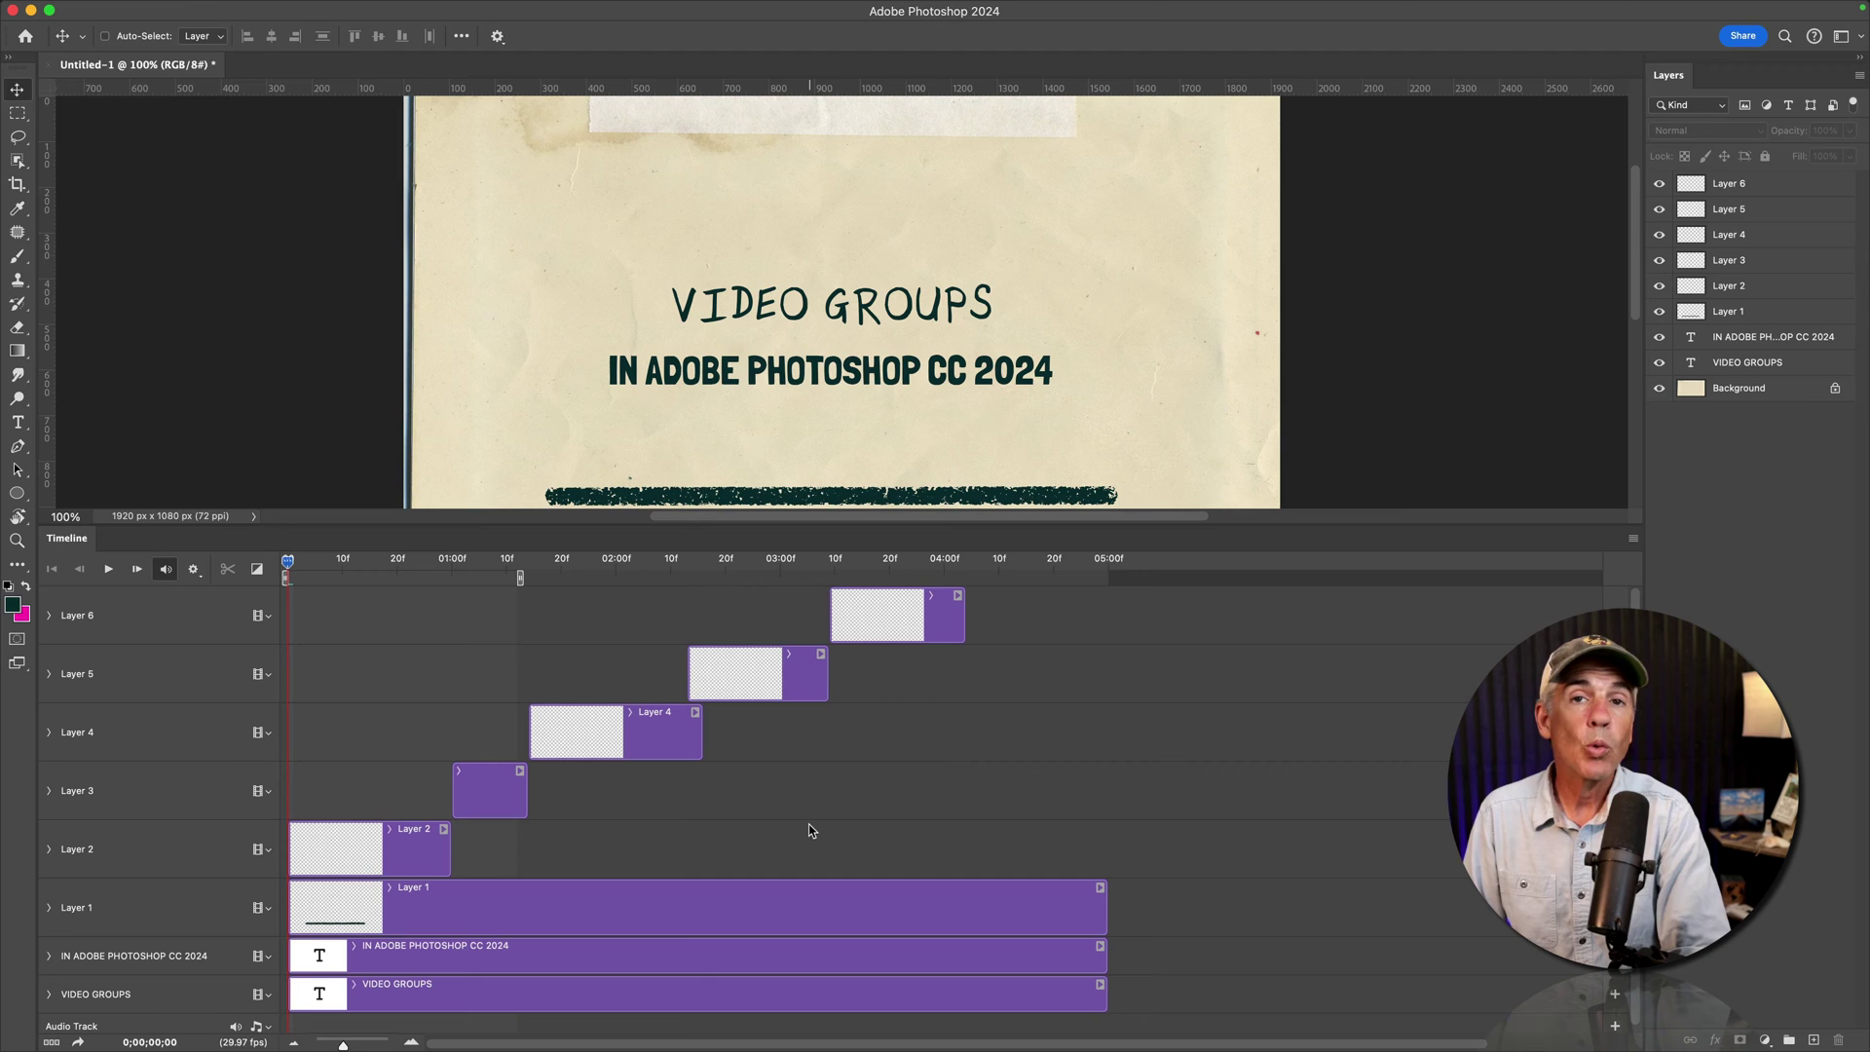
# Select Layers 2 through 6 in the timeline and group them into one video group
pyautogui.click(193, 867)
pyautogui.keyDown('shift'); pyautogui.click(201, 793); pyautogui.keyUp('shift')
pyautogui.keyDown('shift'); pyautogui.click(196, 743); pyautogui.keyUp('shift')
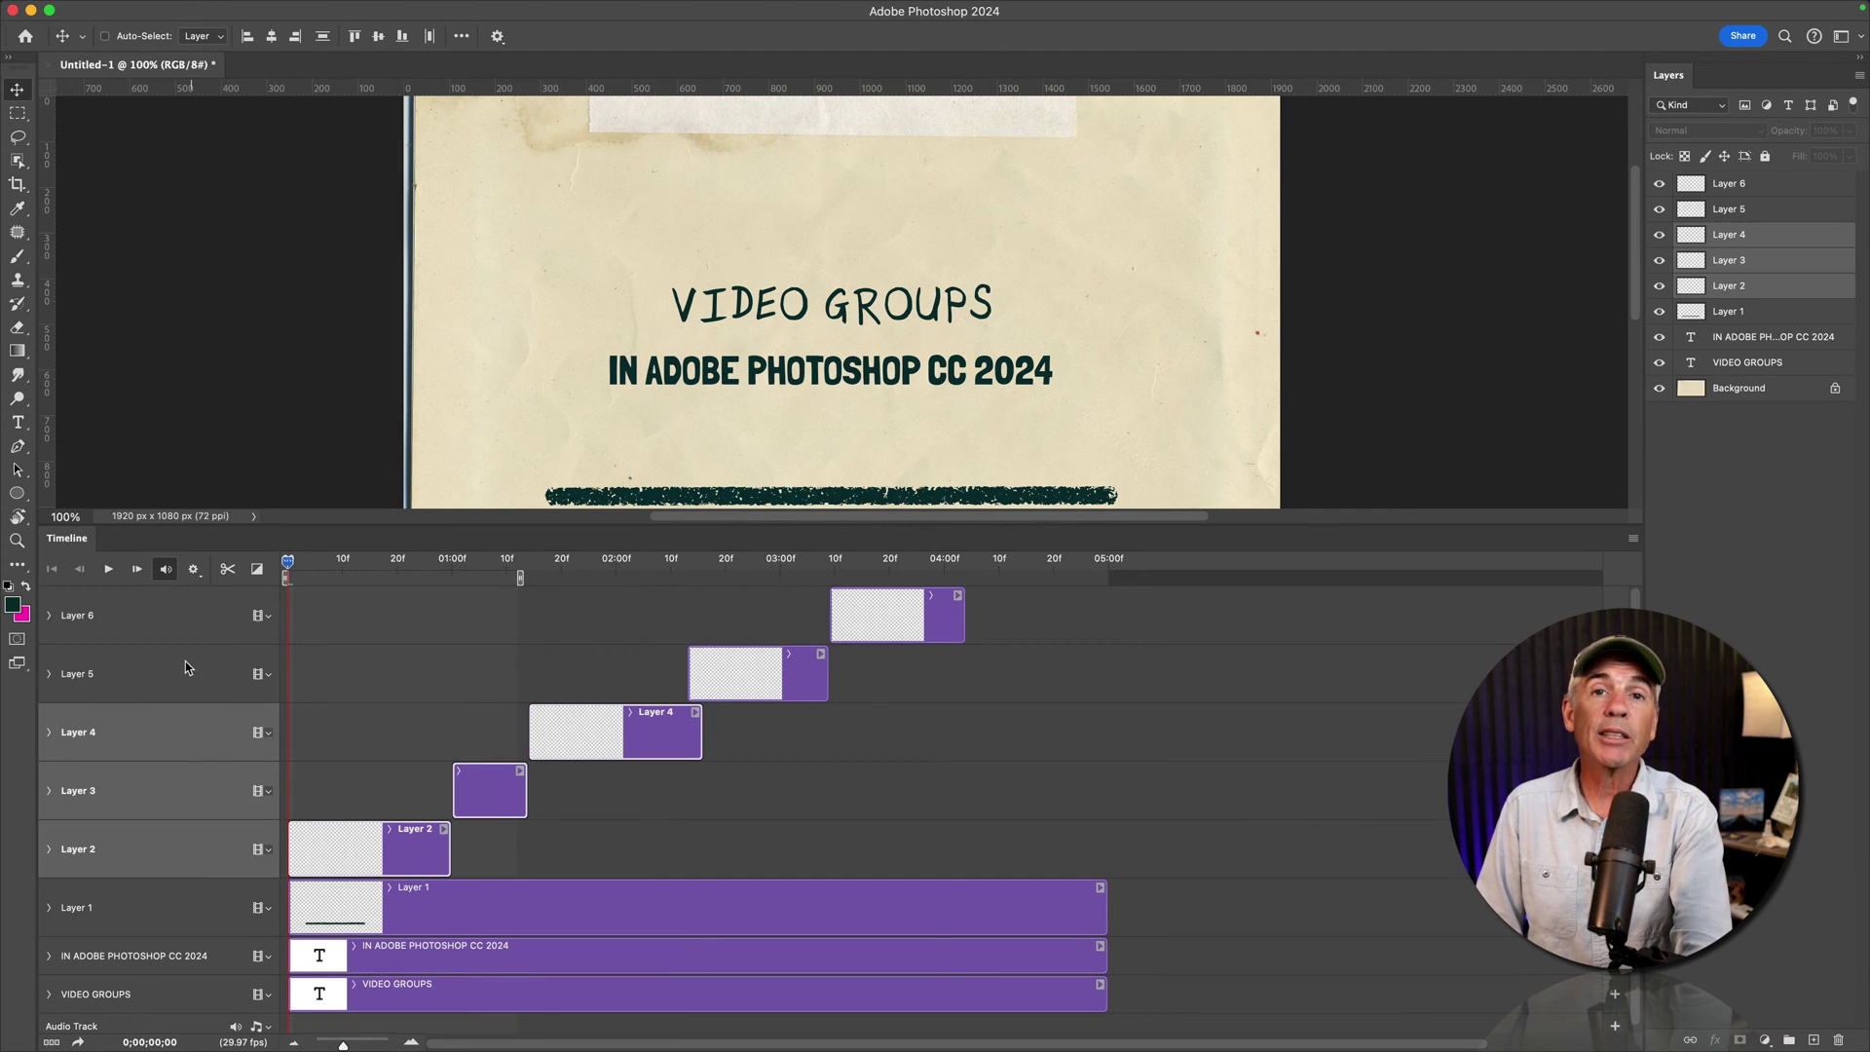
pyautogui.keyDown('shift'); pyautogui.click(185, 662); pyautogui.keyUp('shift')
pyautogui.keyDown('shift'); pyautogui.click(193, 611); pyautogui.keyUp('shift')
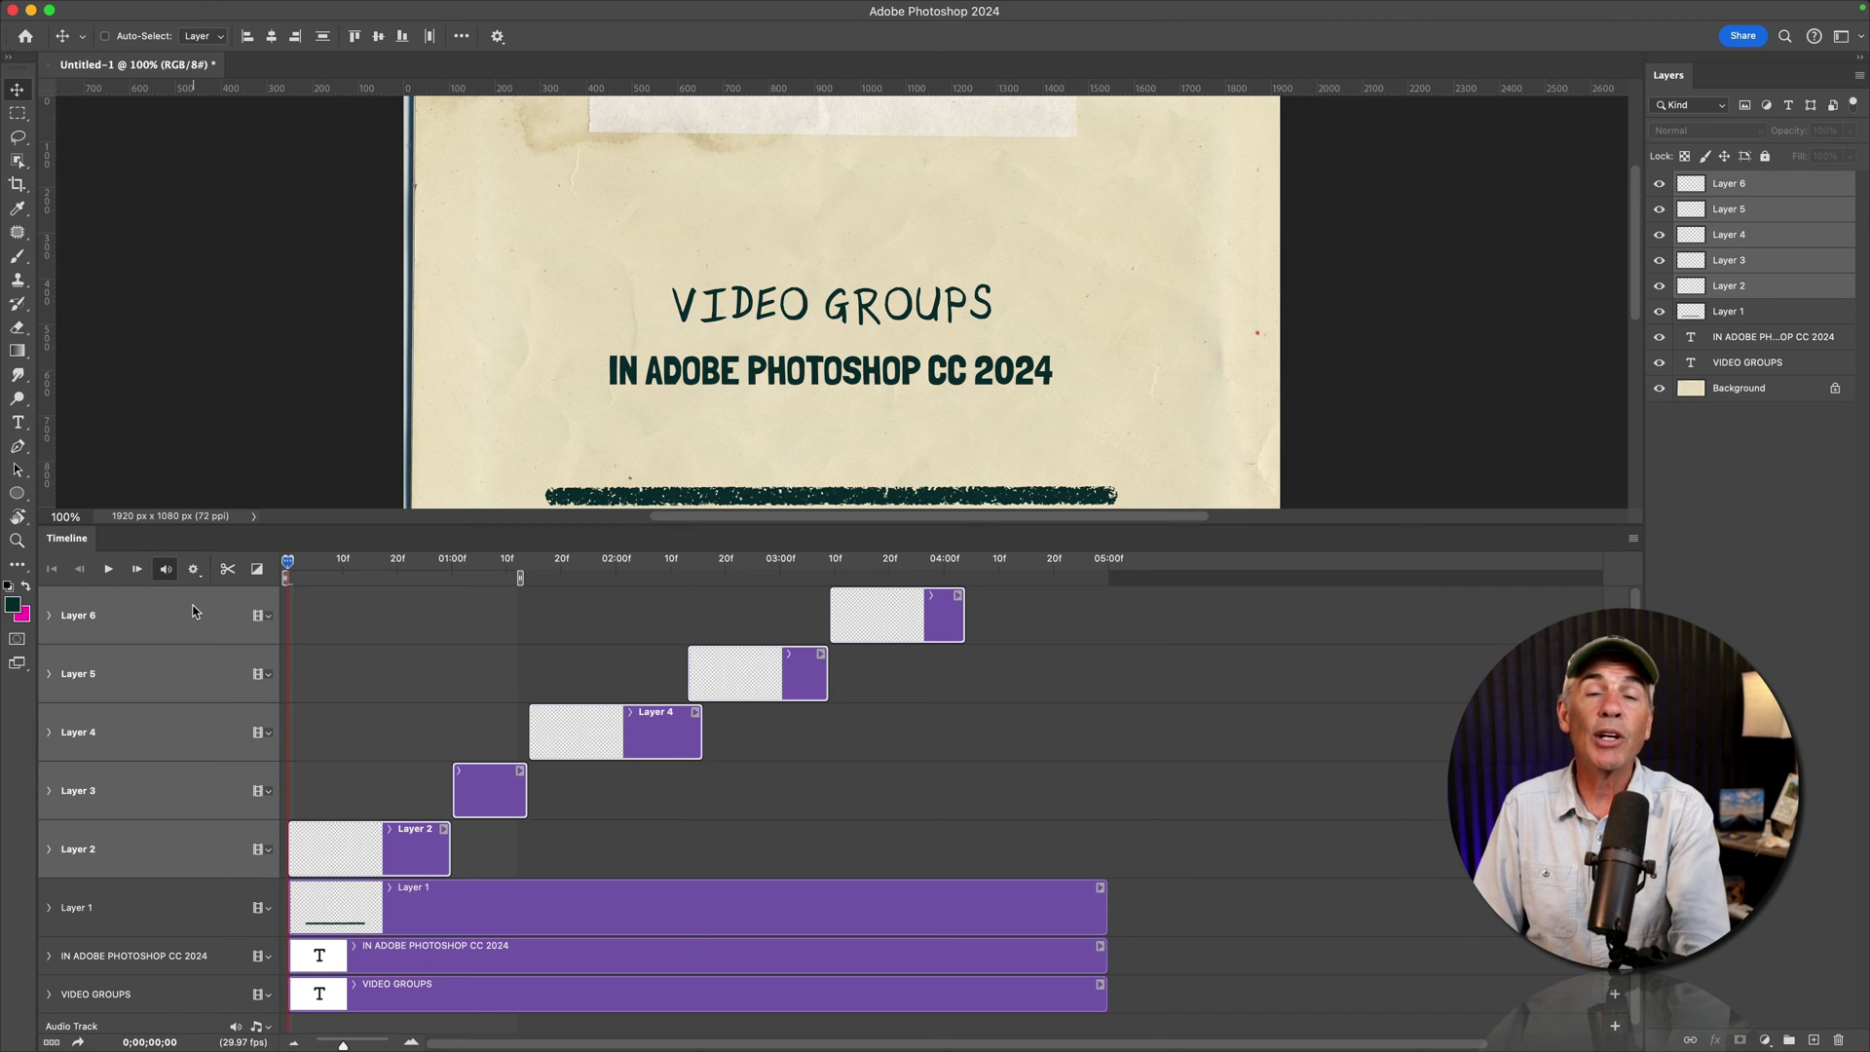
pyautogui.press('super+g')
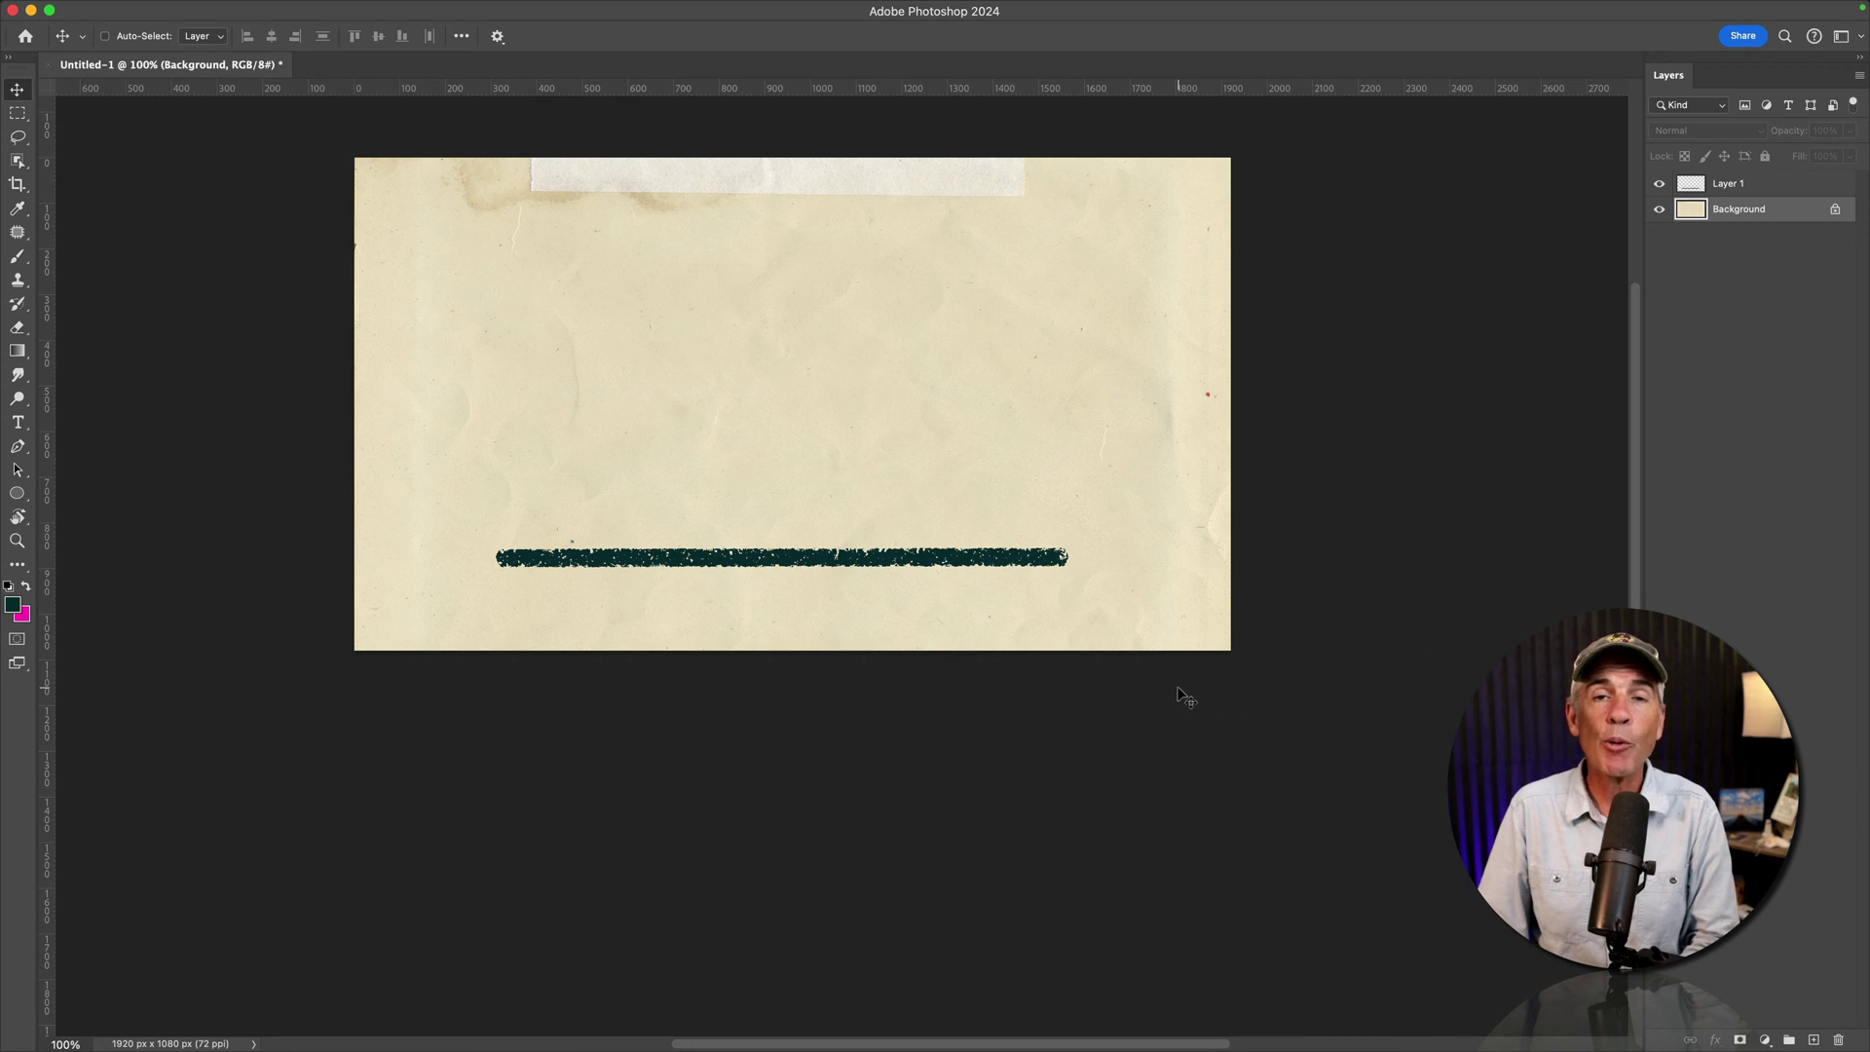
# Show the Timeline panel from the Window menu, make it taller, and keep Create Video Timeline as the type
pyautogui.moveTo(721, 8)
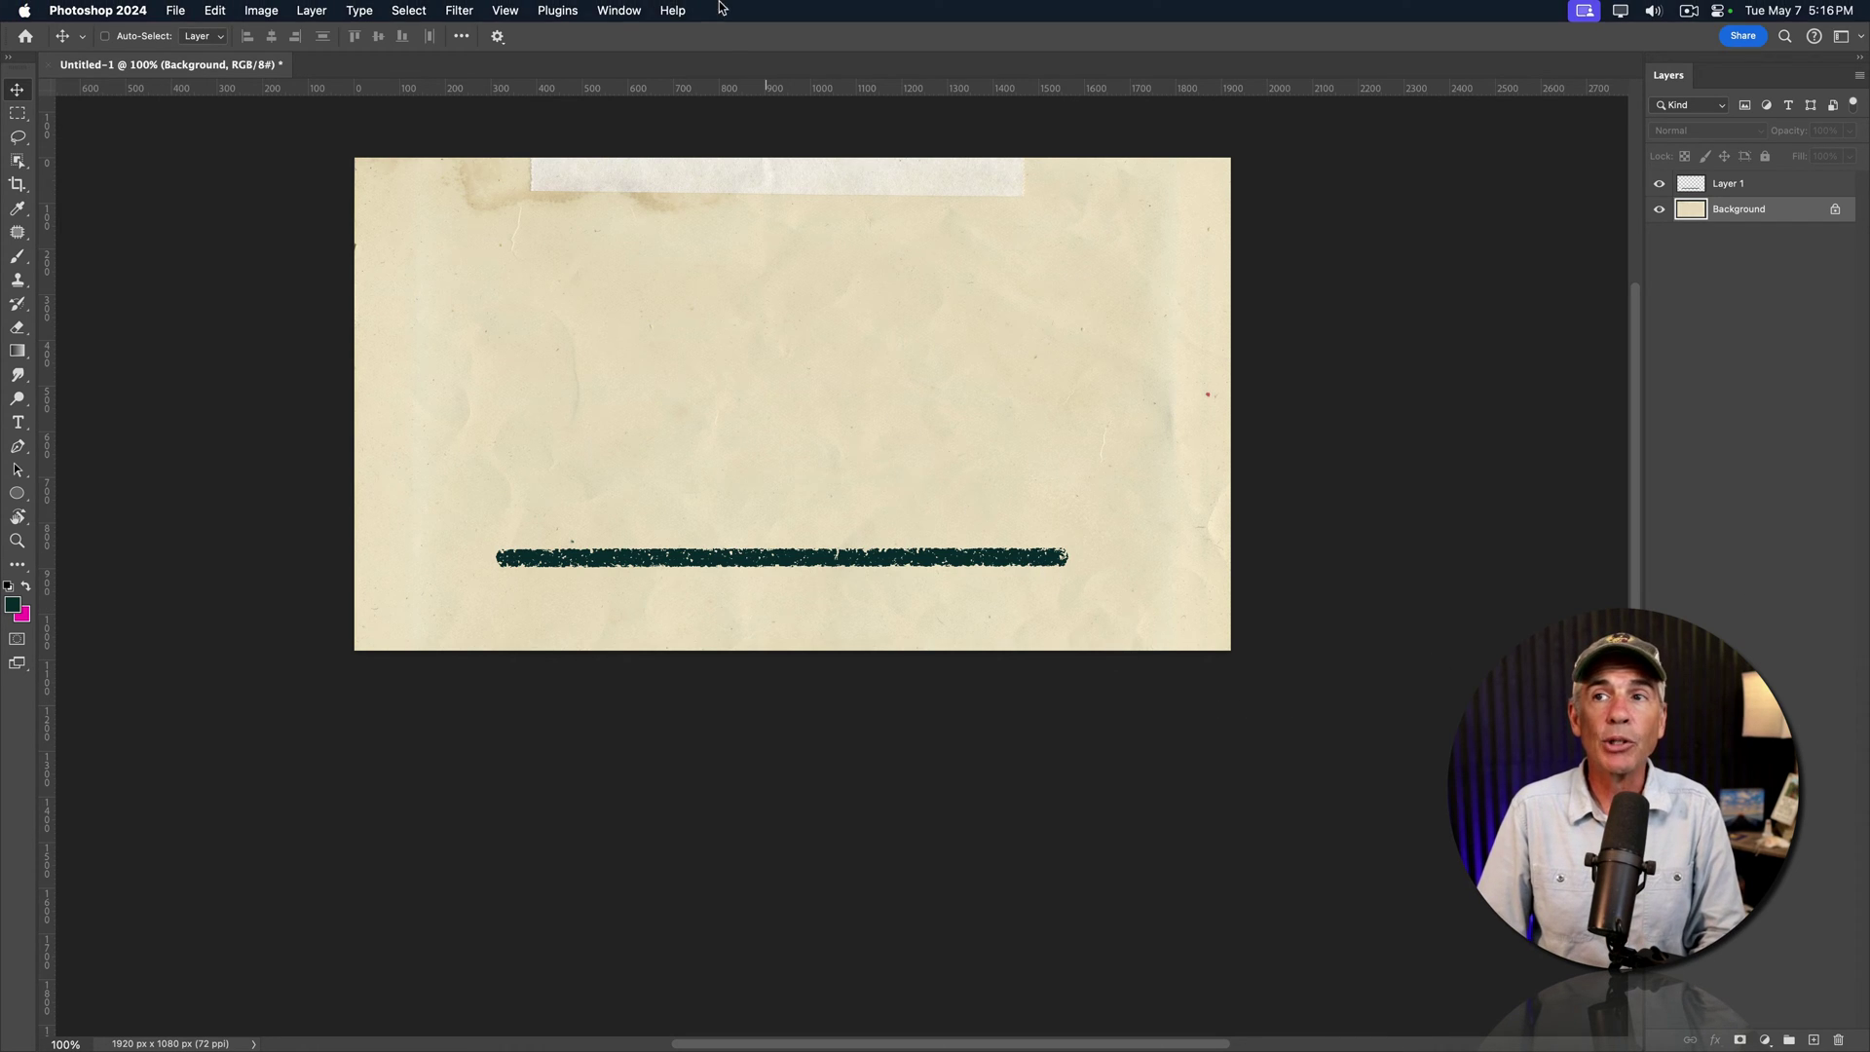
pyautogui.click(633, 12)
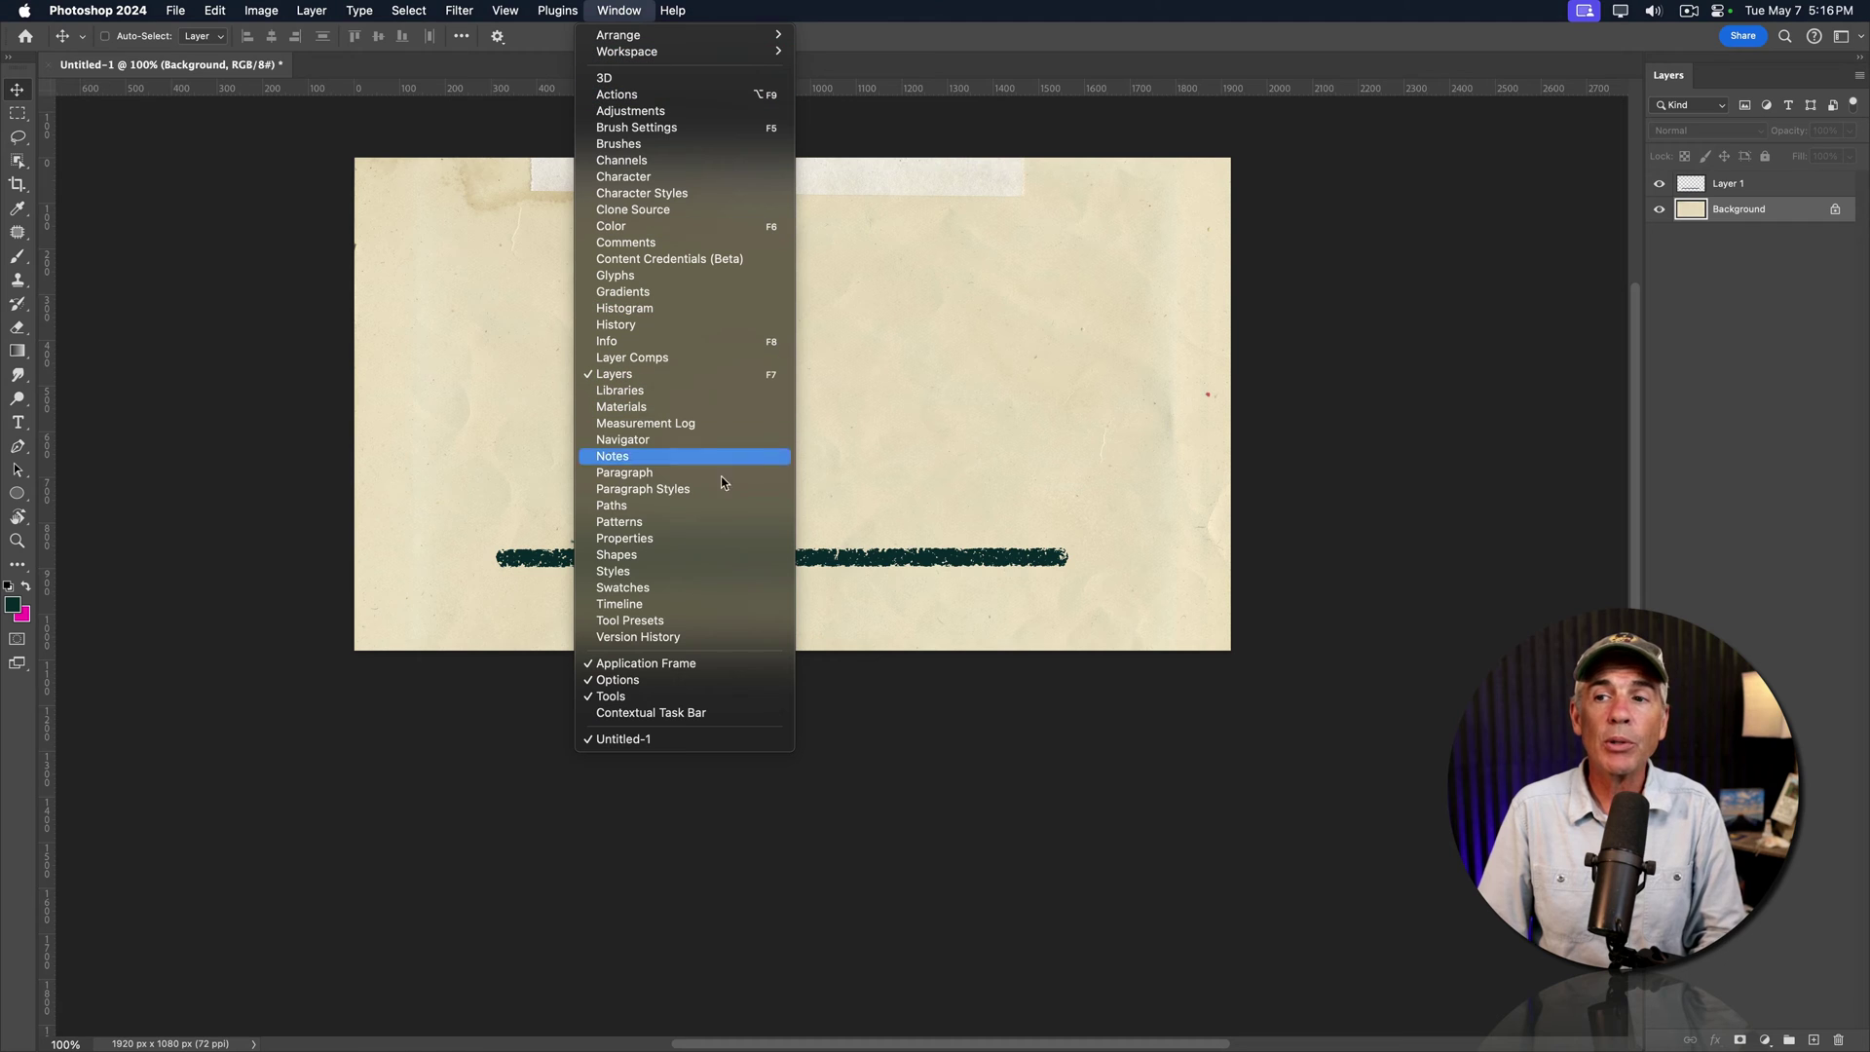
pyautogui.click(709, 604)
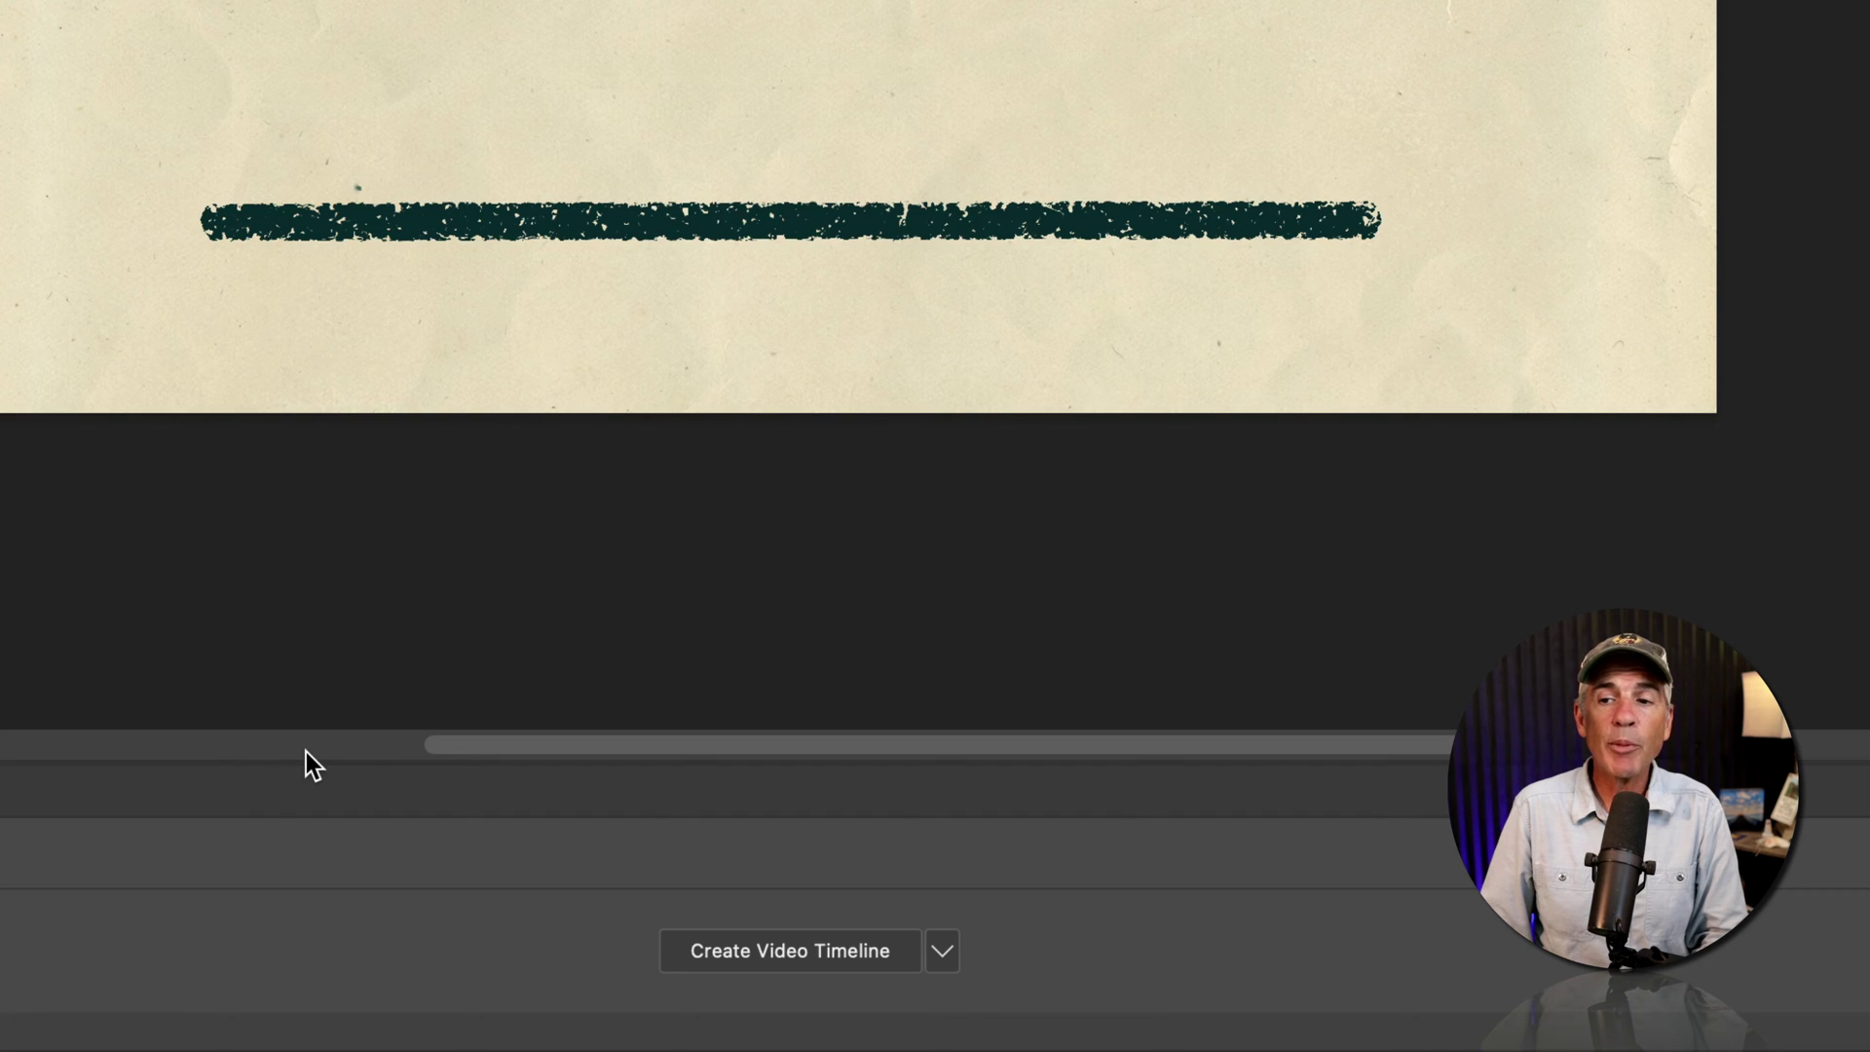
pyautogui.moveTo(308, 764); pyautogui.dragTo(383, 244)
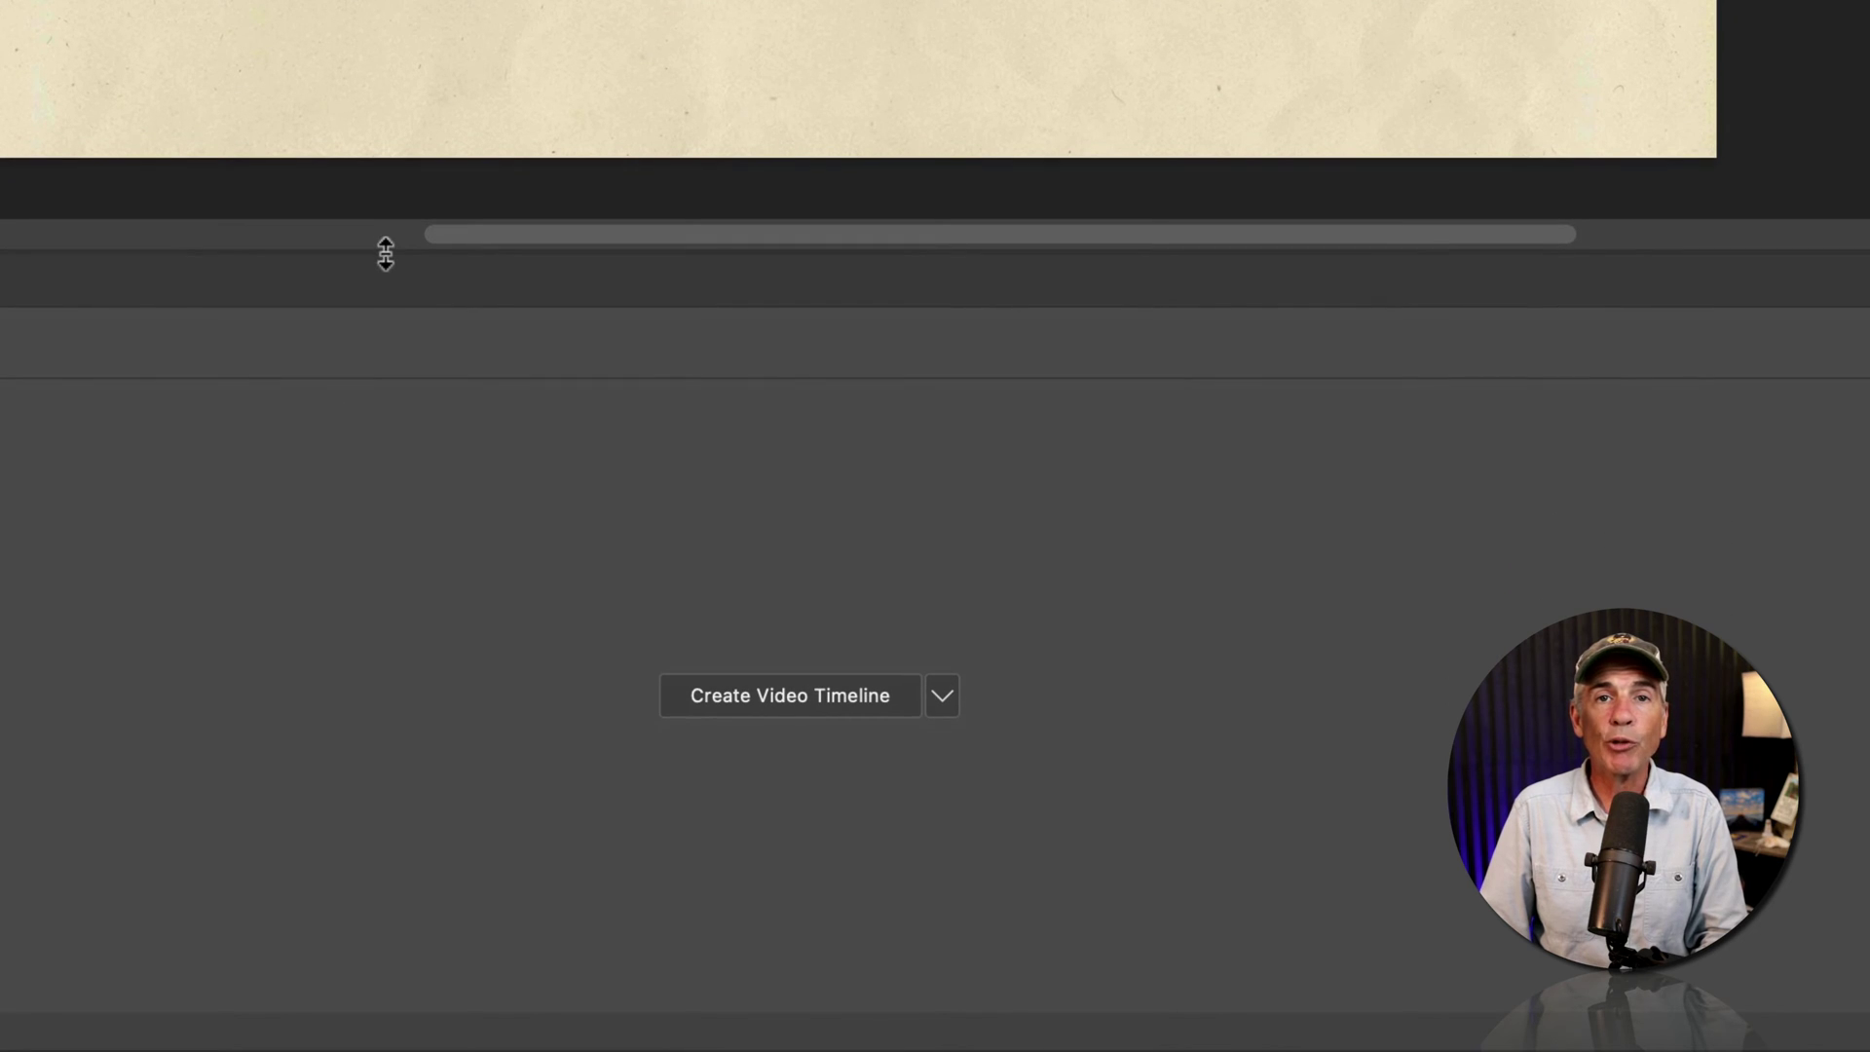
pyautogui.click(943, 696)
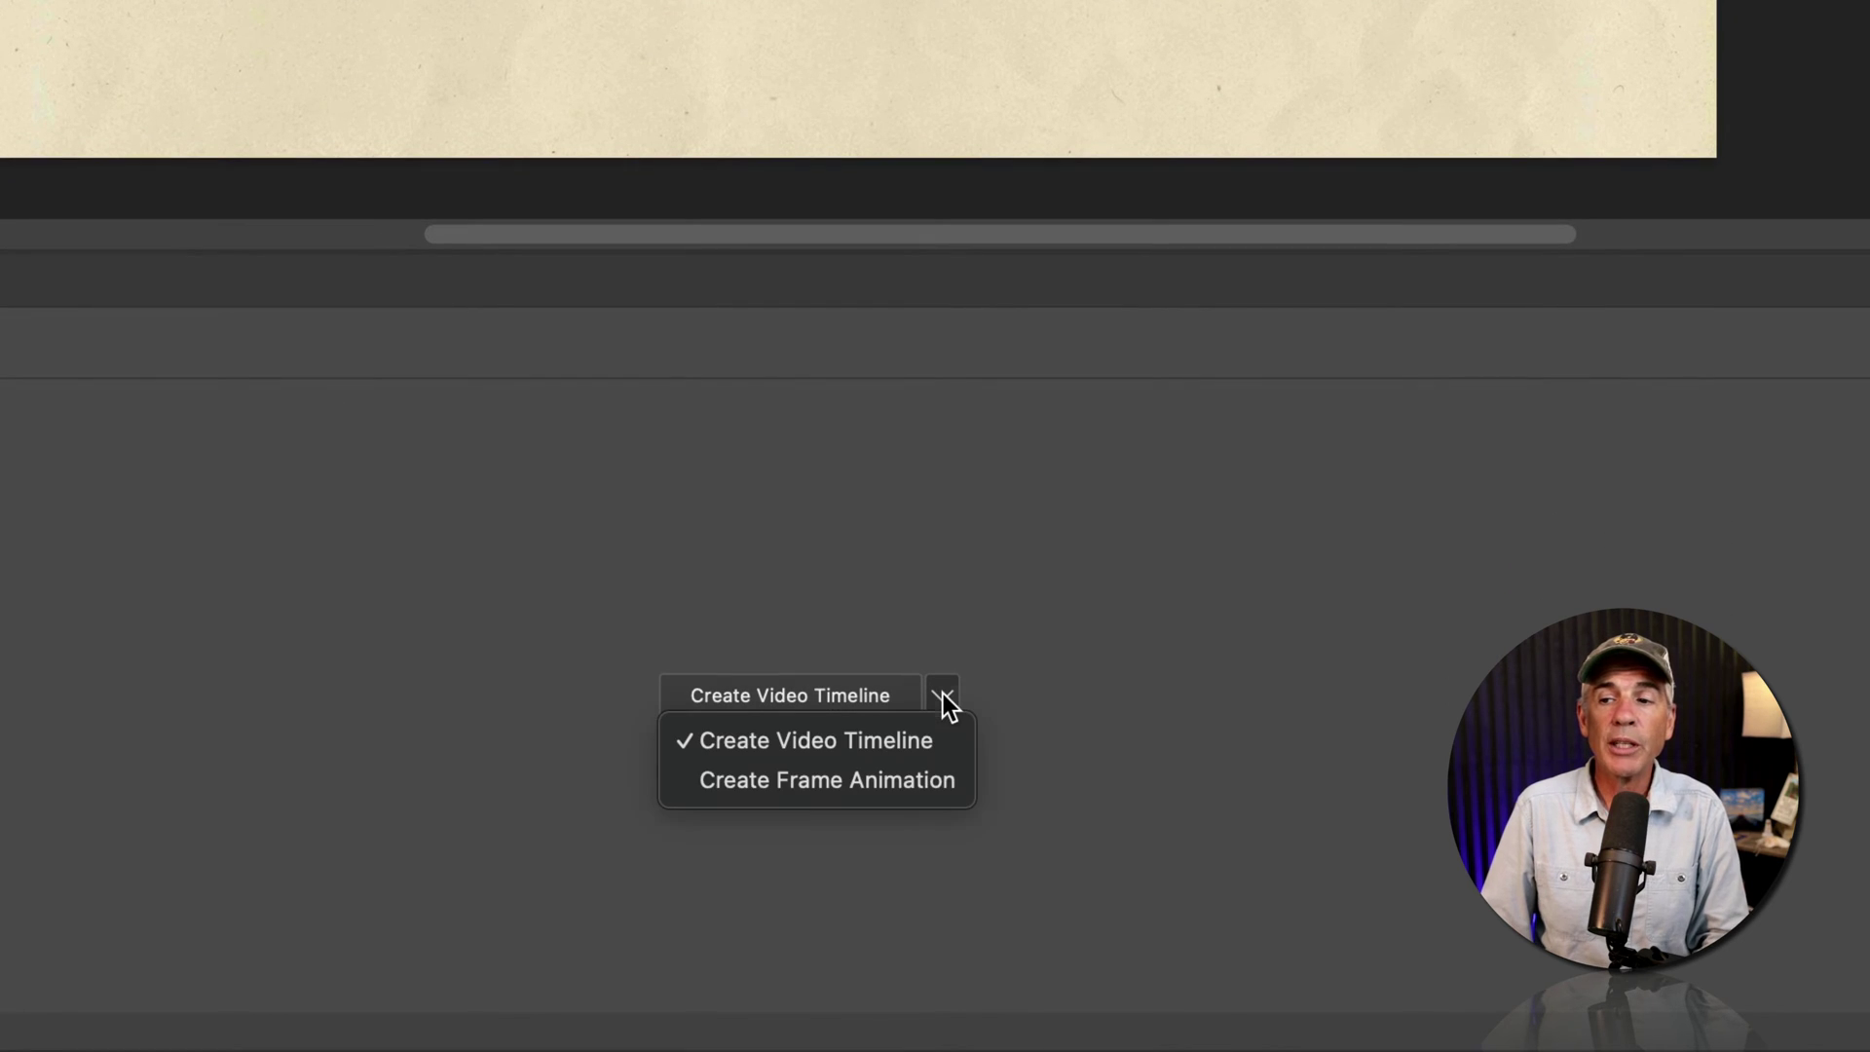
pyautogui.click(948, 748)
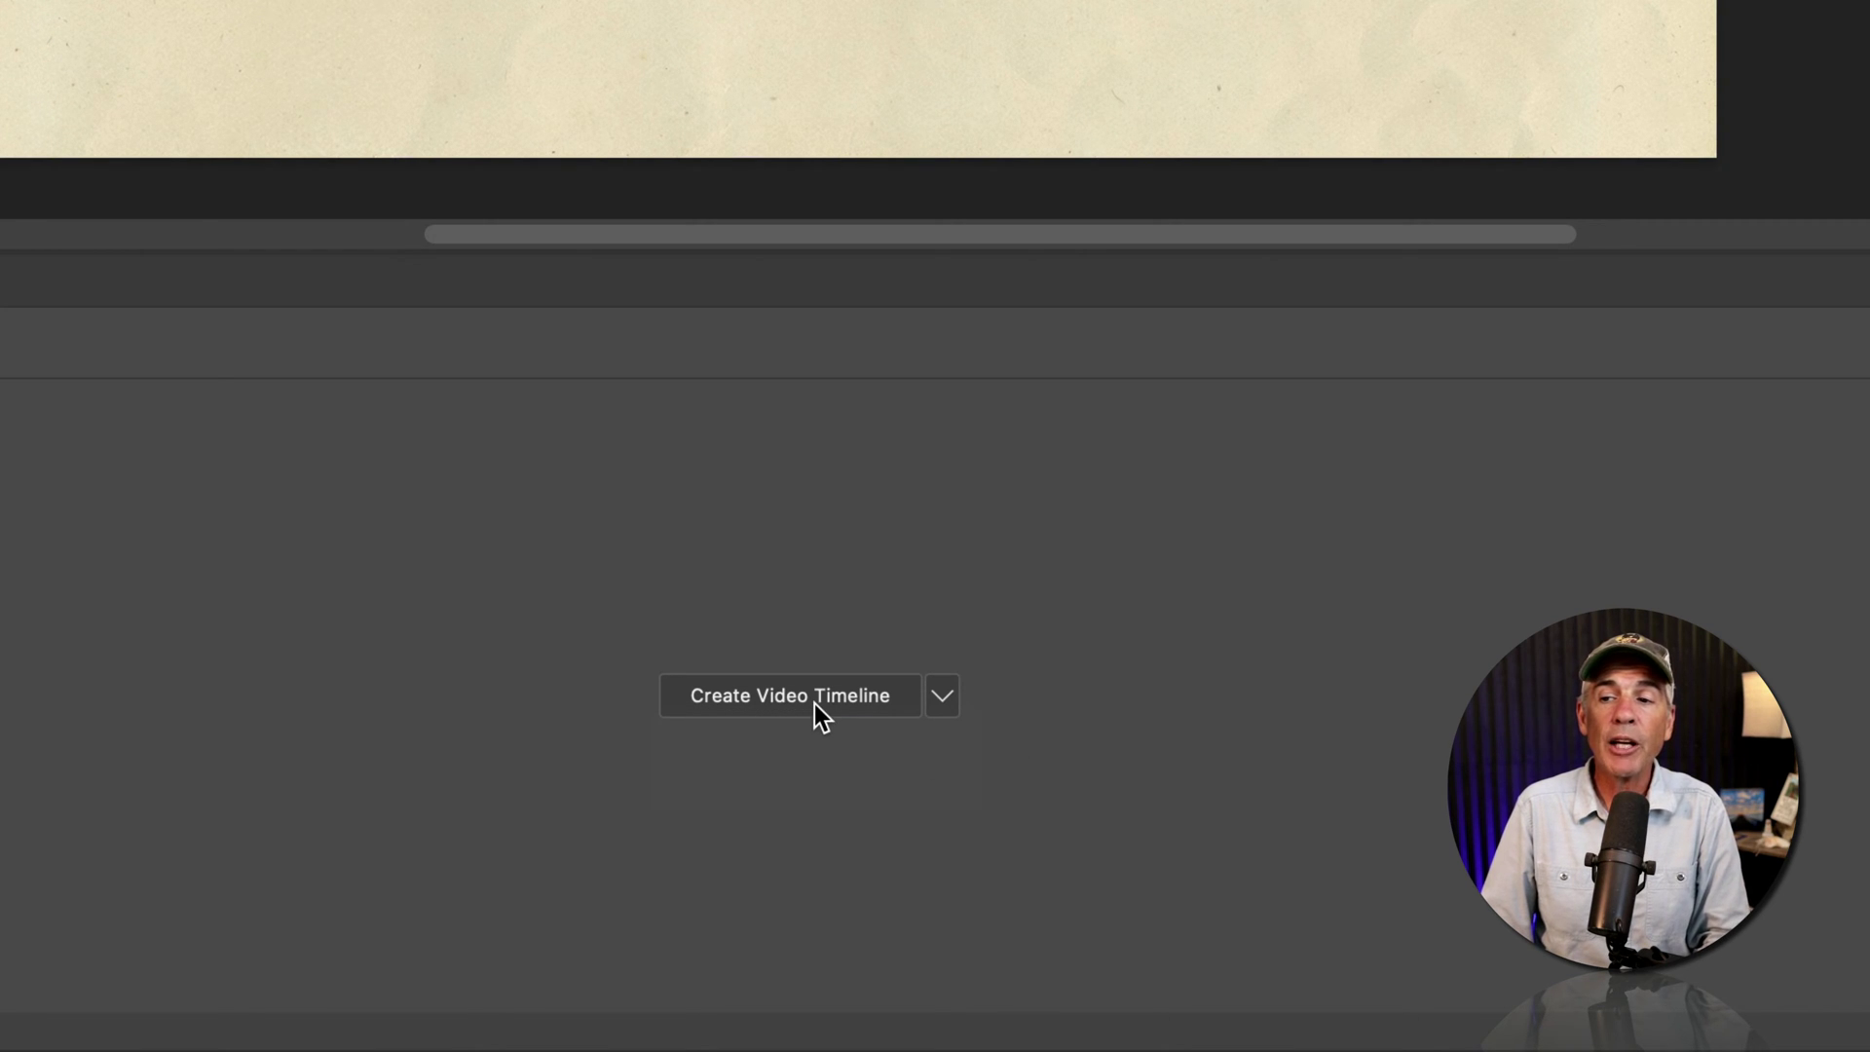
# Create the video timeline, sketch three trial circles down the paper, then undo them
pyautogui.click(814, 700)
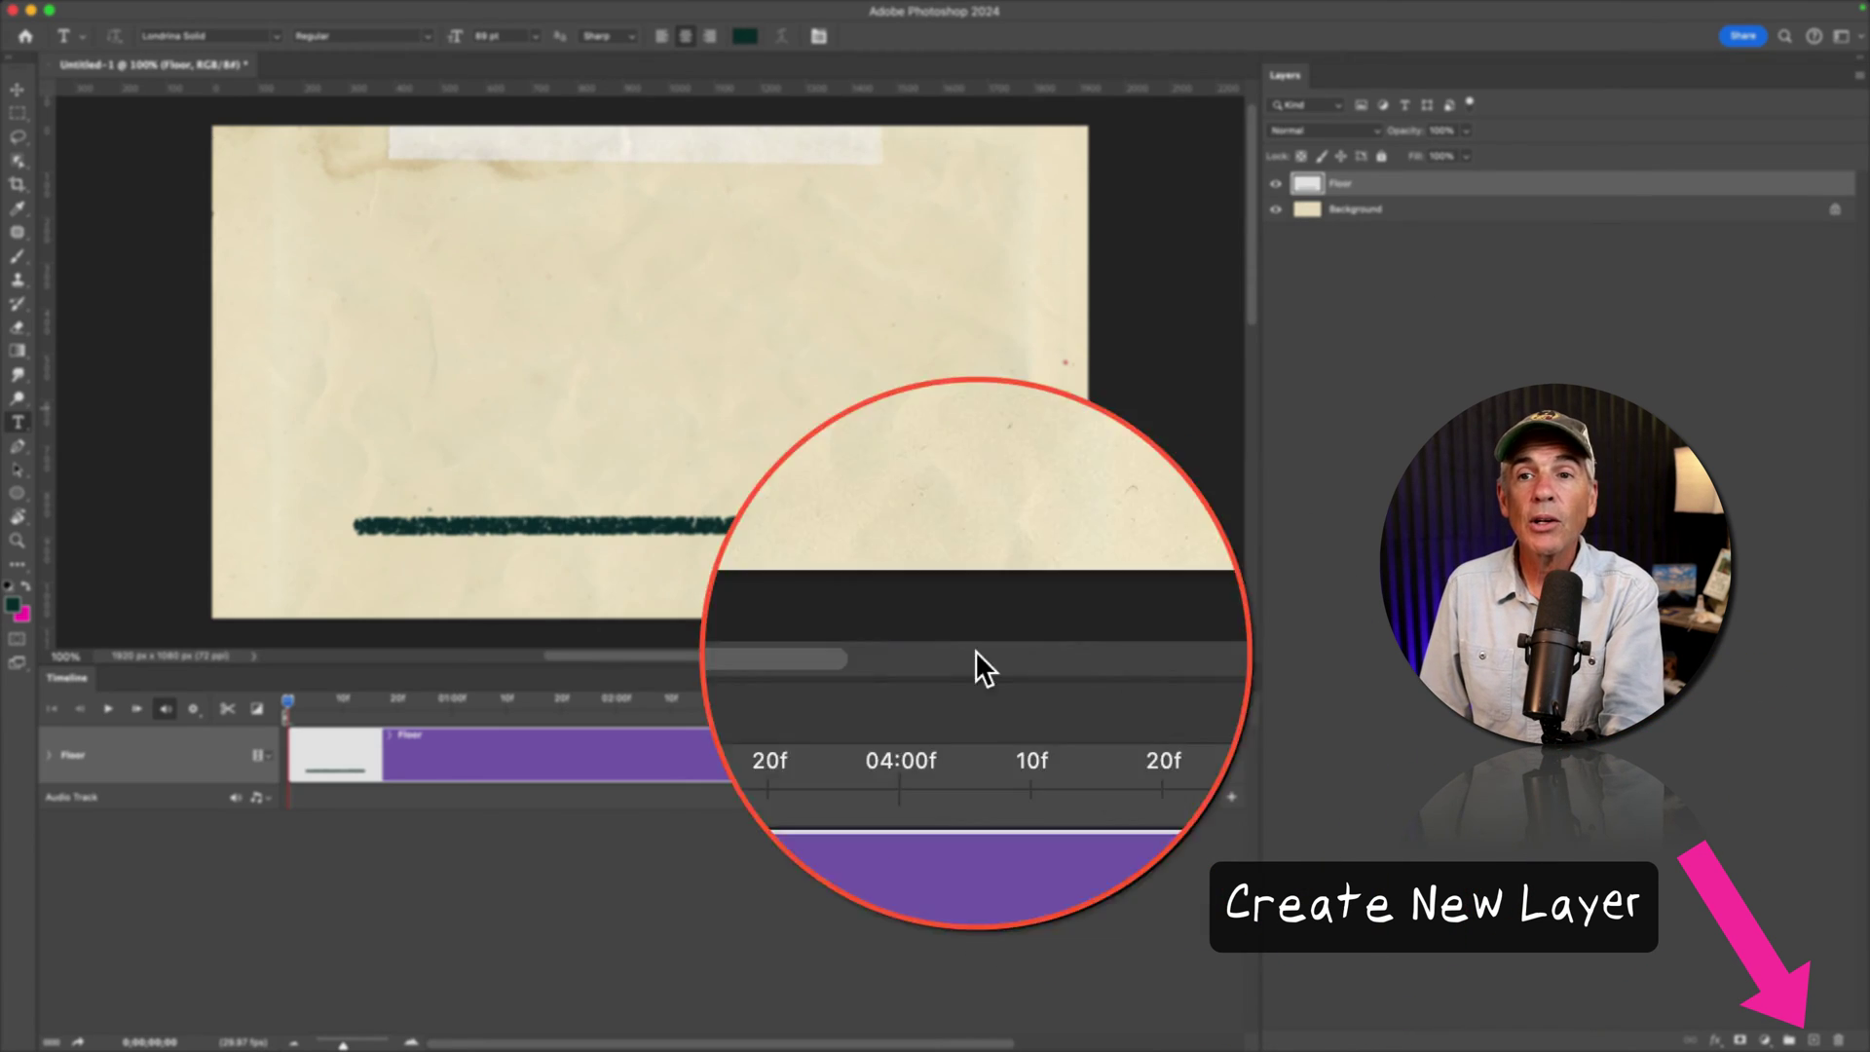
pyautogui.click(630, 310)
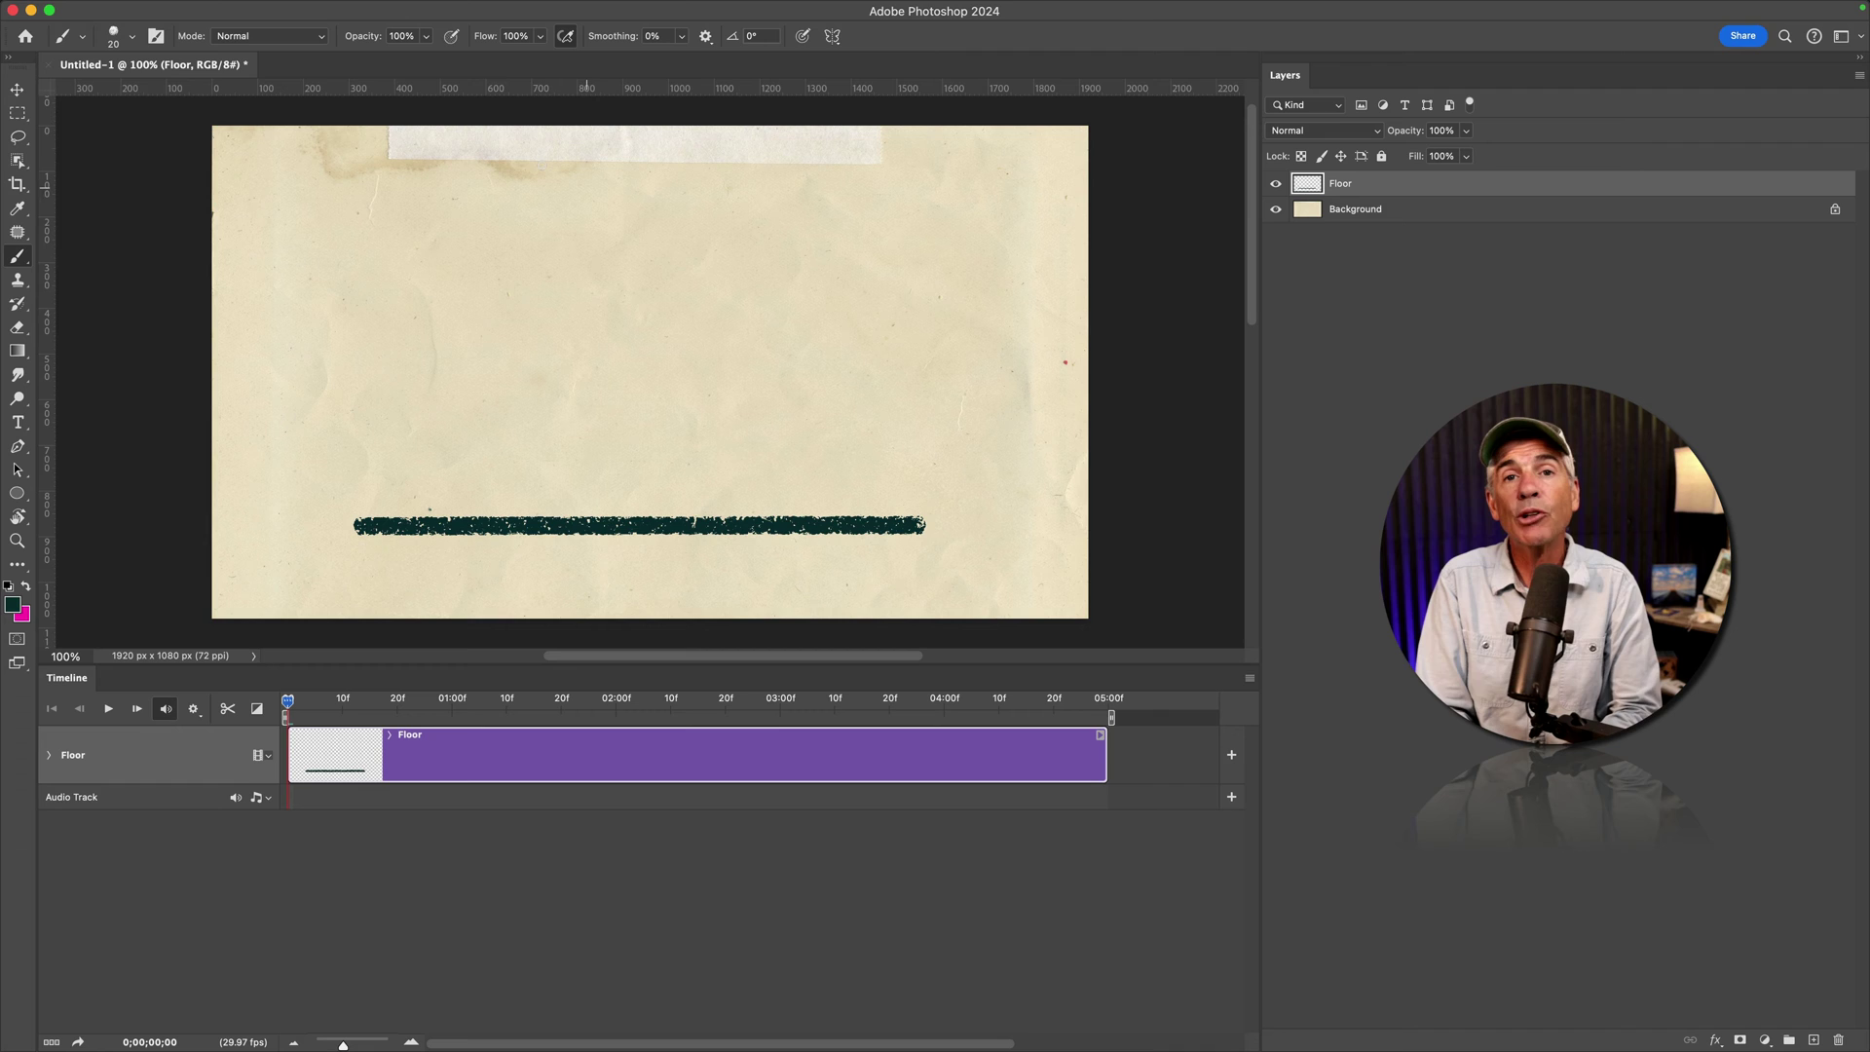
pyautogui.moveTo(598, 171)
pyautogui.mouseDown()
pyautogui.moveTo(626, 230)
pyautogui.moveTo(606, 177)
pyautogui.mouseUp()
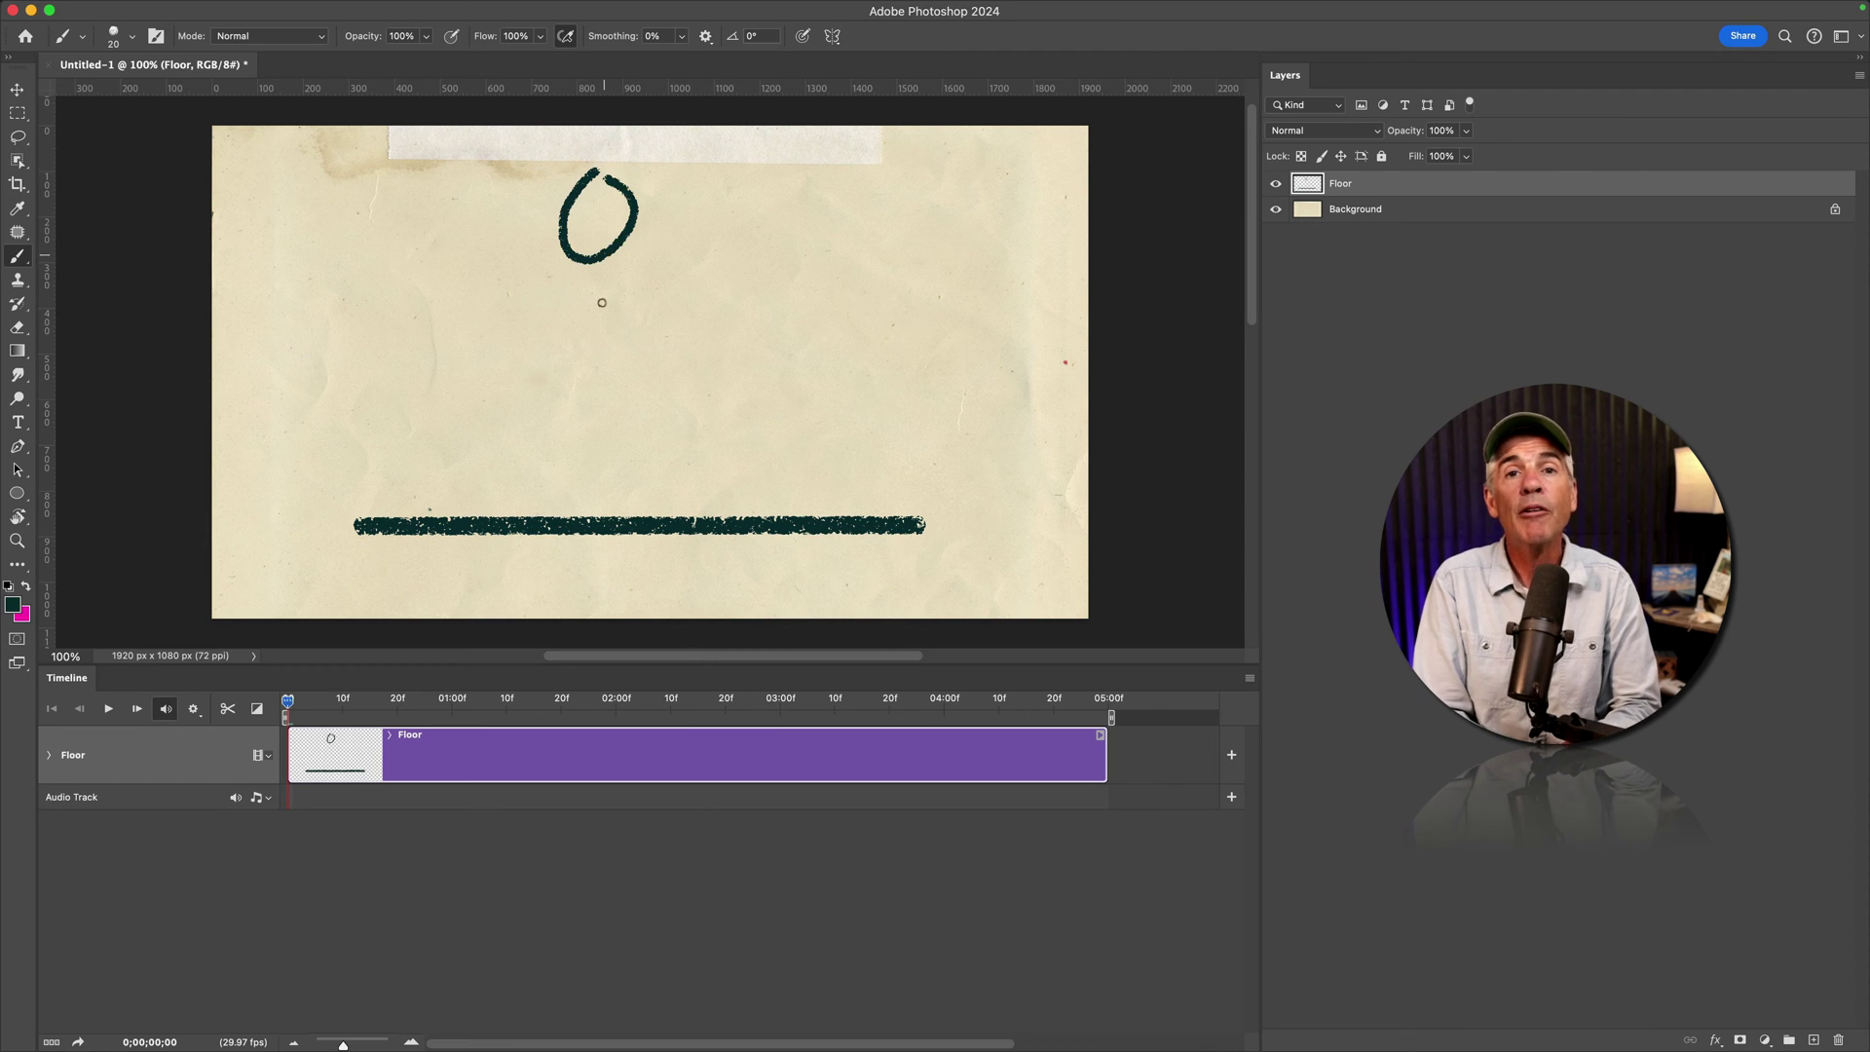
pyautogui.moveTo(562, 289); pyautogui.dragTo(592, 284)
pyautogui.moveTo(592, 364)
pyautogui.mouseDown()
pyautogui.moveTo(595, 425)
pyautogui.moveTo(624, 381)
pyautogui.mouseUp()
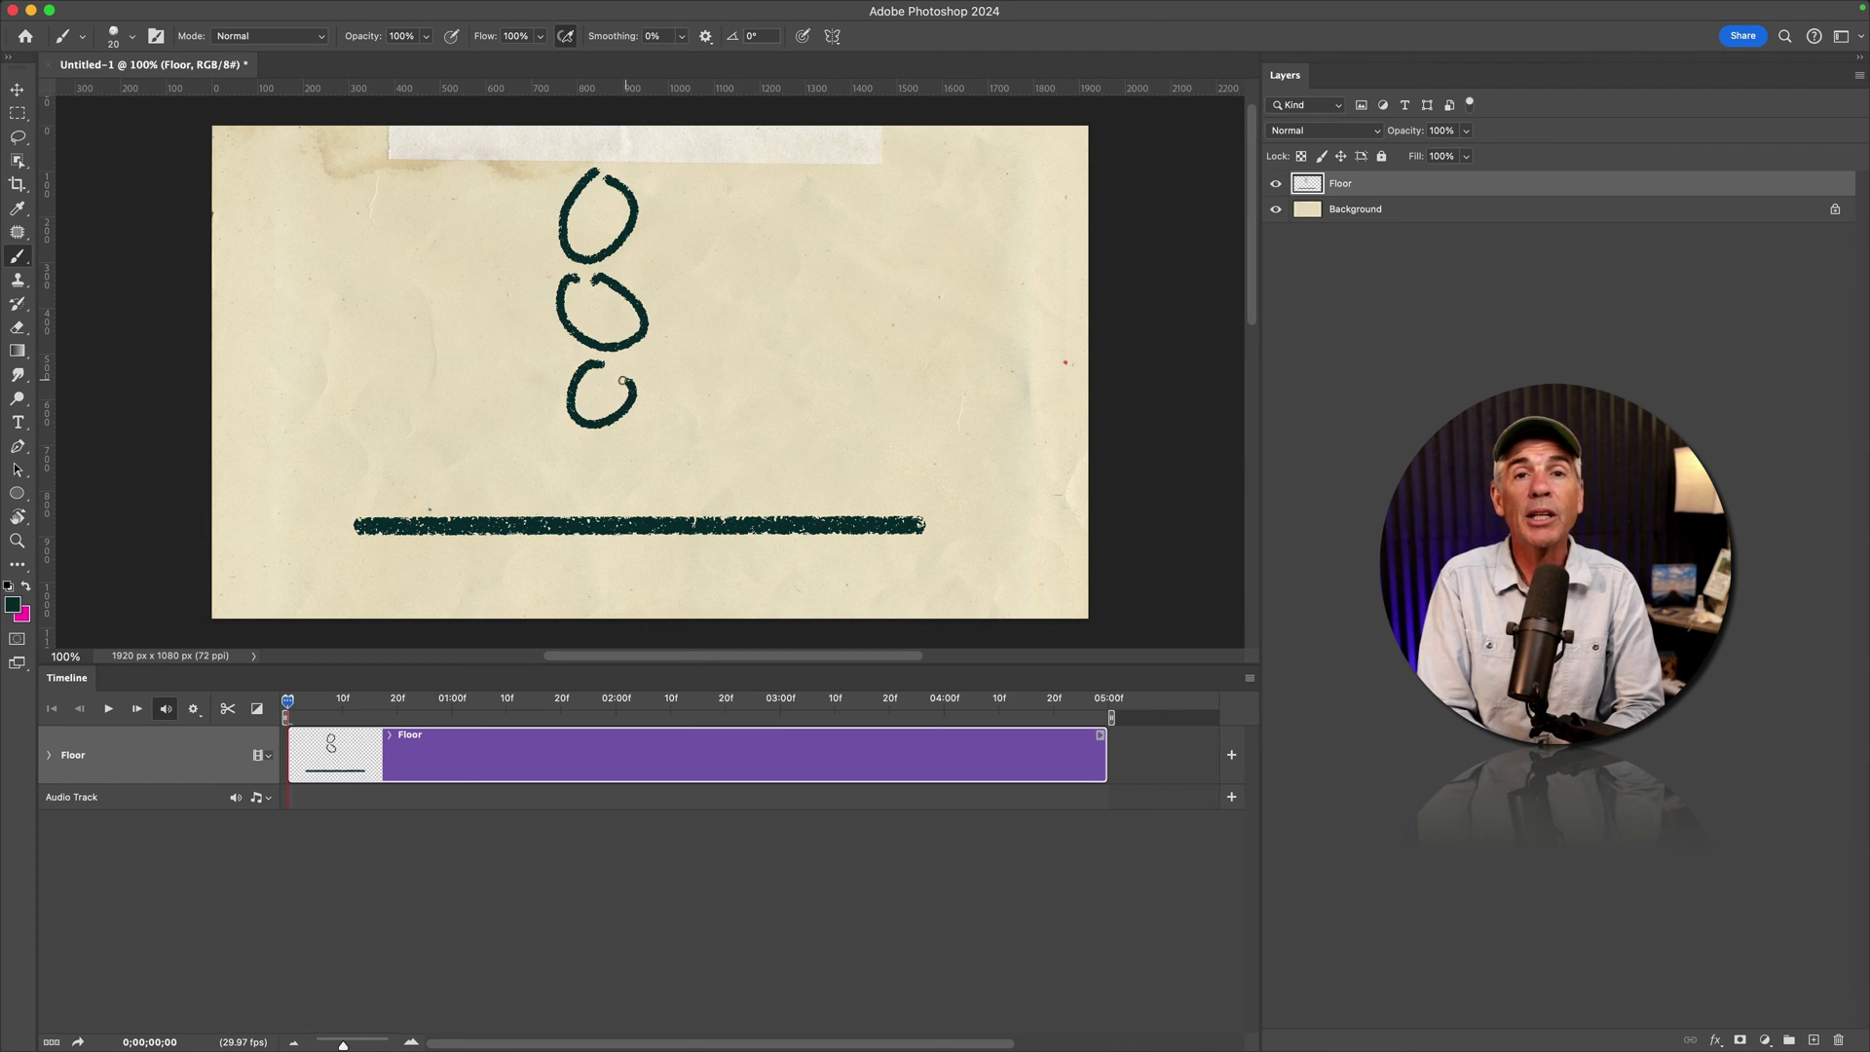
pyautogui.press('super+z')
pyautogui.press('super+z')
pyautogui.press('super+z')
pyautogui.press('super+z')
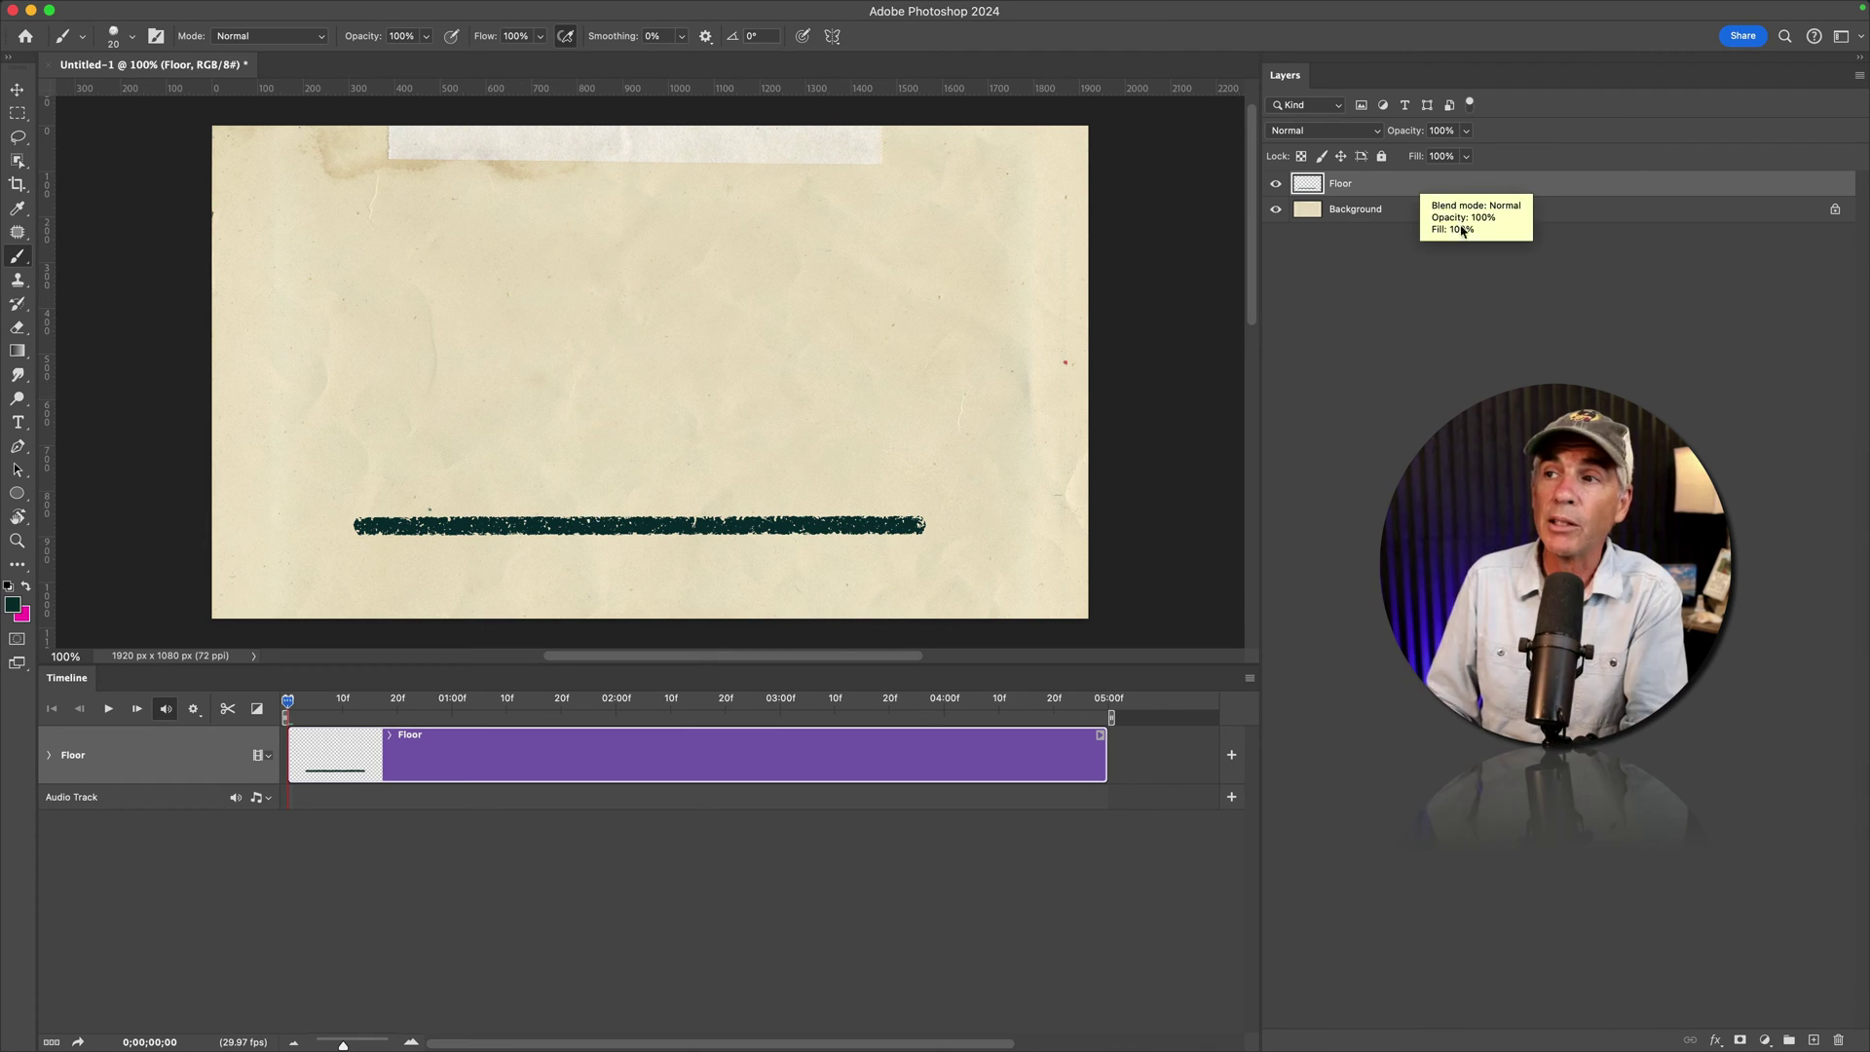
# Add new layer 01, trim its clip to 9 frames, and duplicate it
pyautogui.click(1817, 1038)
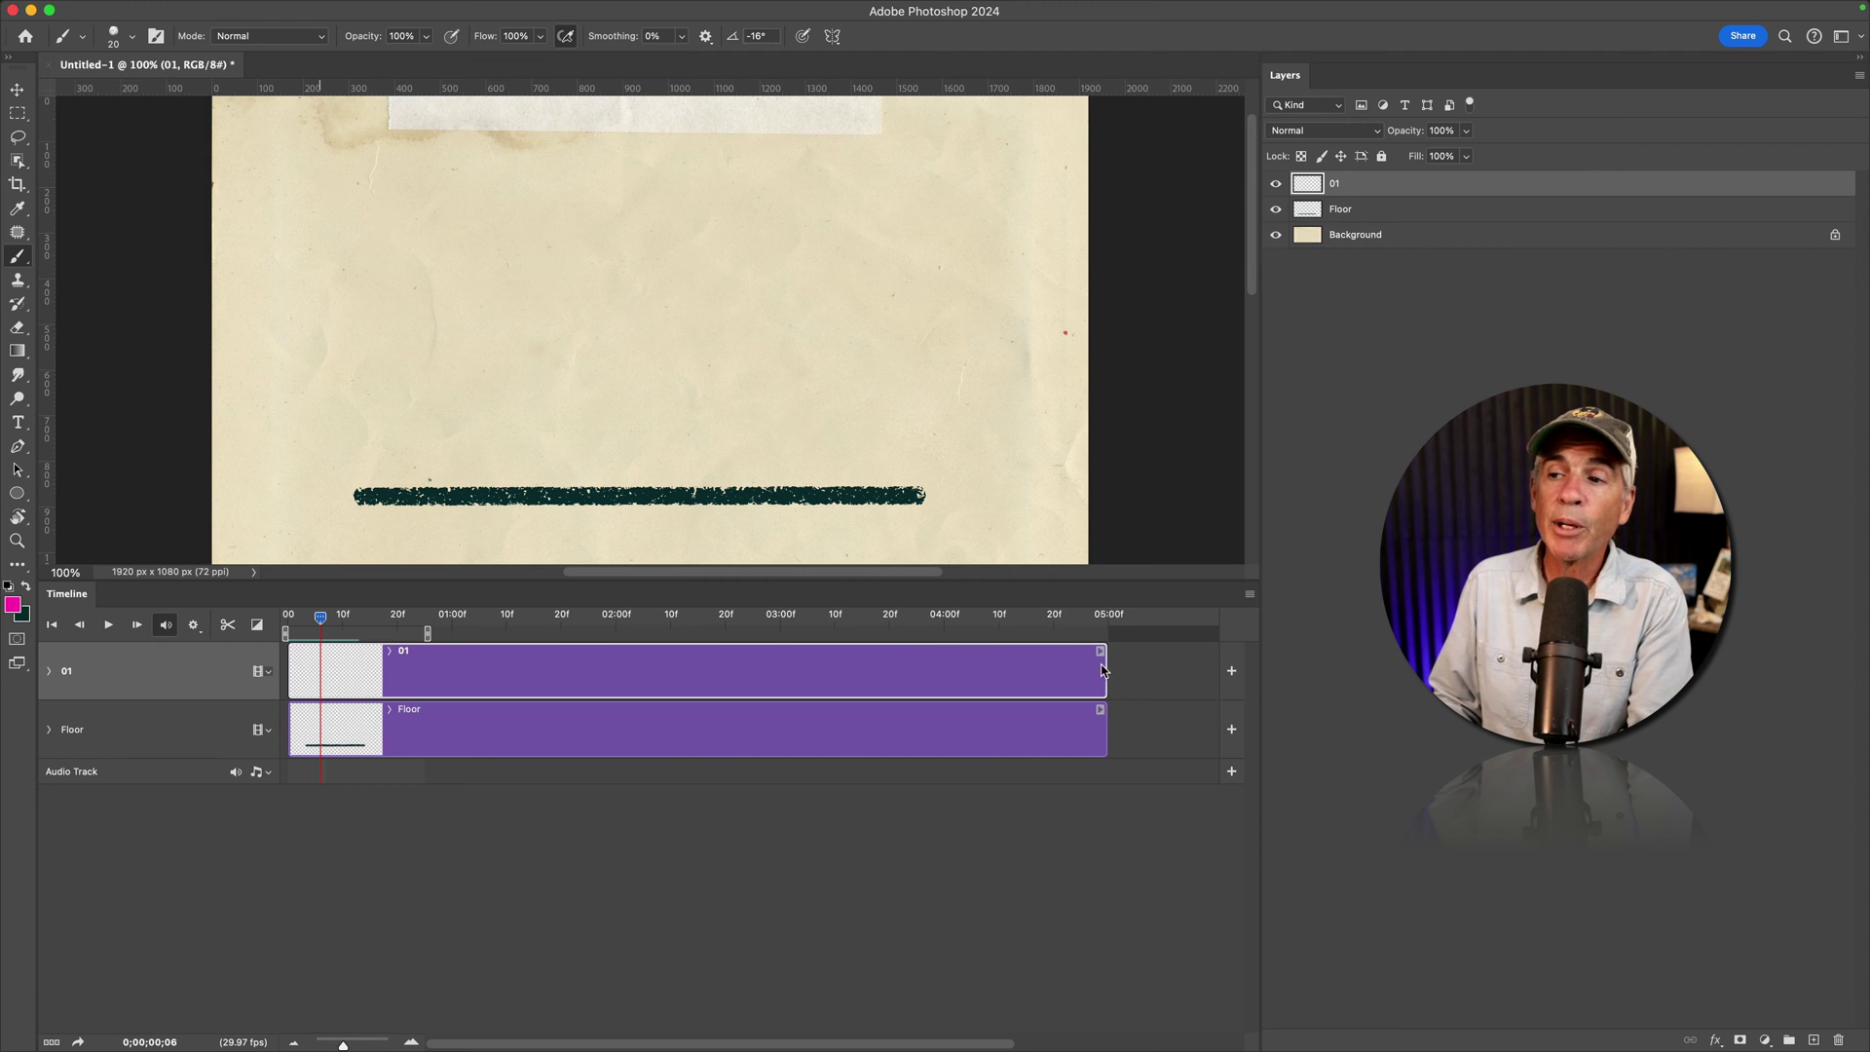
pyautogui.moveTo(1104, 670); pyautogui.dragTo(324, 702)
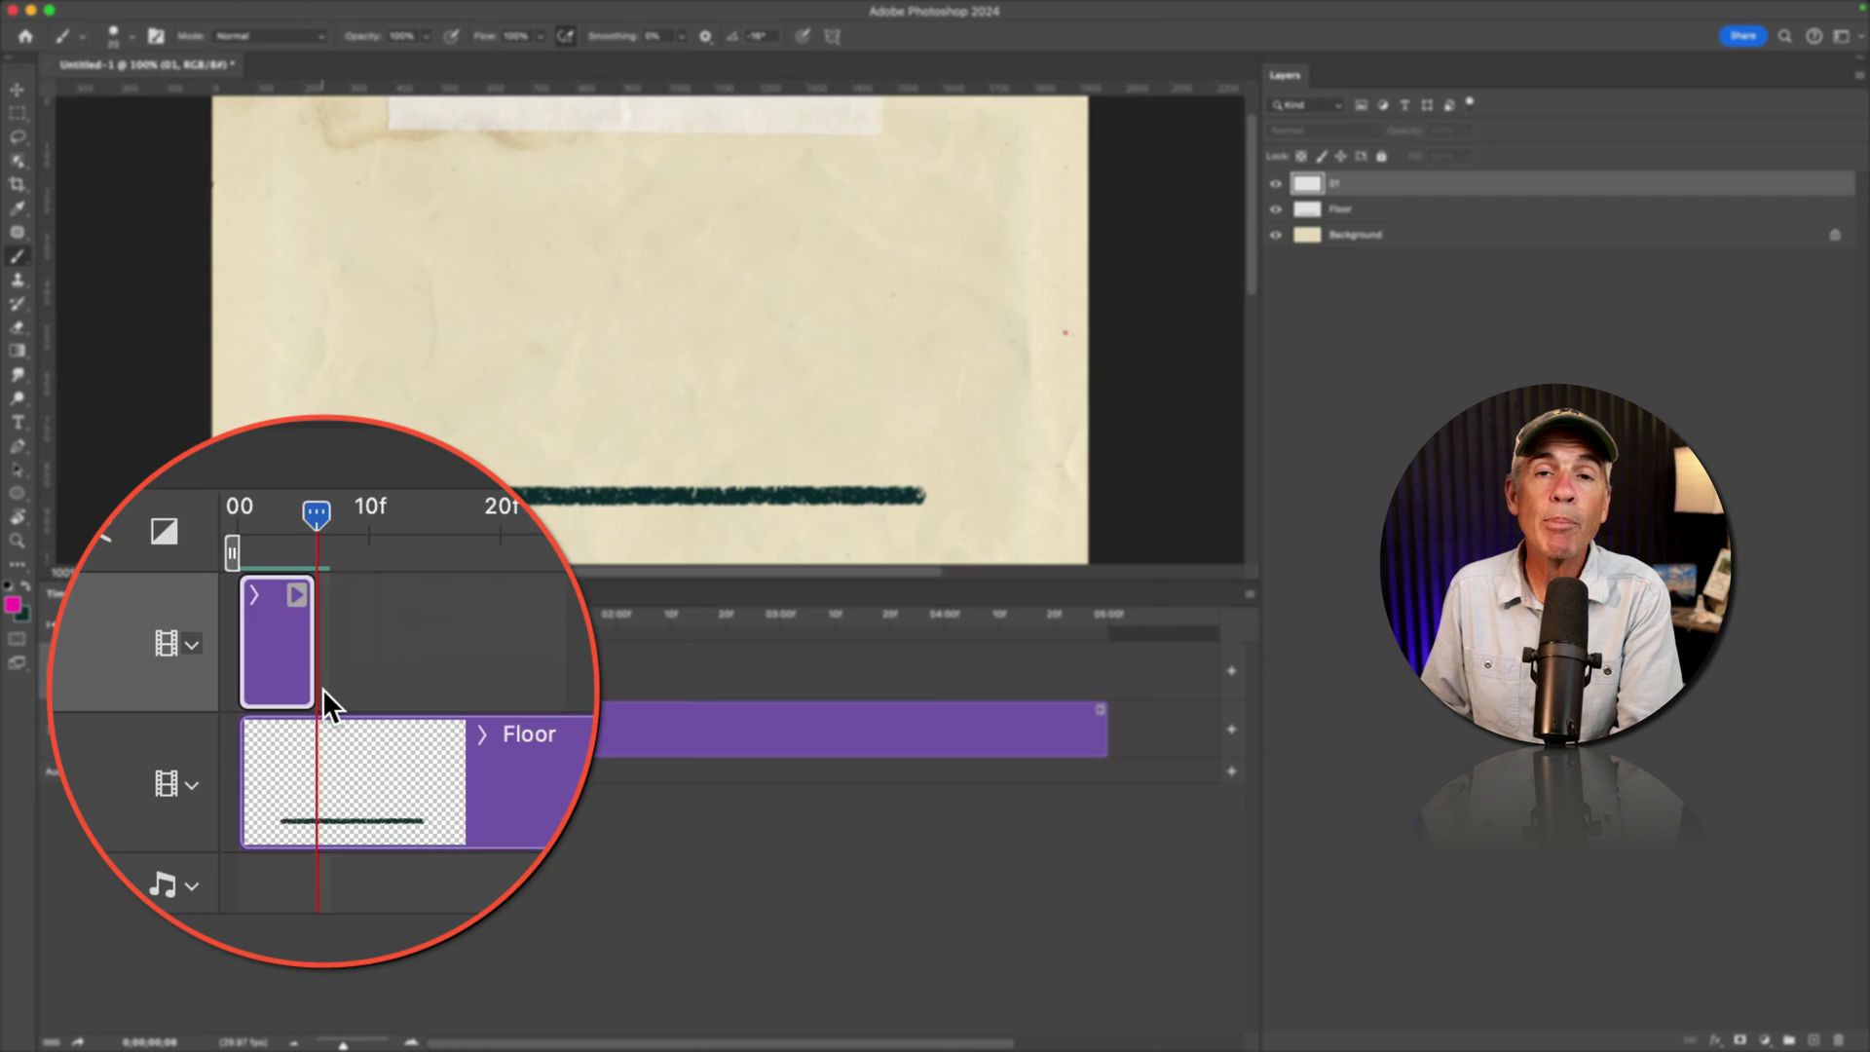
pyautogui.click(292, 620)
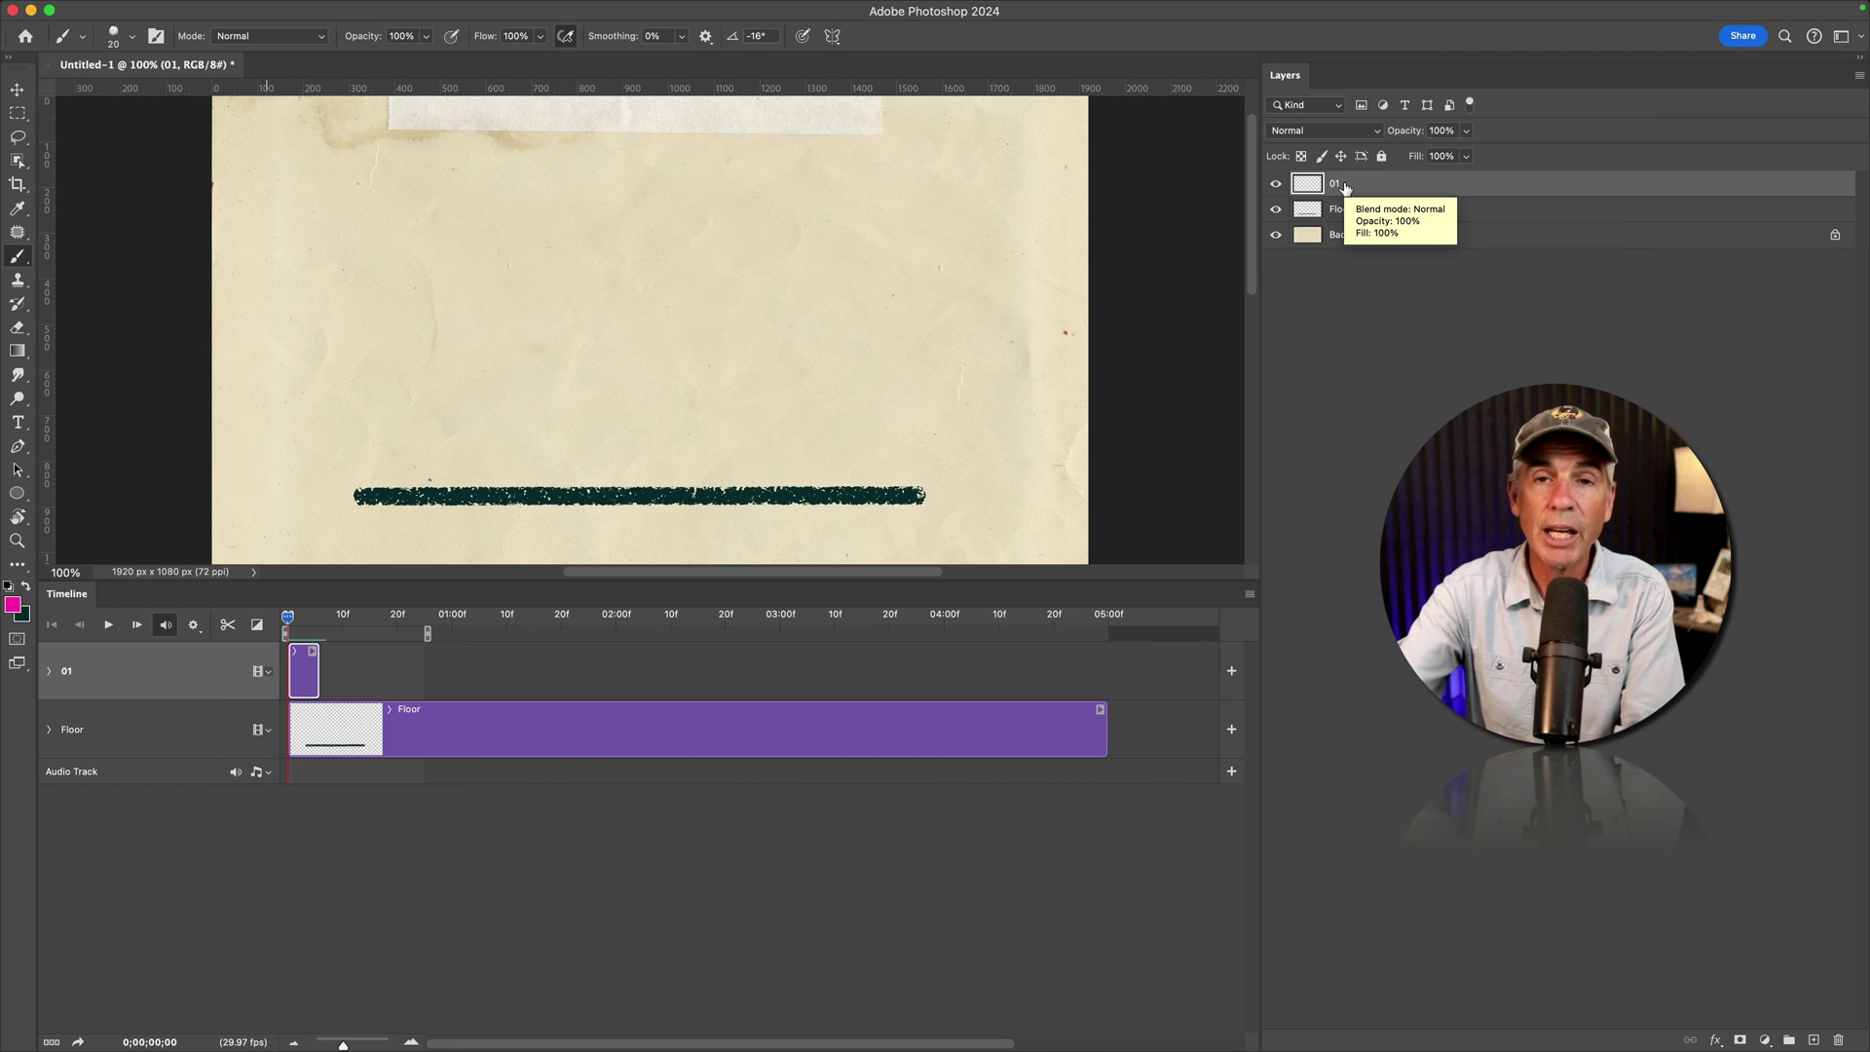
pyautogui.press('super+j')
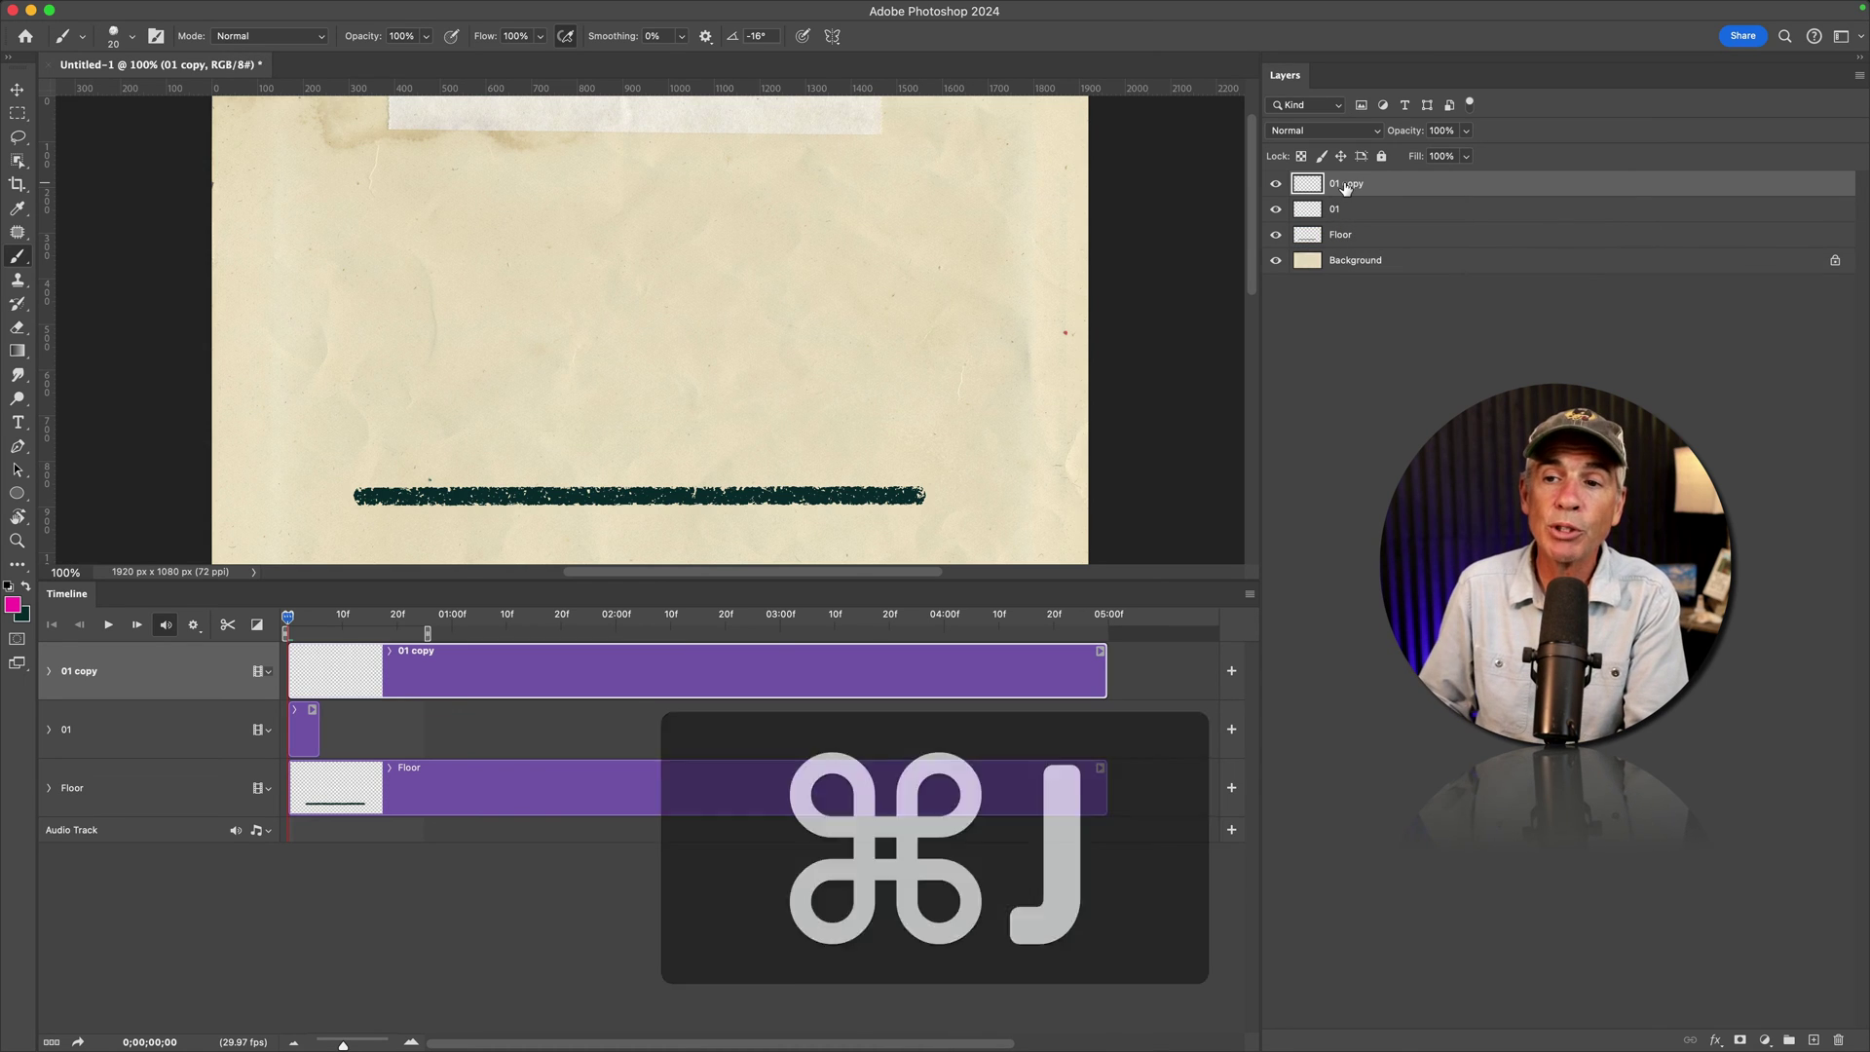
# Shift the 01 copy clip later, delete it, then add and remove an extra blank layer
pyautogui.moveTo(481, 672); pyautogui.dragTo(414, 672)
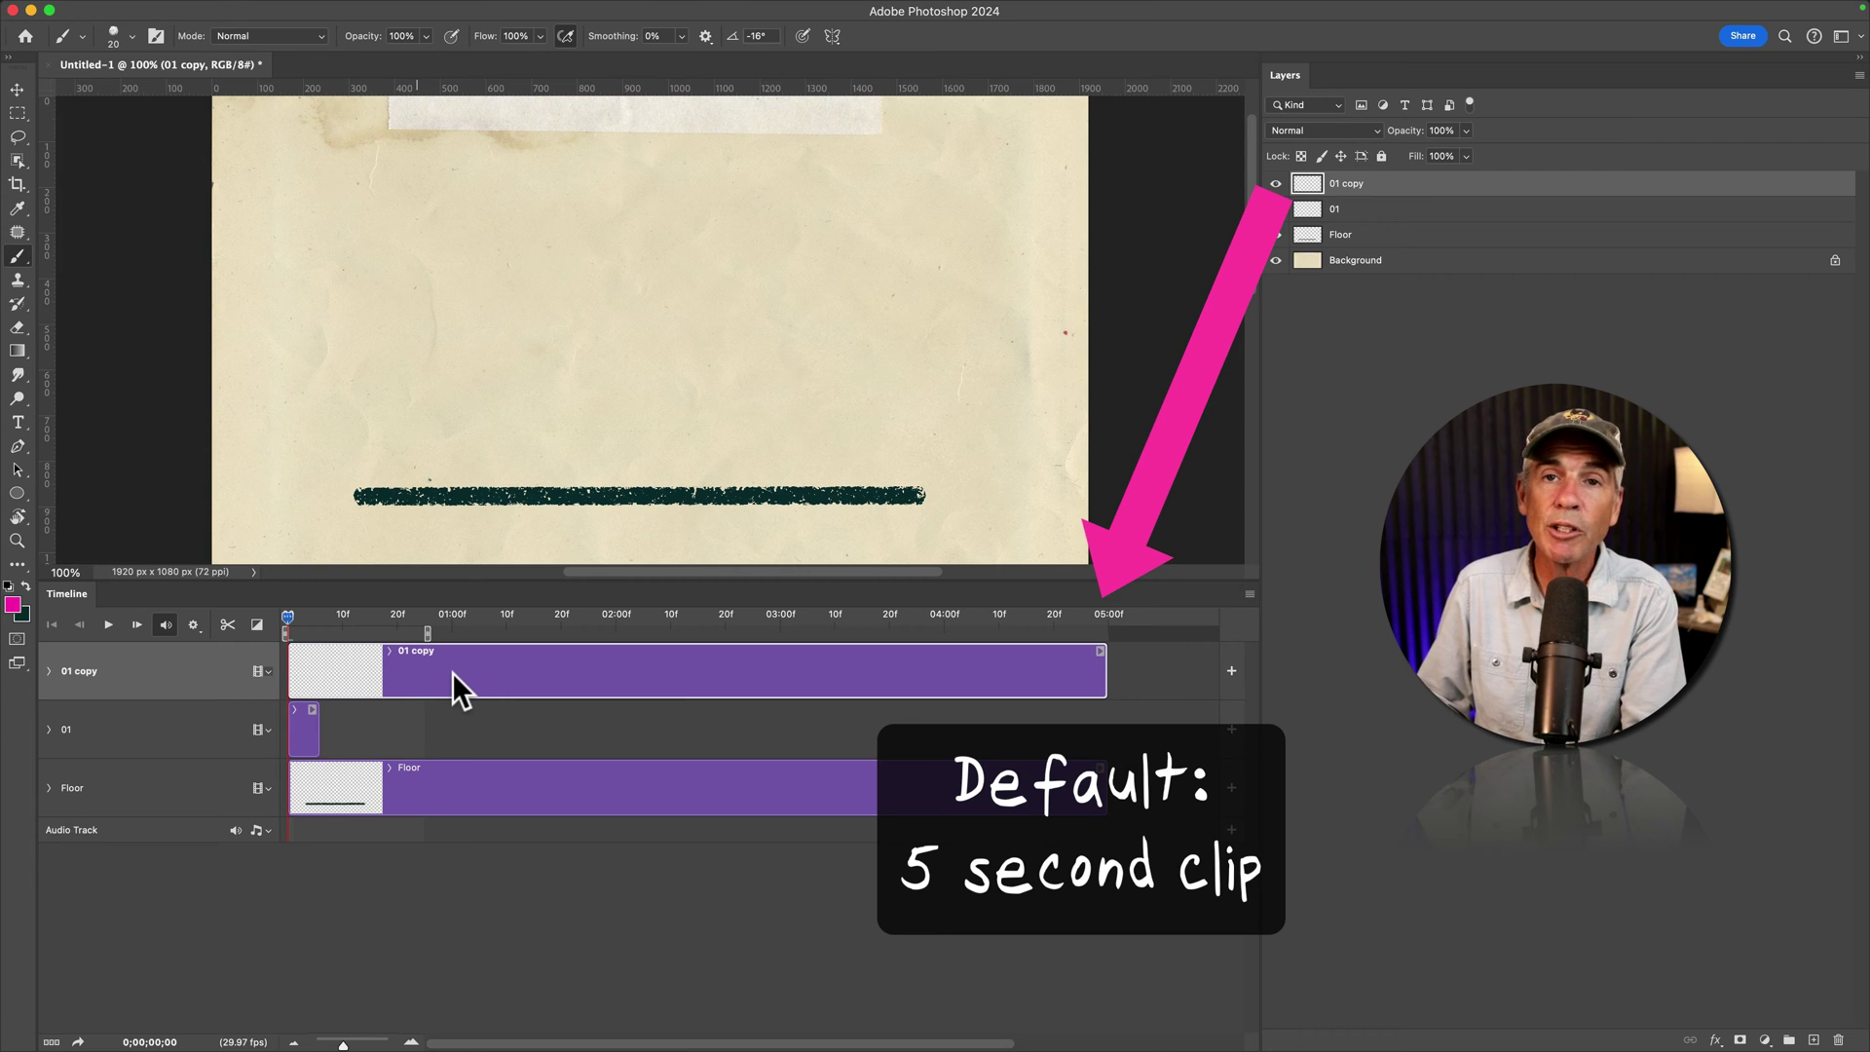
pyautogui.press('Delete')
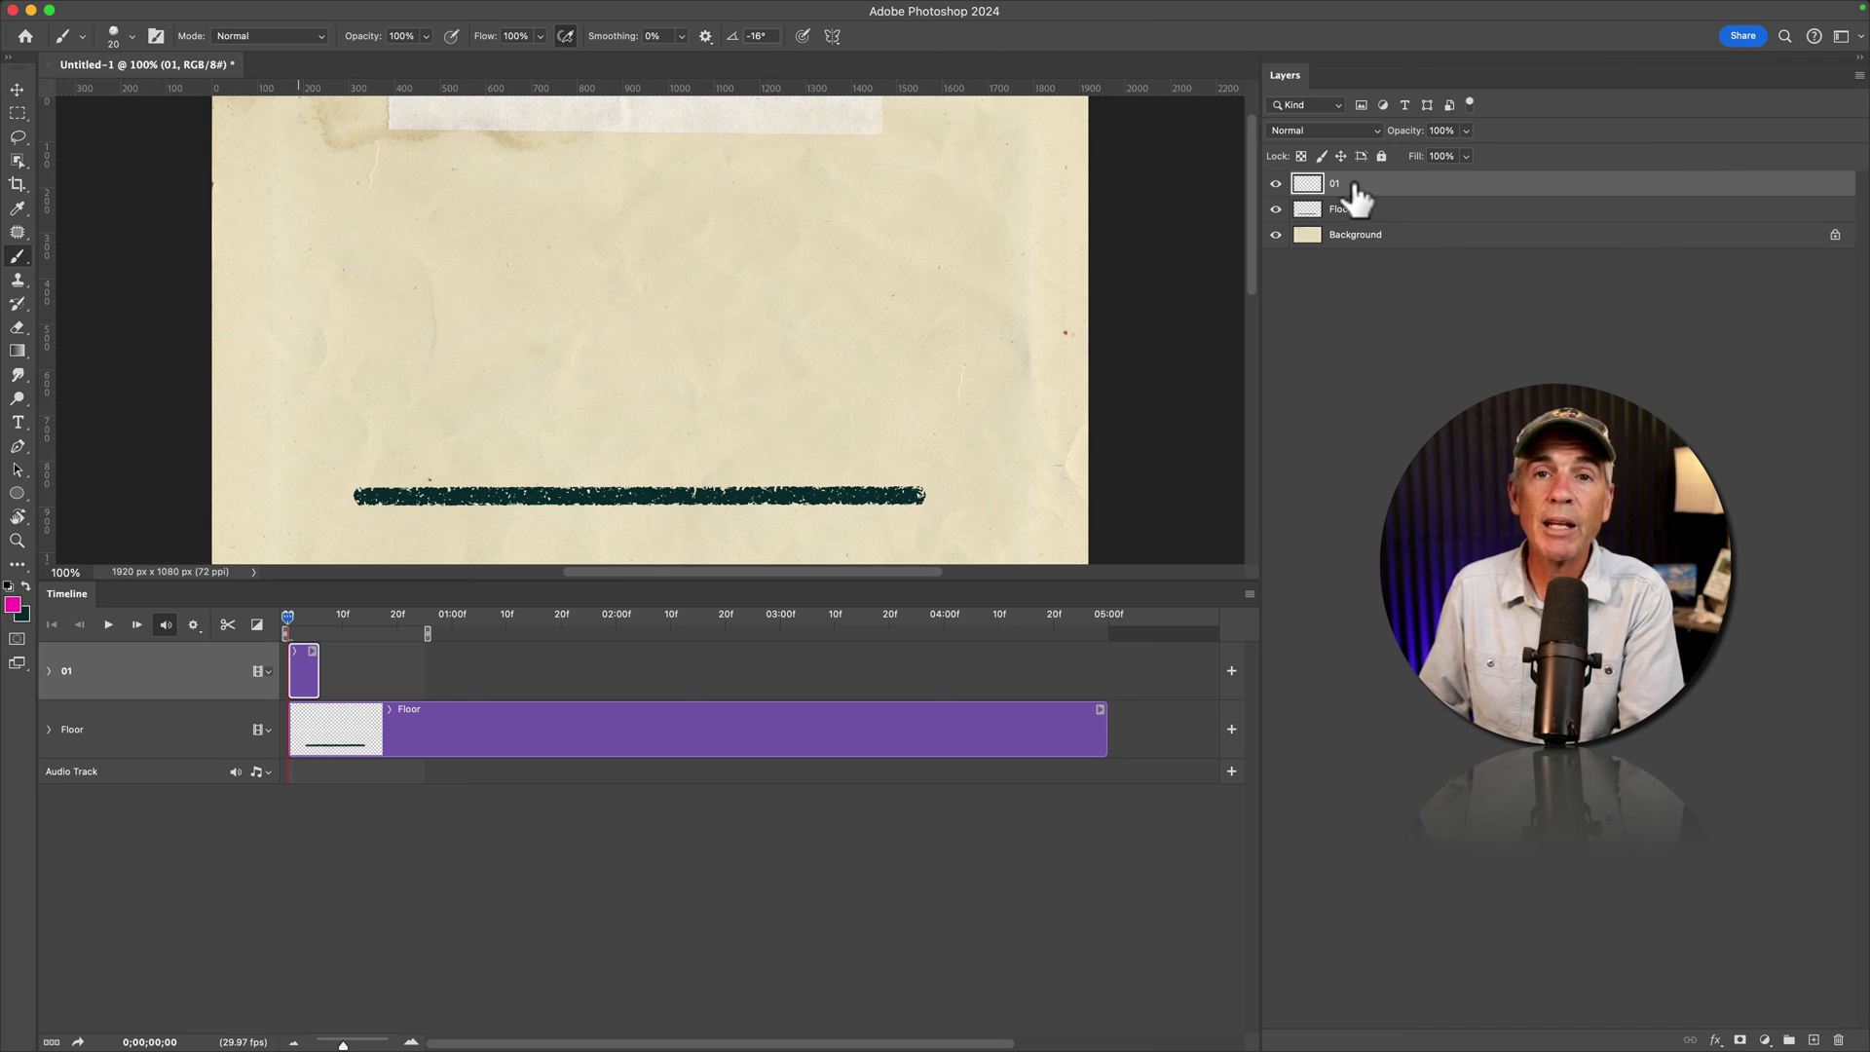
pyautogui.click(1813, 1040)
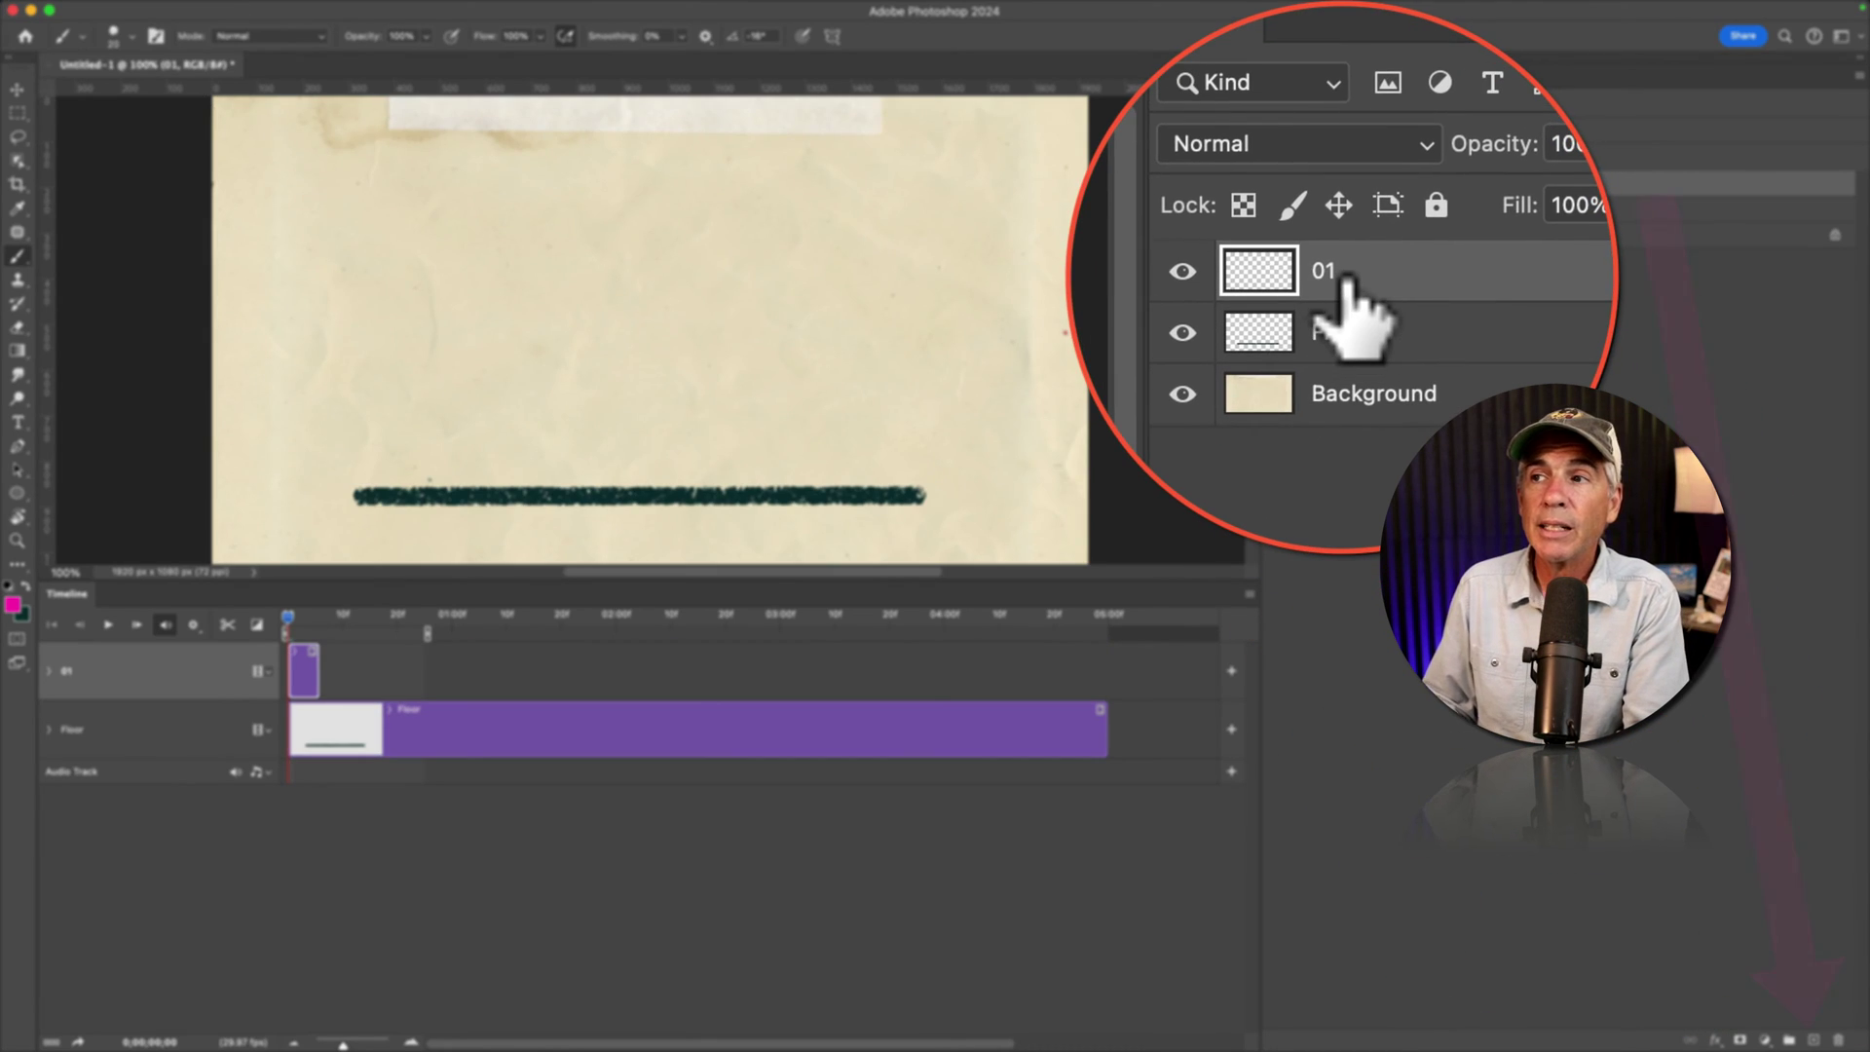
pyautogui.moveTo(1344, 188); pyautogui.dragTo(1813, 1040)
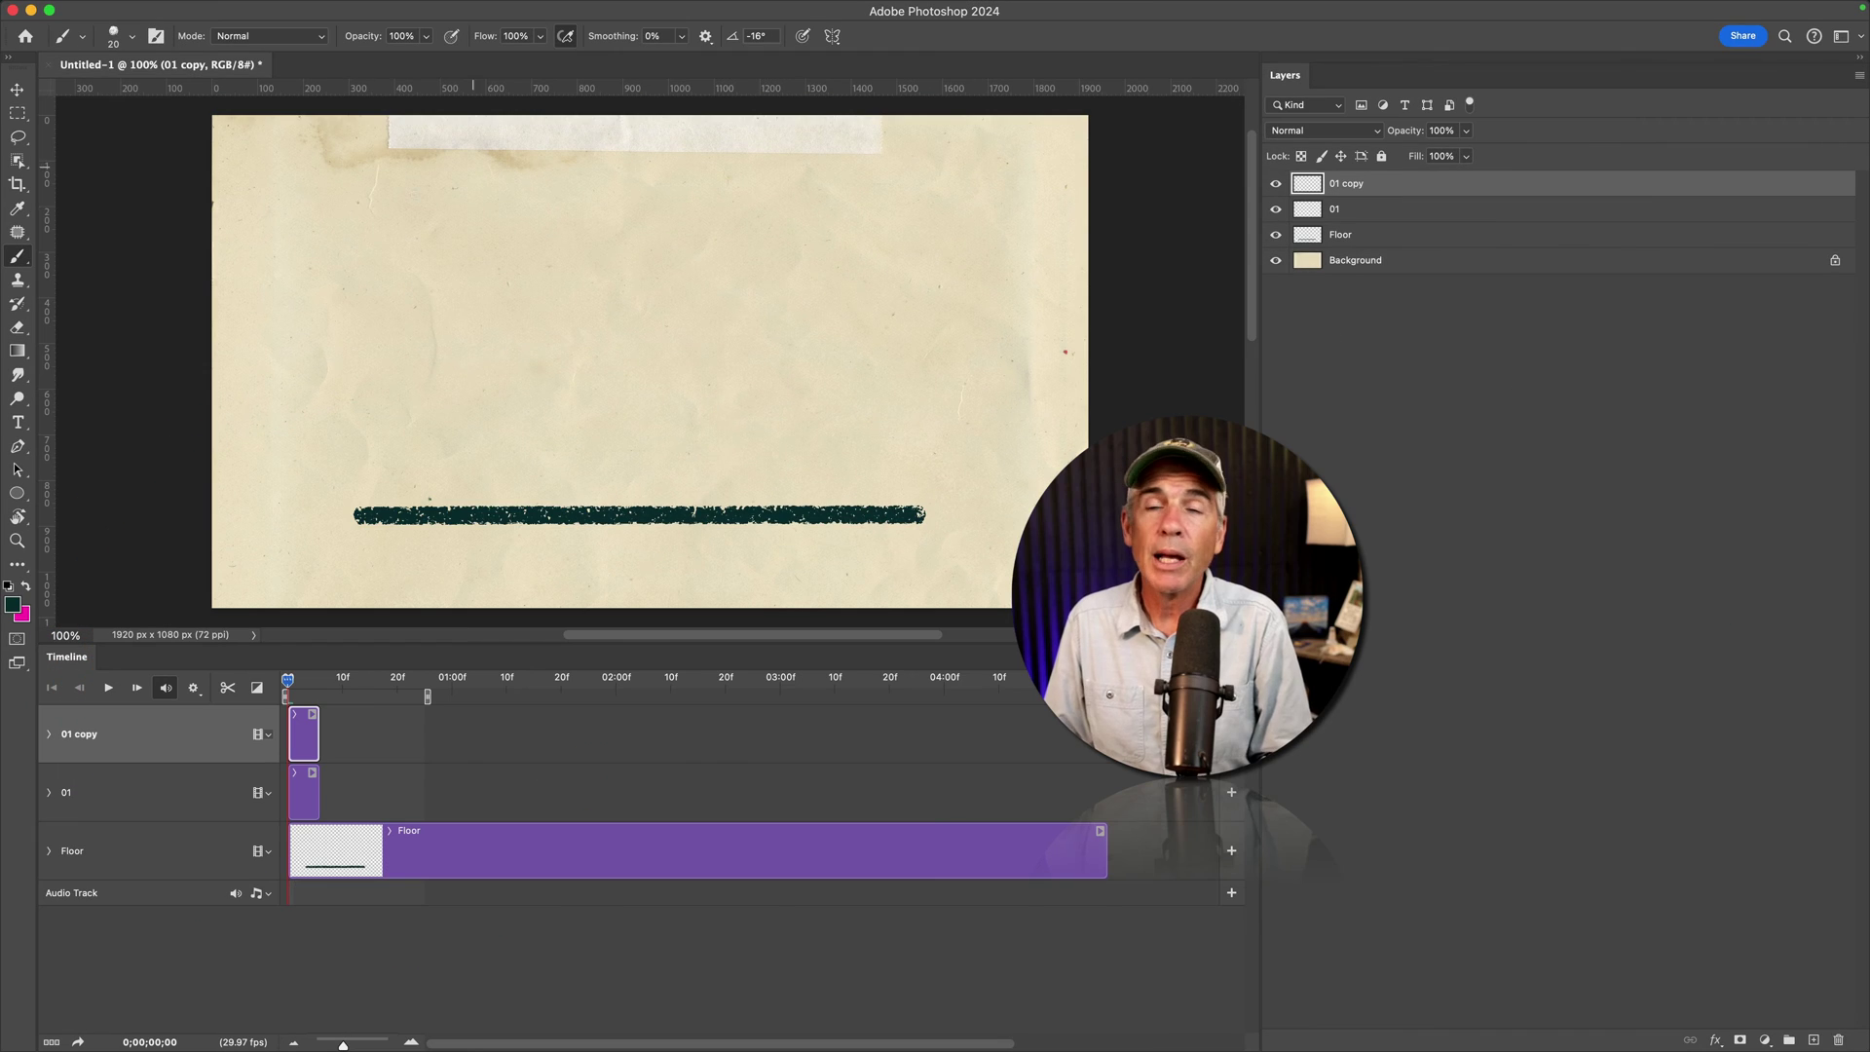
# Duplicate the frame layer and rename the copies 02, 03, 04 and 05
pyautogui.press('super+j')
pyautogui.press('super+j')
pyautogui.press('super+j')
pyautogui.press('super+j')
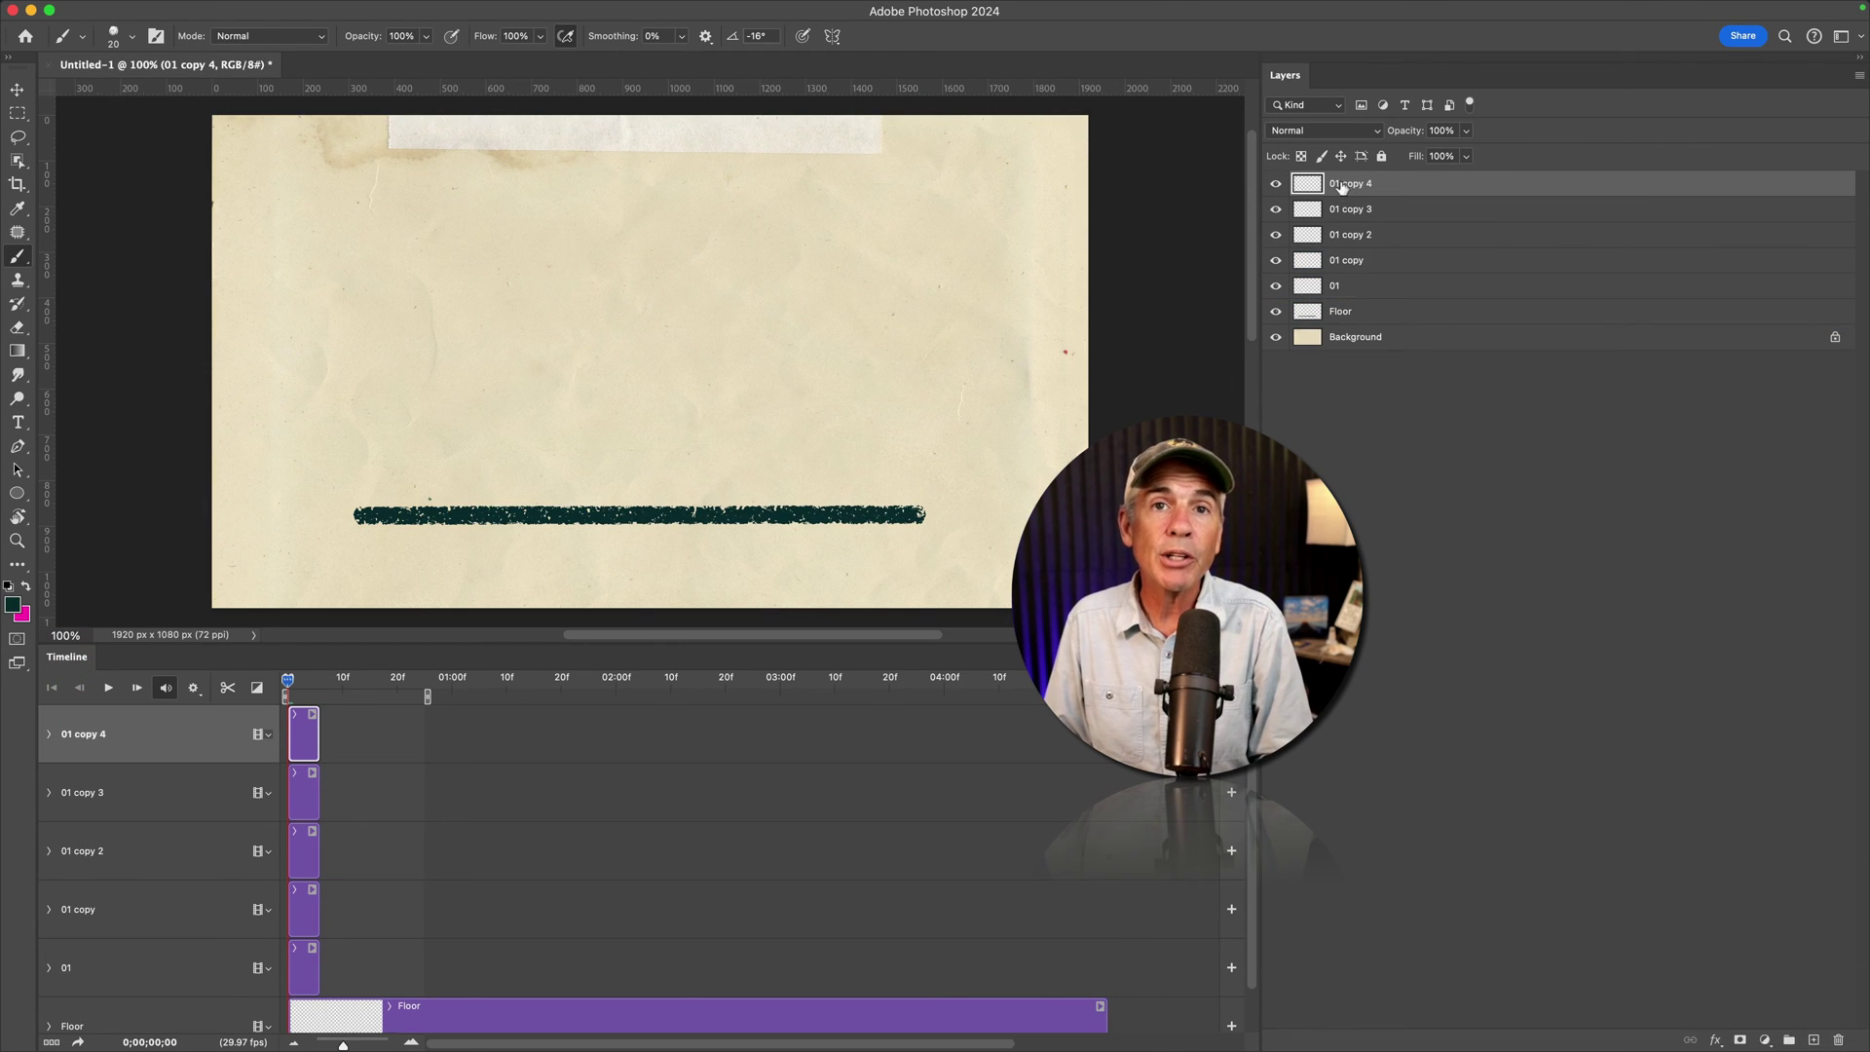
pyautogui.doubleClick(1346, 286)
pyautogui.write('02')
pyautogui.hotkey('shift', 'Tab')
pyautogui.write('03')
pyautogui.hotkey('shift', 'Tab')
pyautogui.write('04')
pyautogui.hotkey('shift', 'Tab')
pyautogui.write('05')
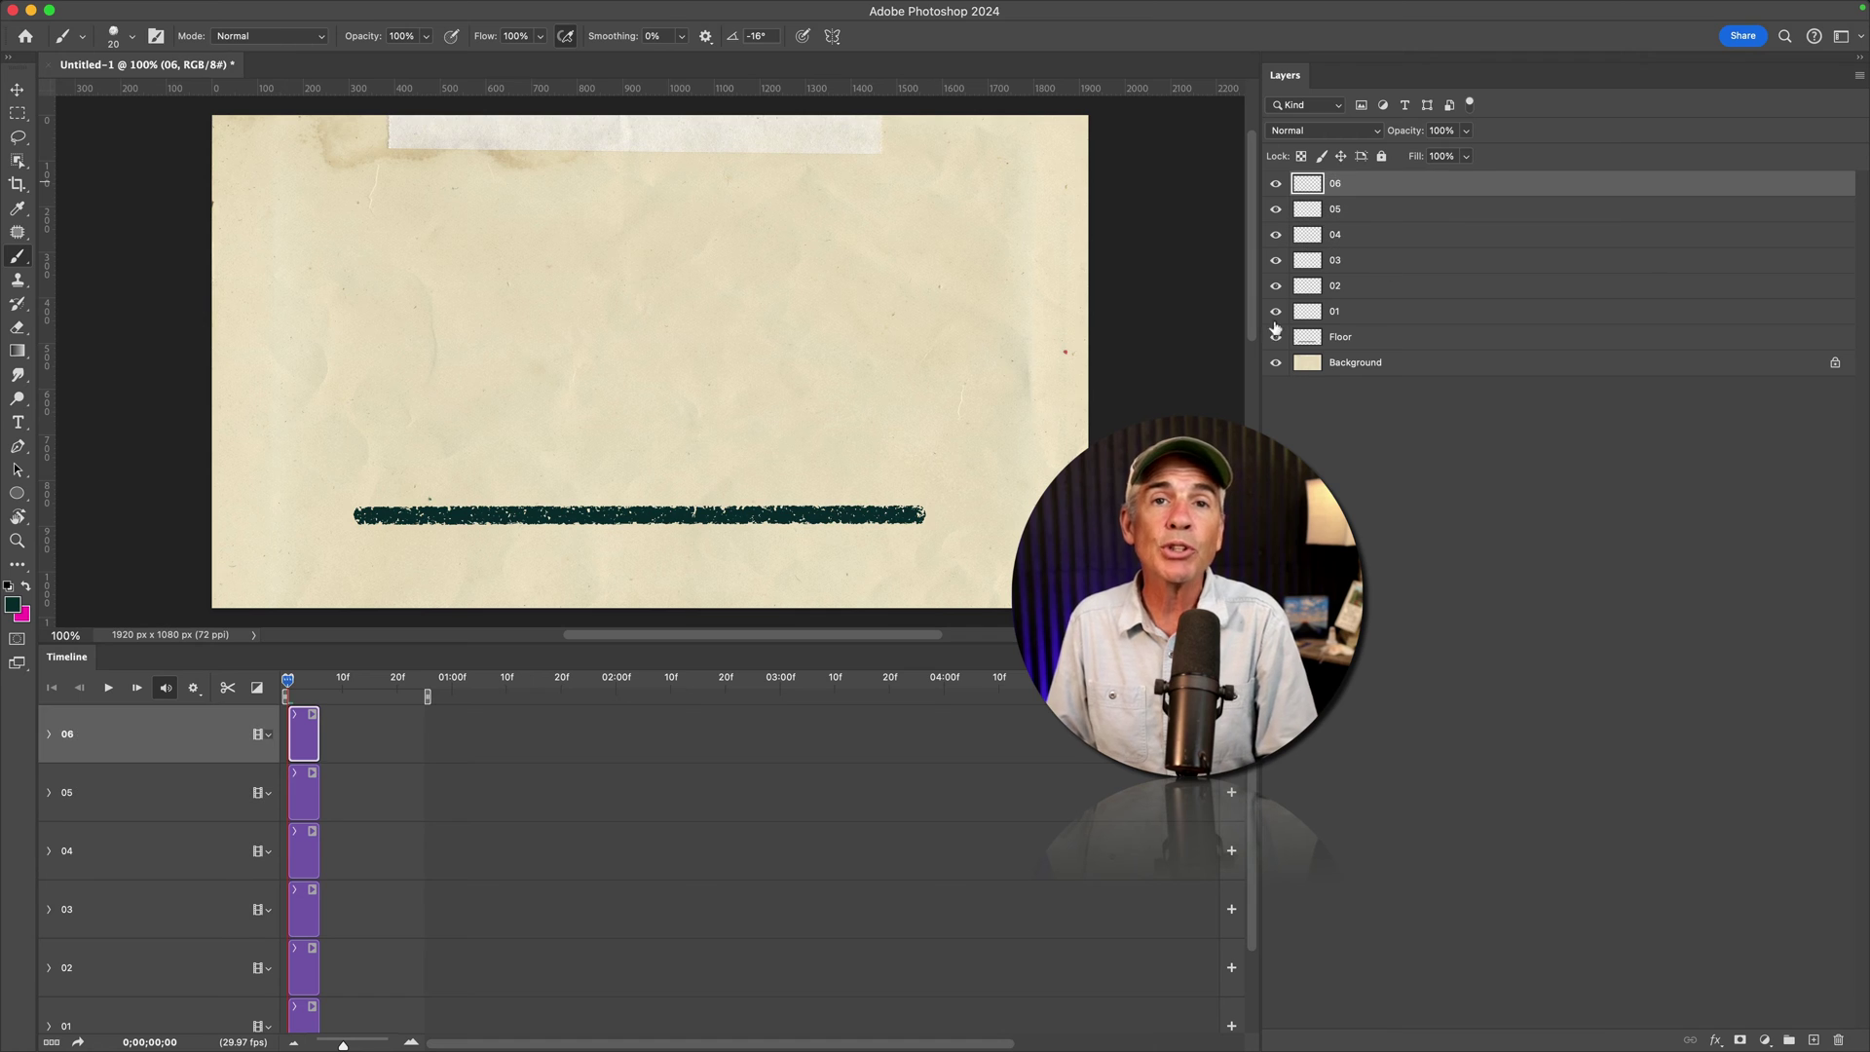
# Paint the ball on successive frame layers, falling from the top to a squashed oval on the floor line
pyautogui.hotkey('alt', ']')
pyautogui.moveTo(613, 169)
pyautogui.mouseDown()
pyautogui.moveTo(584, 318)
pyautogui.moveTo(612, 252)
pyautogui.moveTo(612, 312)
pyautogui.mouseUp()
pyautogui.hotkey('alt', ']')
pyautogui.hotkey('alt', ']')
pyautogui.hotkey('alt', ']')
pyautogui.moveTo(610, 387)
pyautogui.mouseDown()
pyautogui.moveTo(592, 497)
pyautogui.moveTo(611, 389)
pyautogui.mouseUp()
pyautogui.hotkey('alt', ']')
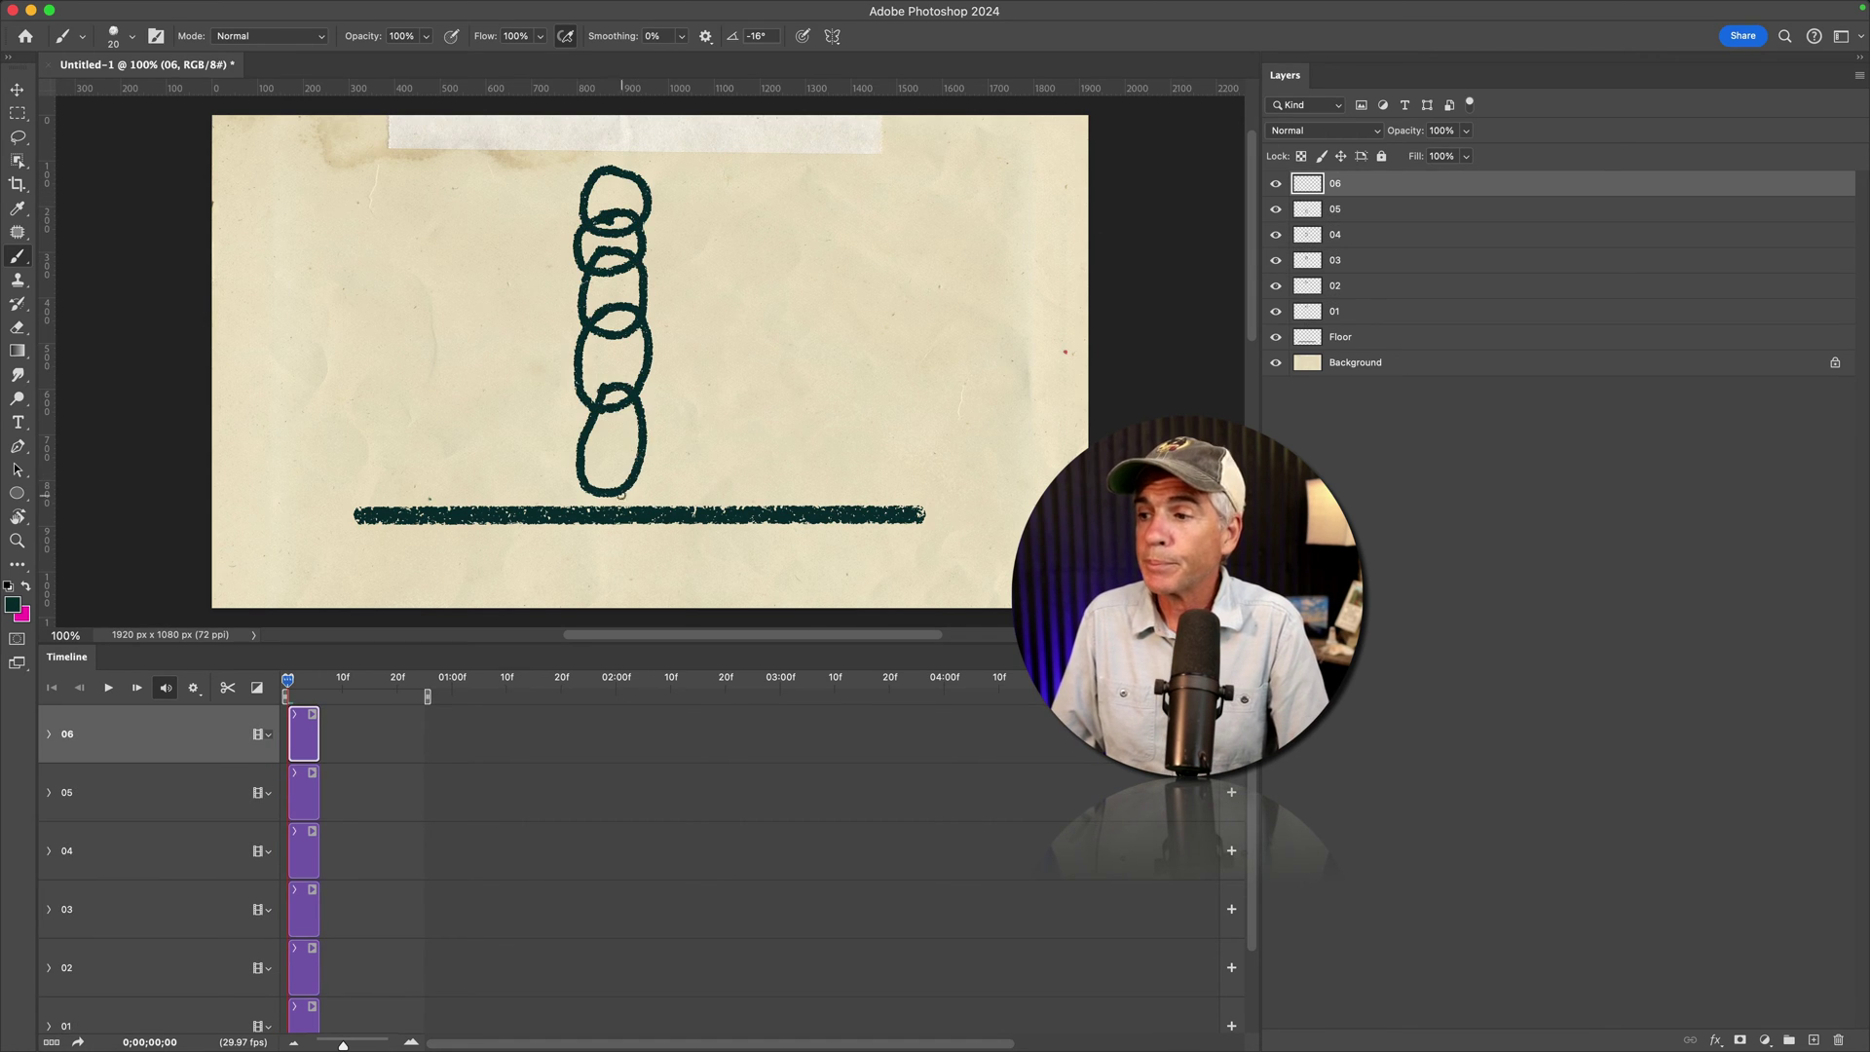
pyautogui.moveTo(591, 454); pyautogui.dragTo(677, 527)
pyautogui.moveTo(677, 527); pyautogui.dragTo(585, 457)
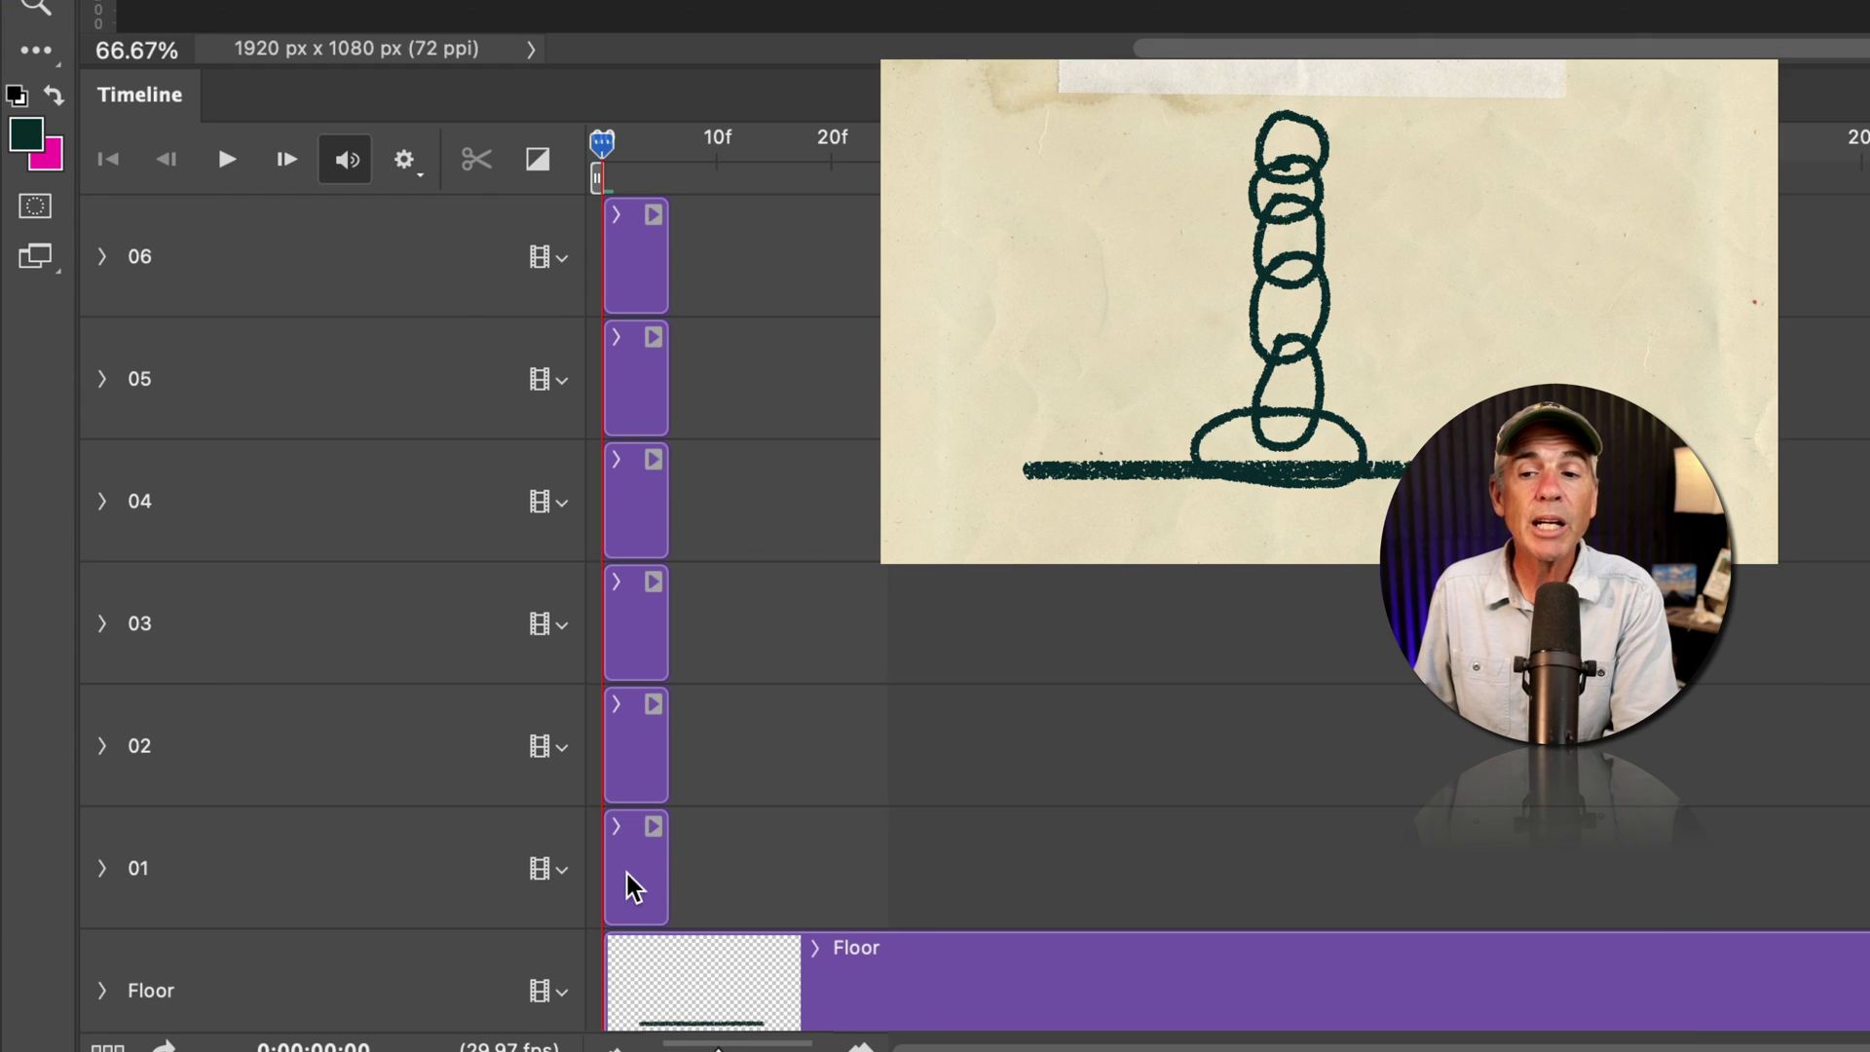
pyautogui.click(628, 888)
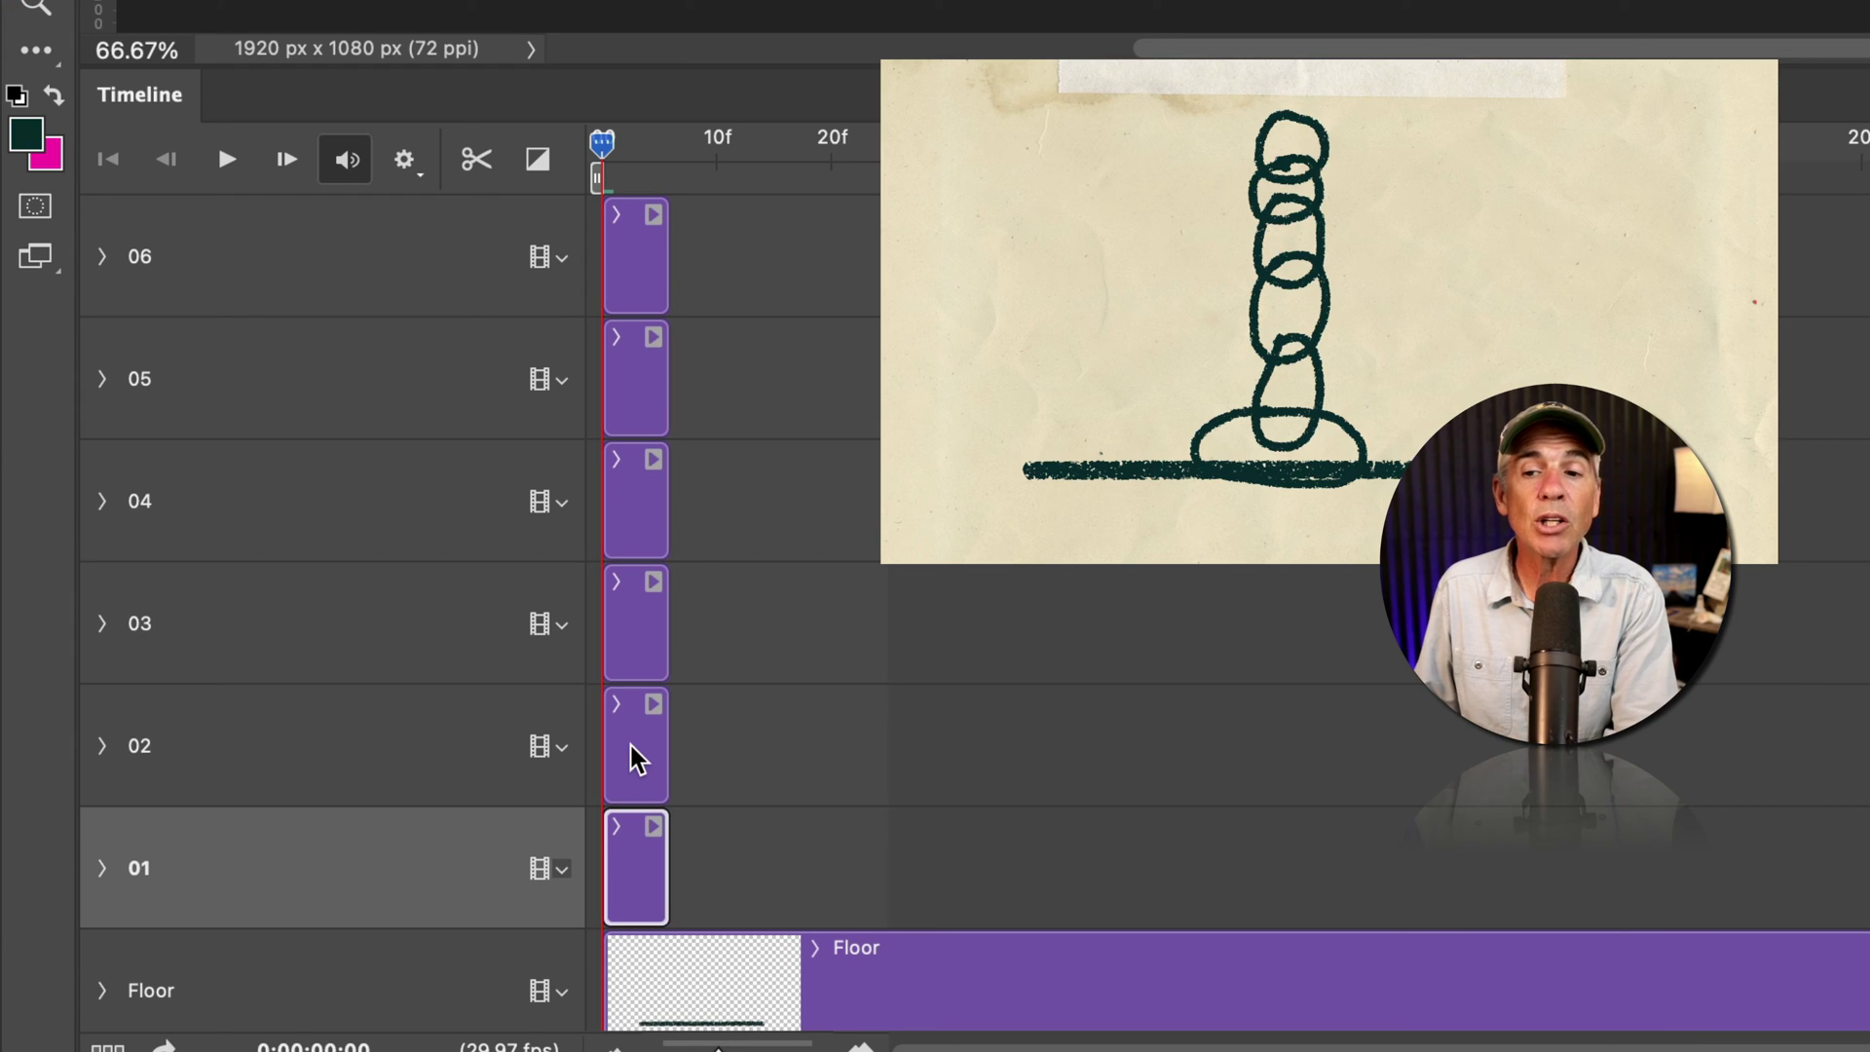
pyautogui.click(633, 756)
pyautogui.click(634, 631)
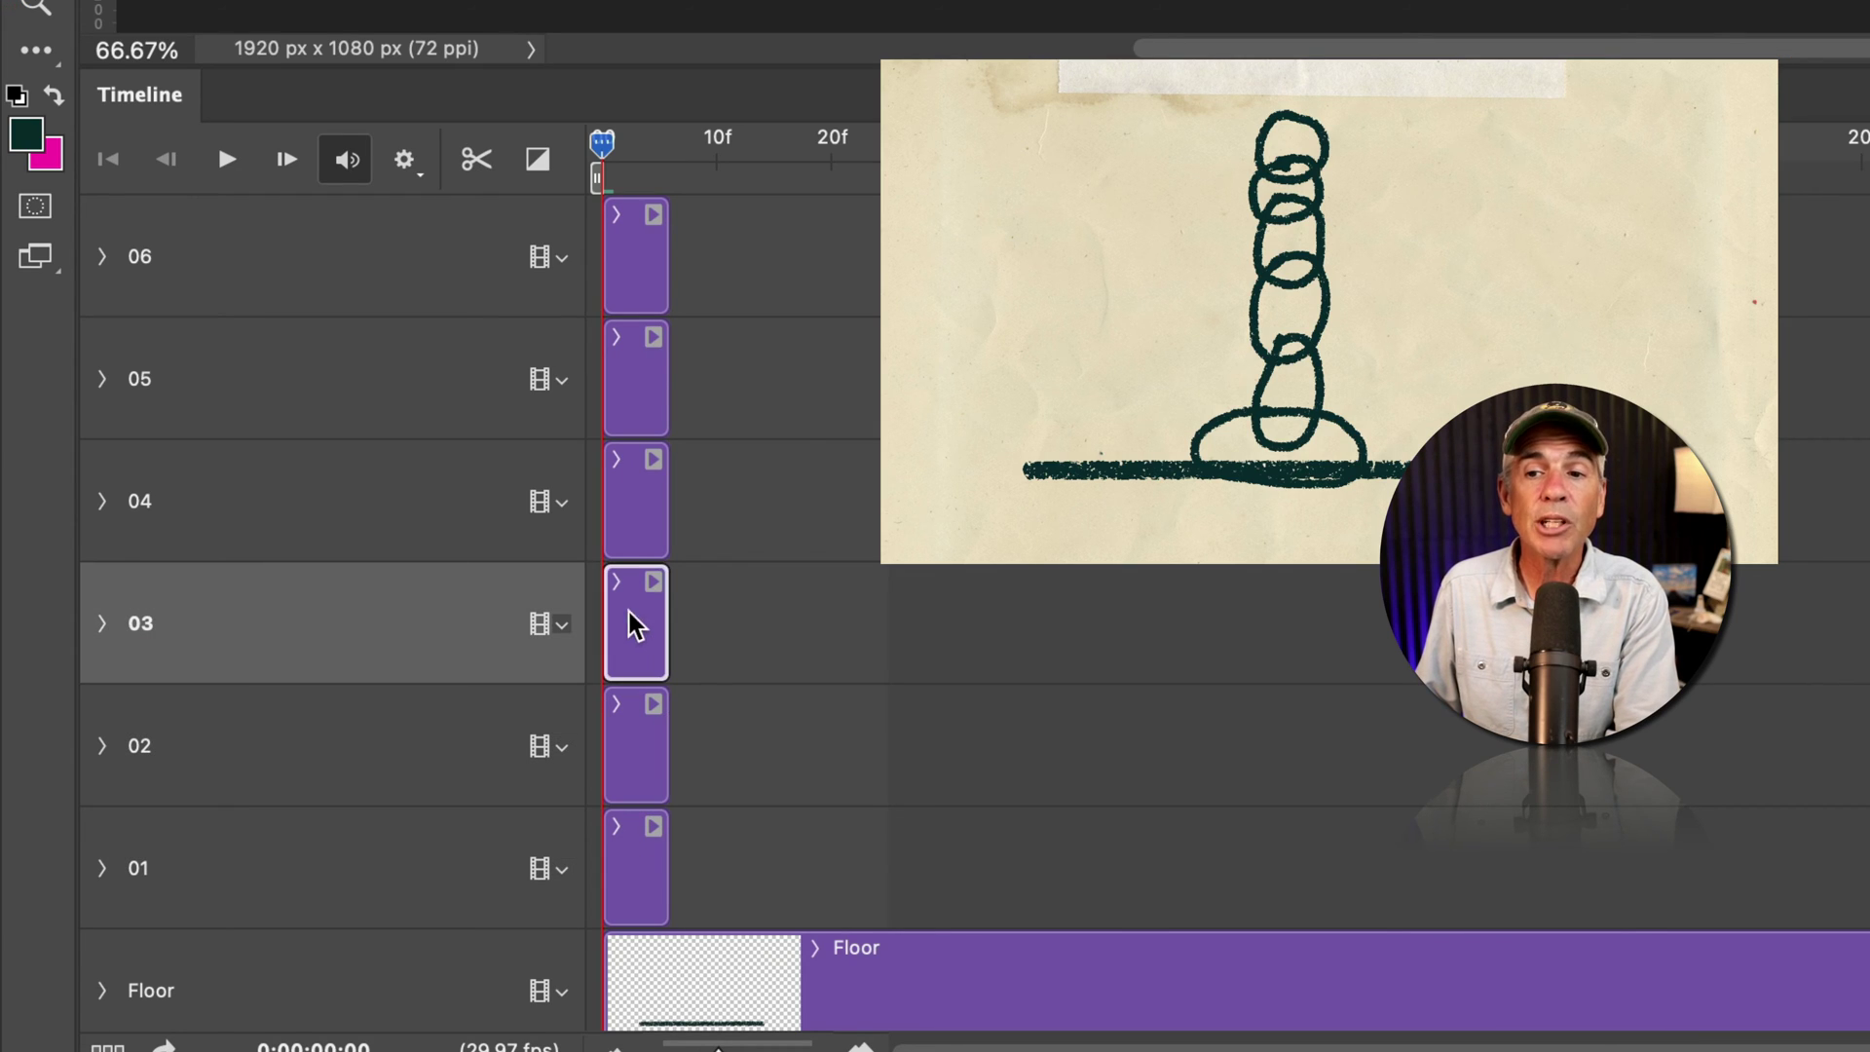
pyautogui.click(645, 515)
pyautogui.click(631, 385)
pyautogui.click(650, 289)
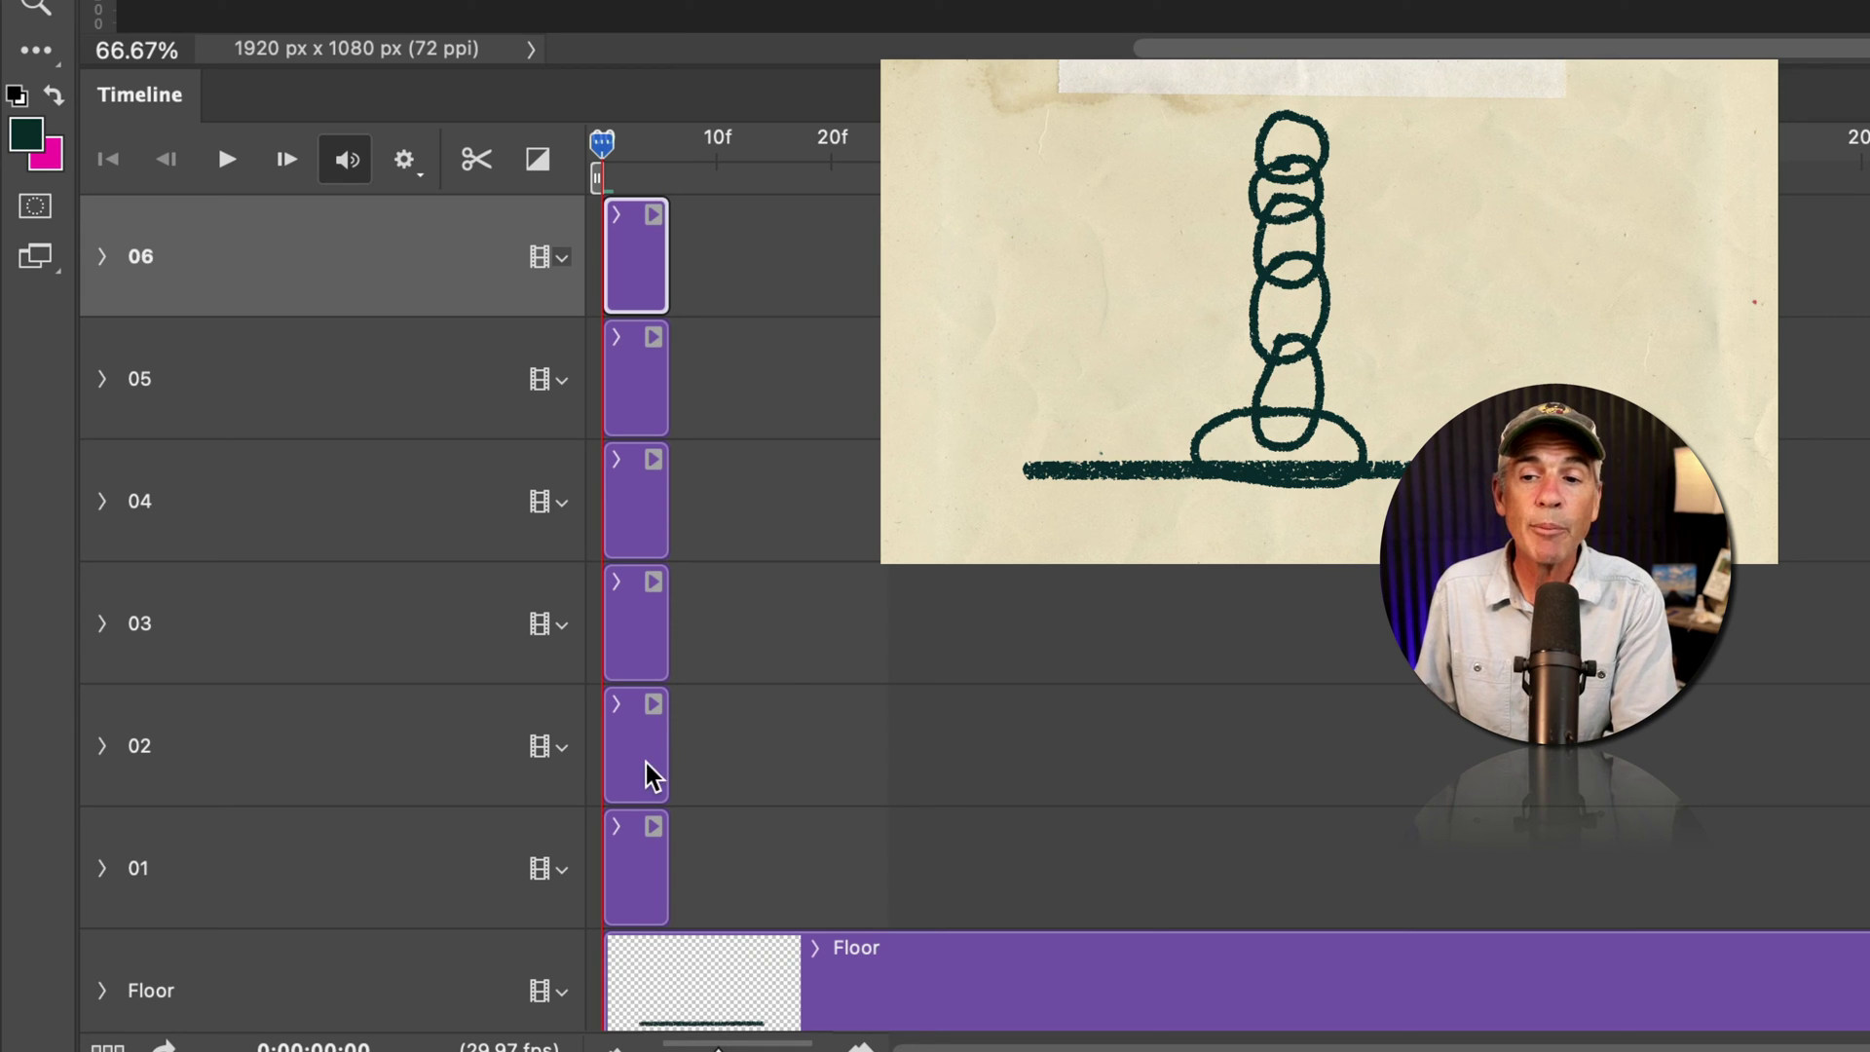
pyautogui.moveTo(642, 769); pyautogui.dragTo(681, 764)
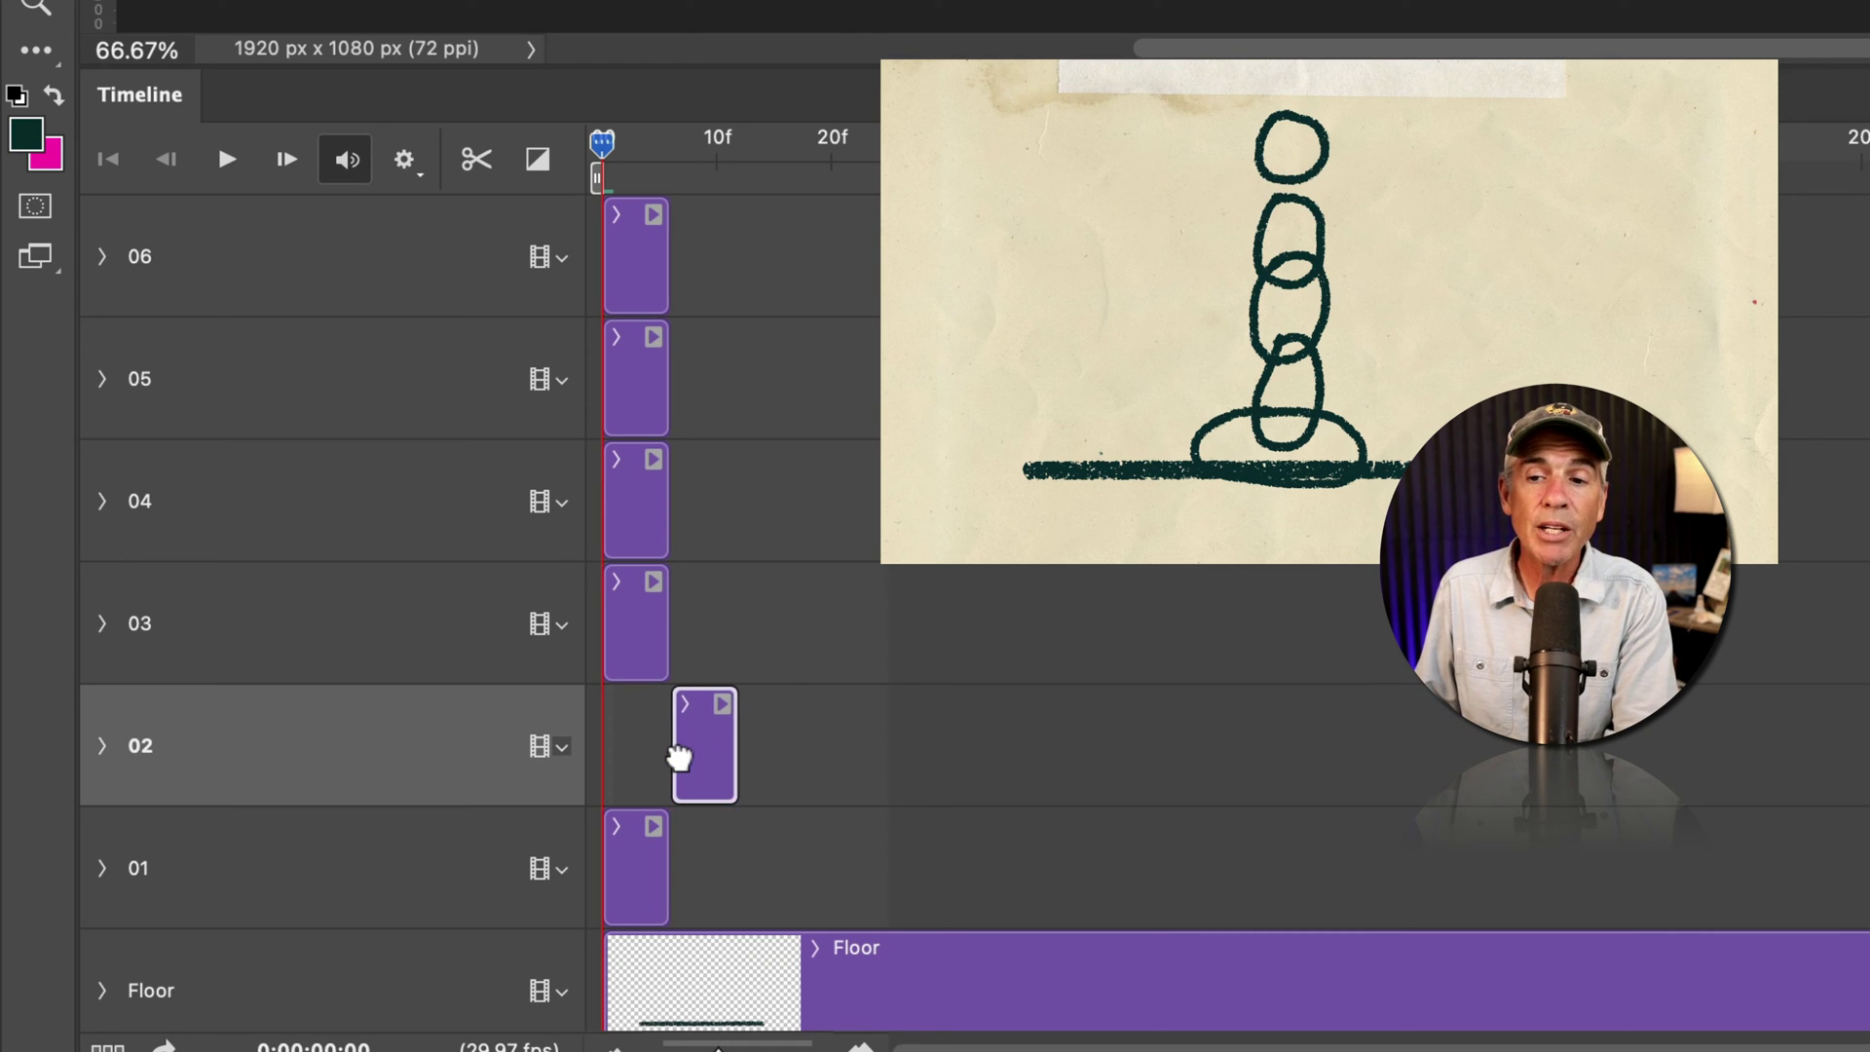
pyautogui.moveTo(639, 647); pyautogui.dragTo(802, 629)
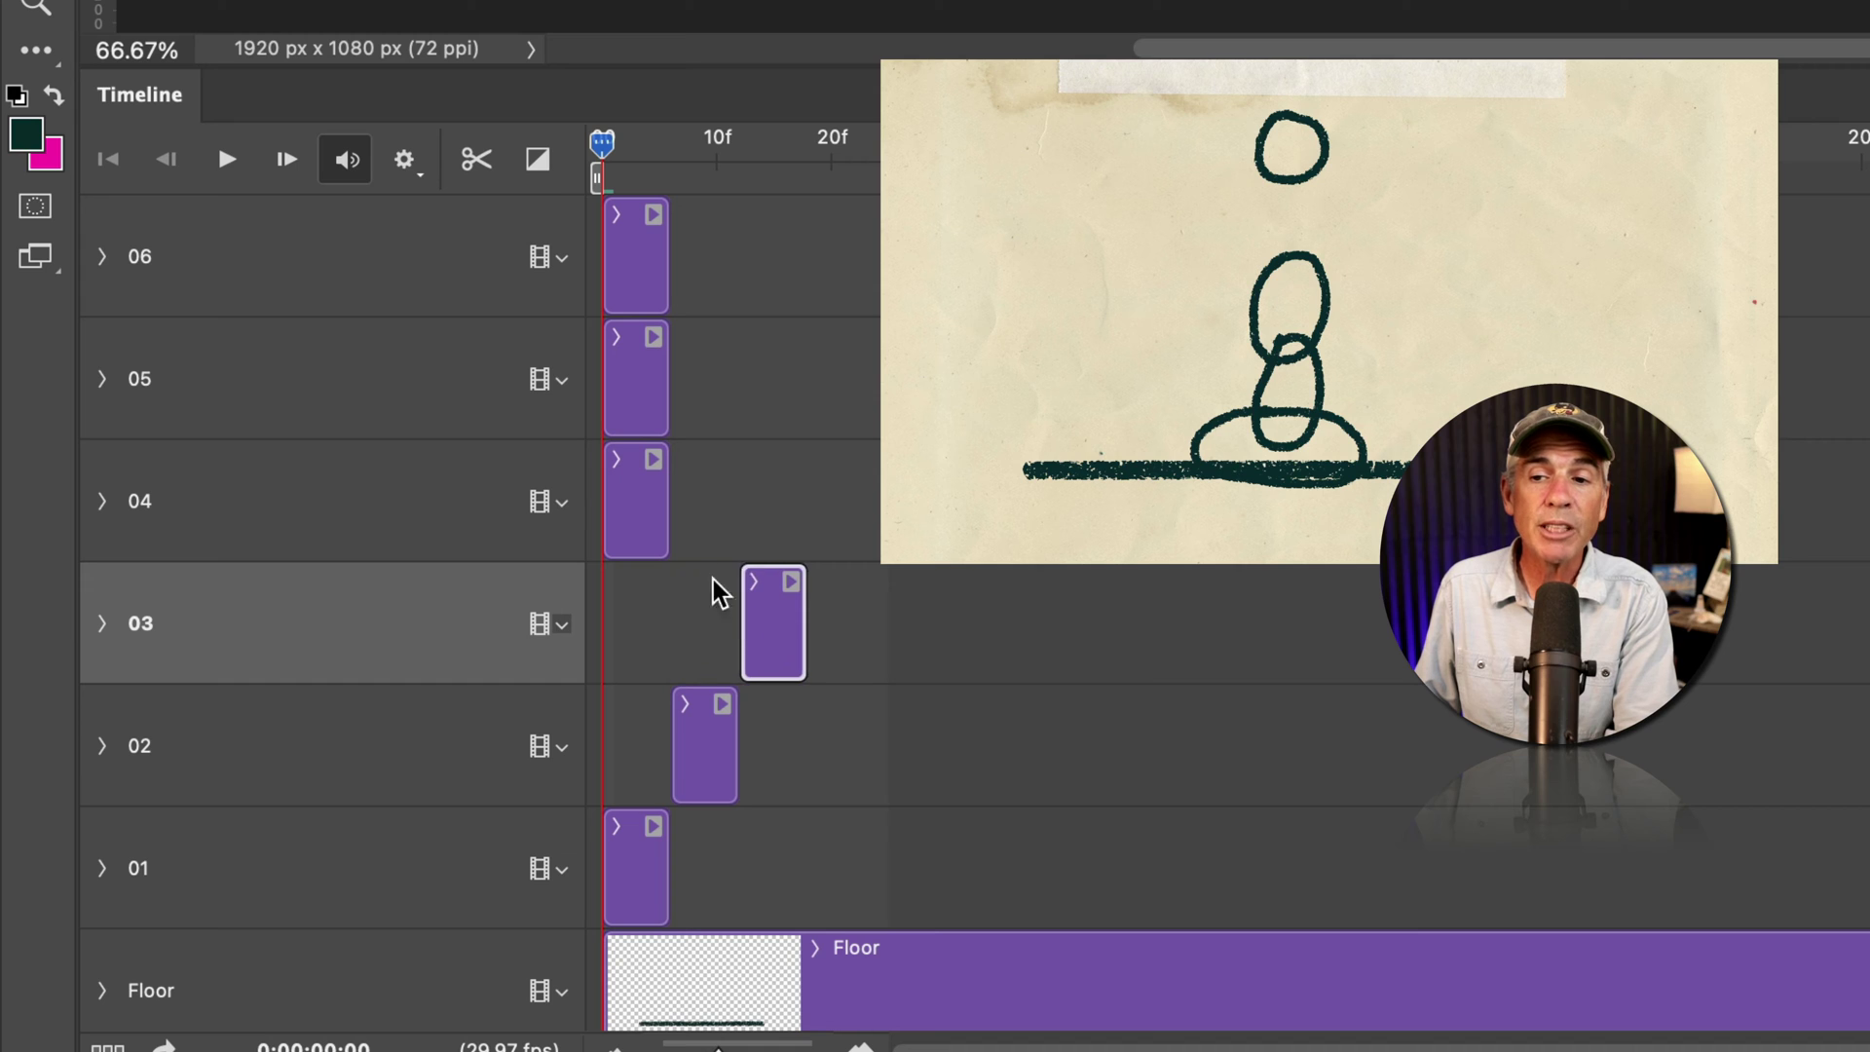
pyautogui.moveTo(628, 510); pyautogui.dragTo(818, 516)
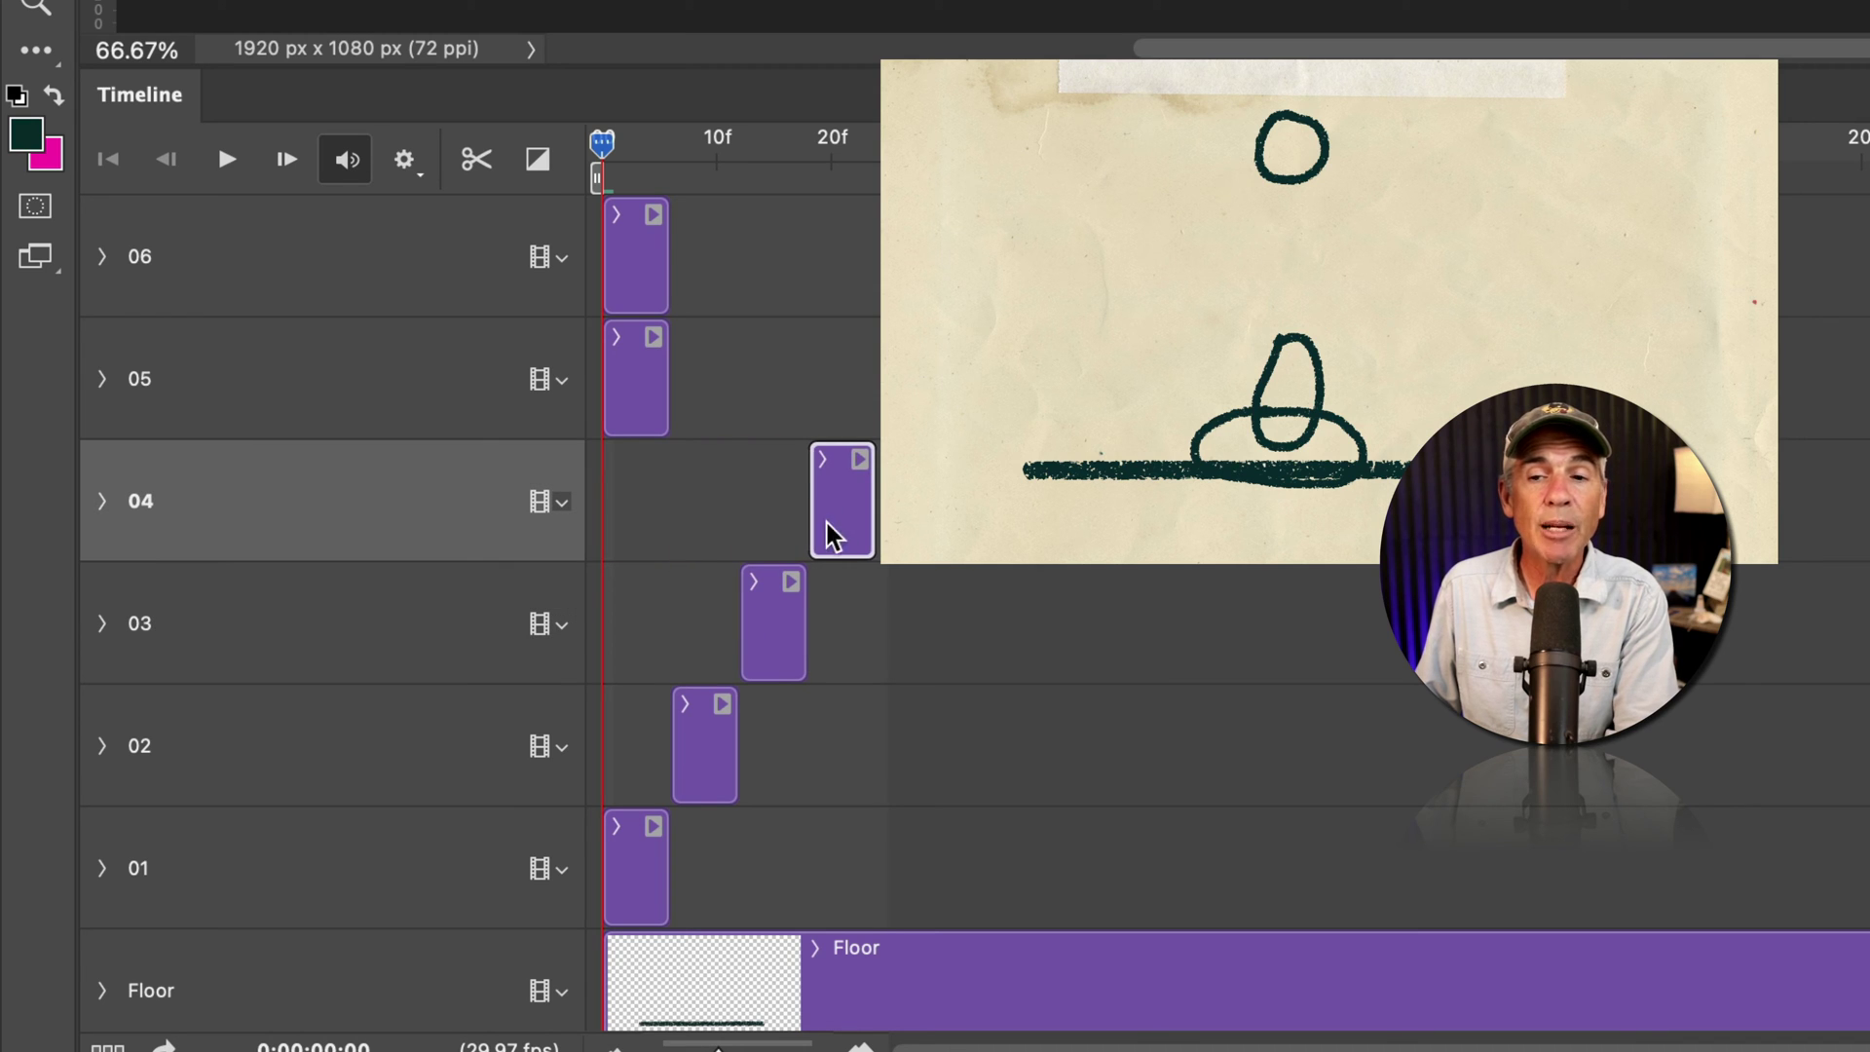
pyautogui.press('super+z')
pyautogui.press('super+z')
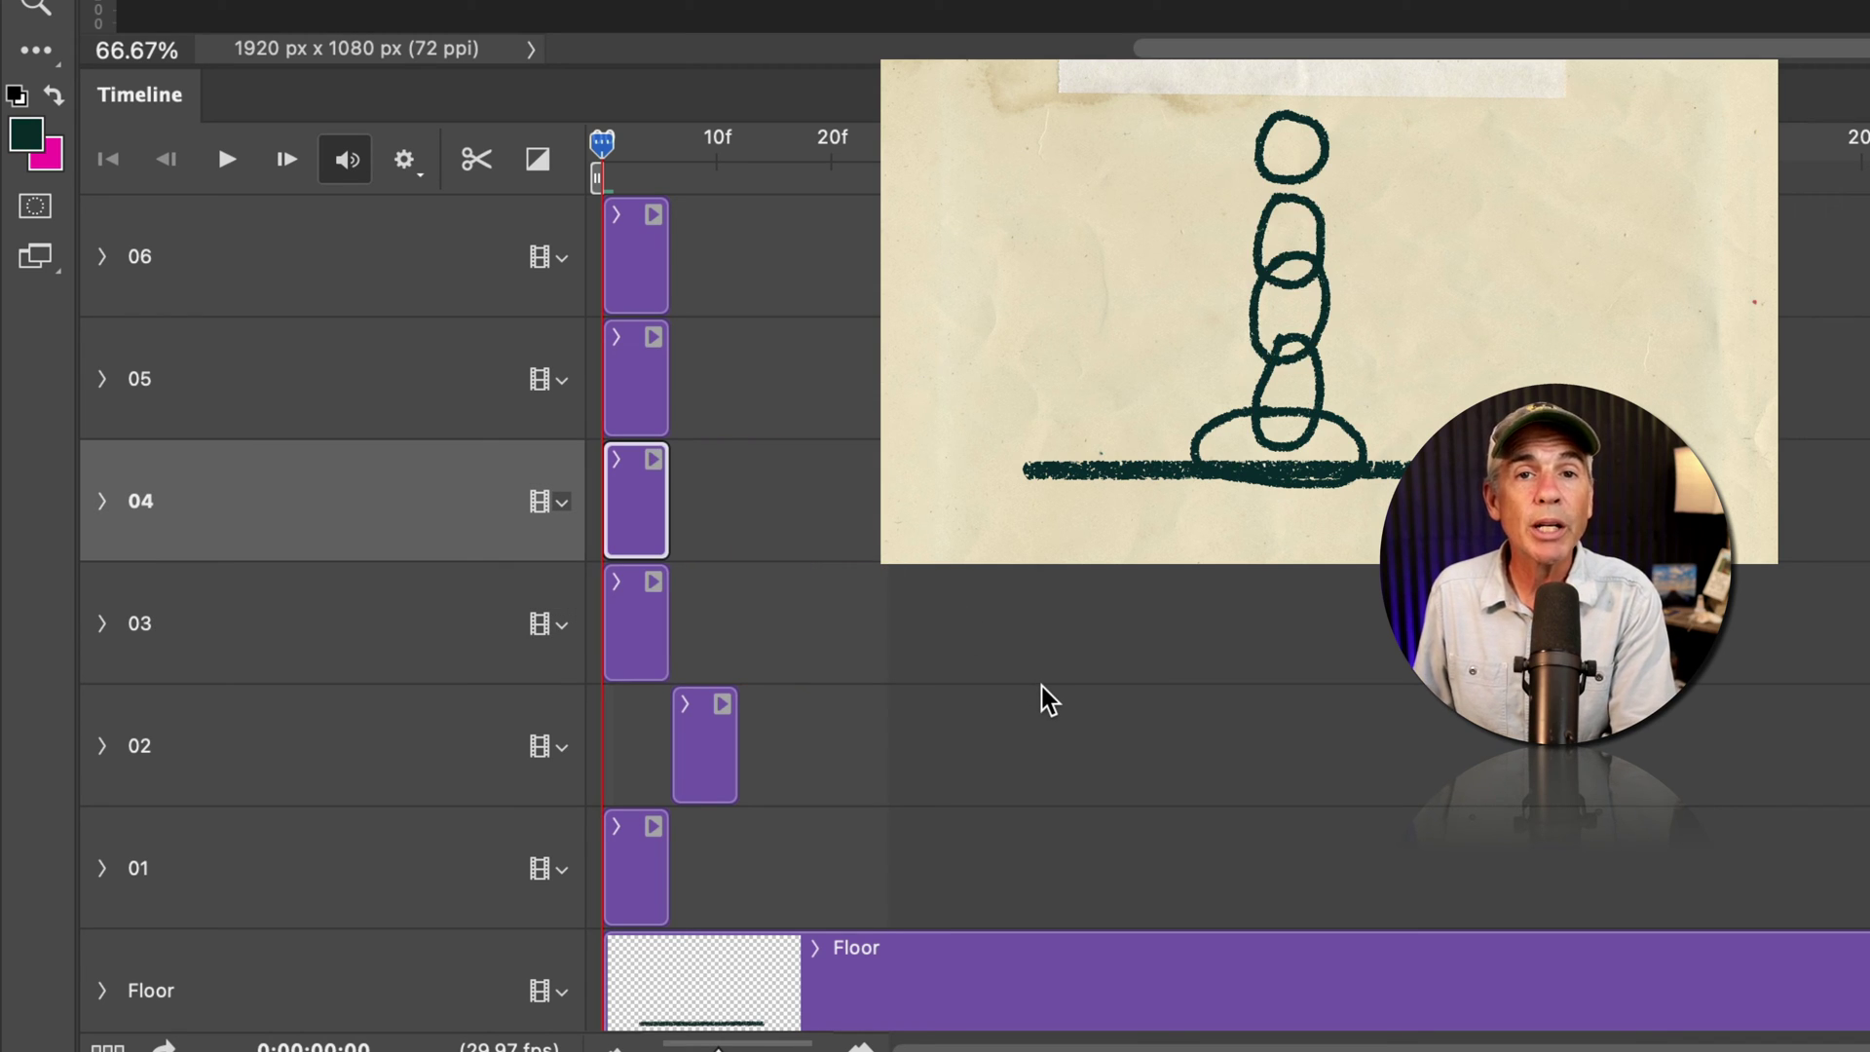
pyautogui.press('super+z')
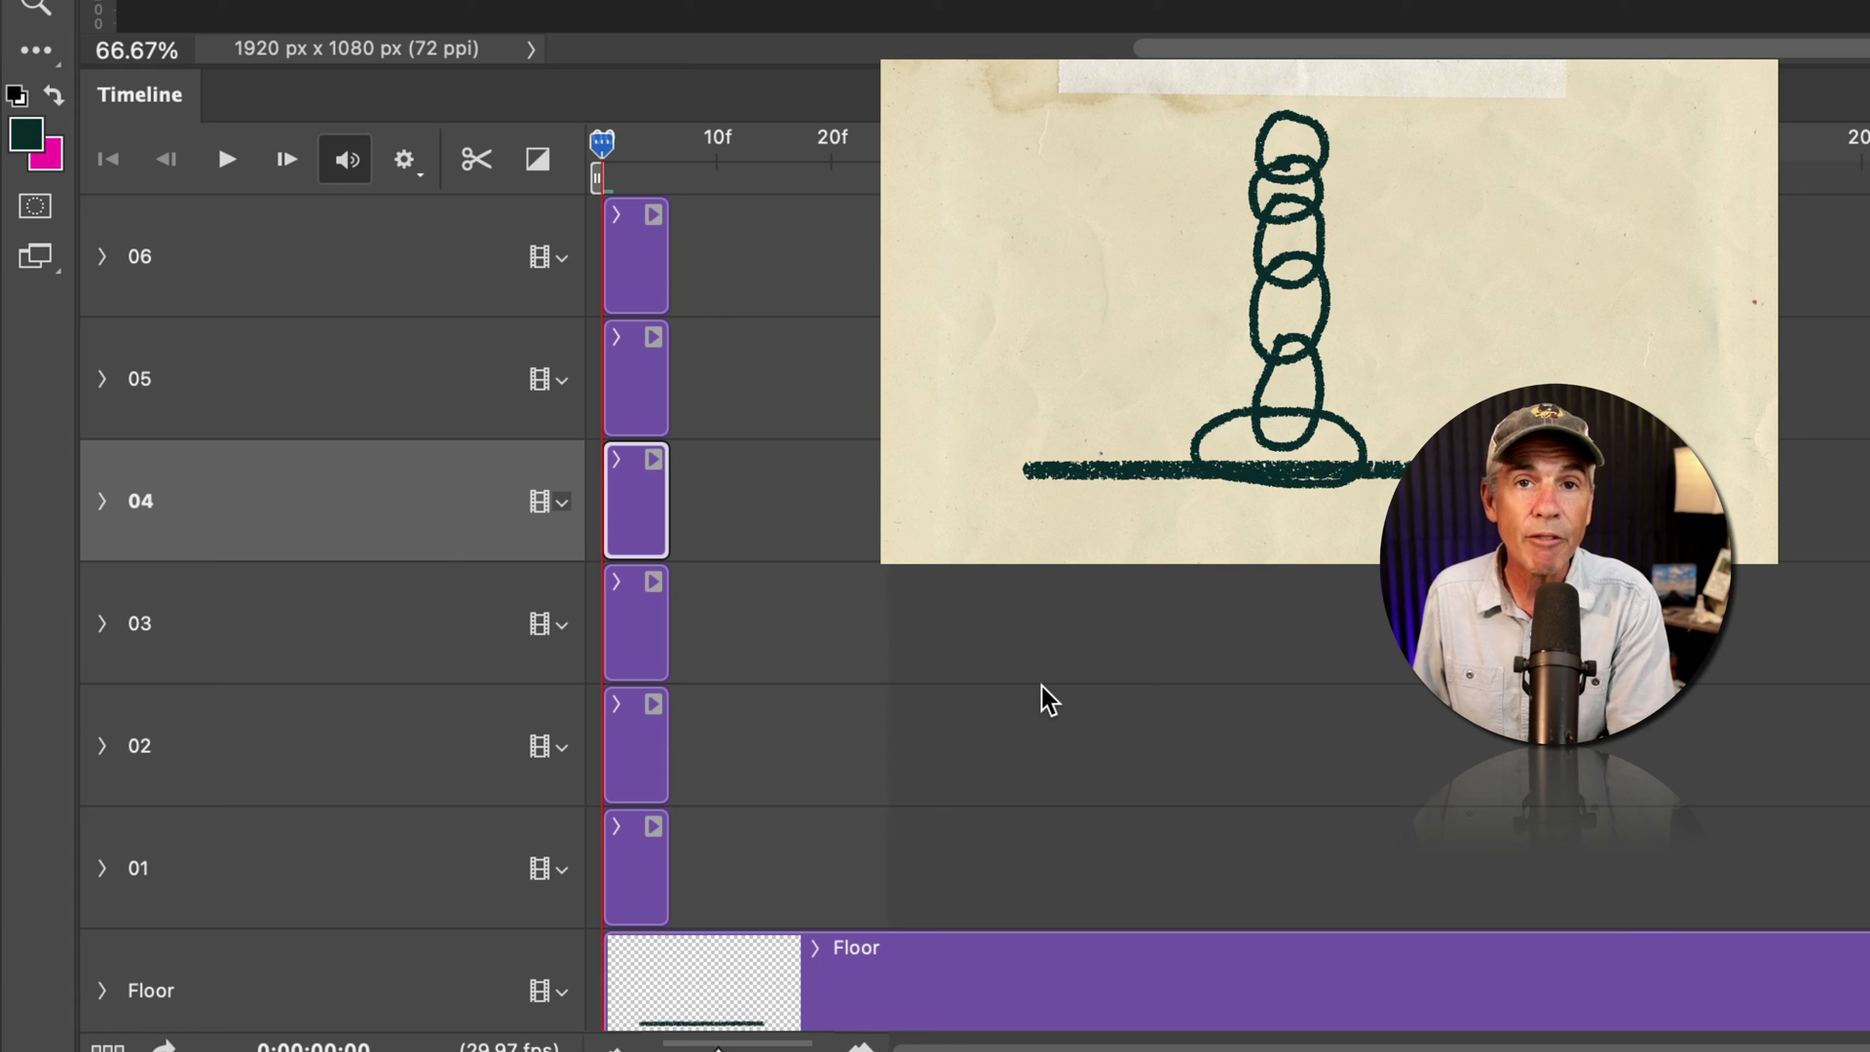
# Select frame layers 01–06 and choose New Video Group from Clips in the track menu
pyautogui.click(389, 868)
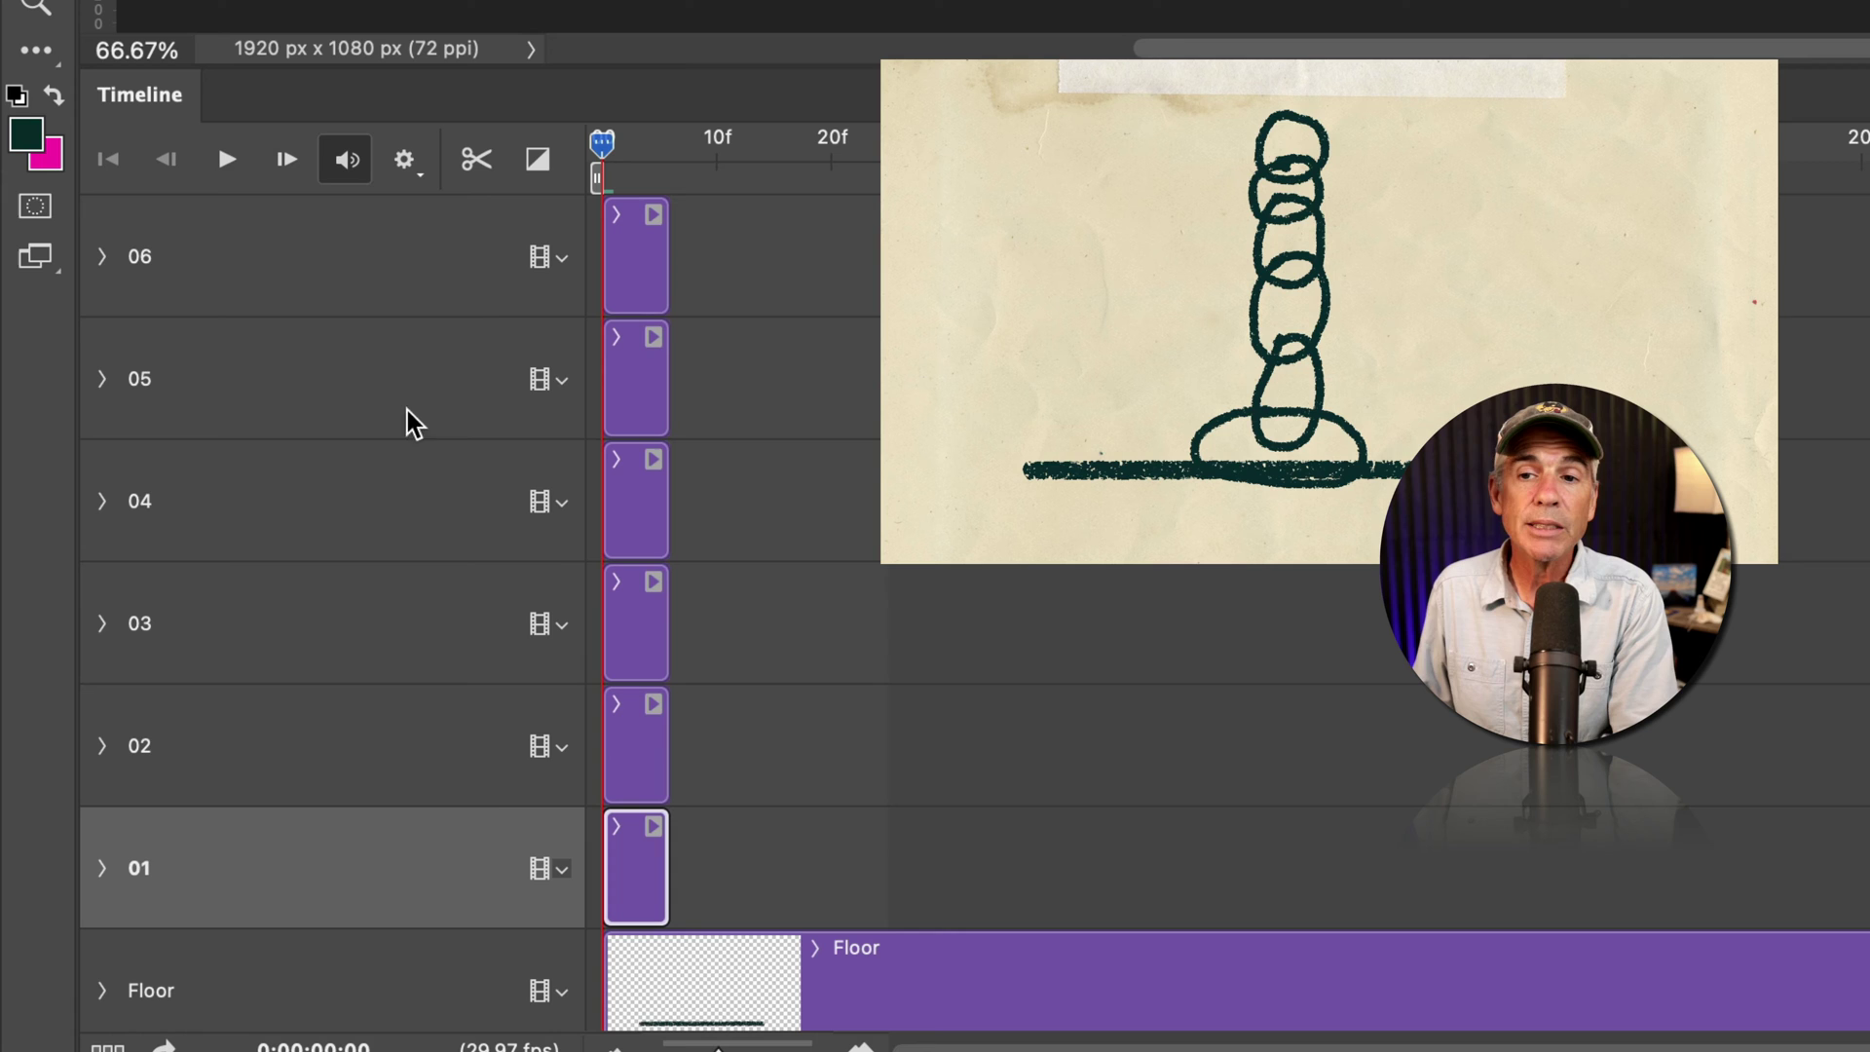
pyautogui.keyDown('shift'); pyautogui.click(390, 288); pyautogui.keyUp('shift')
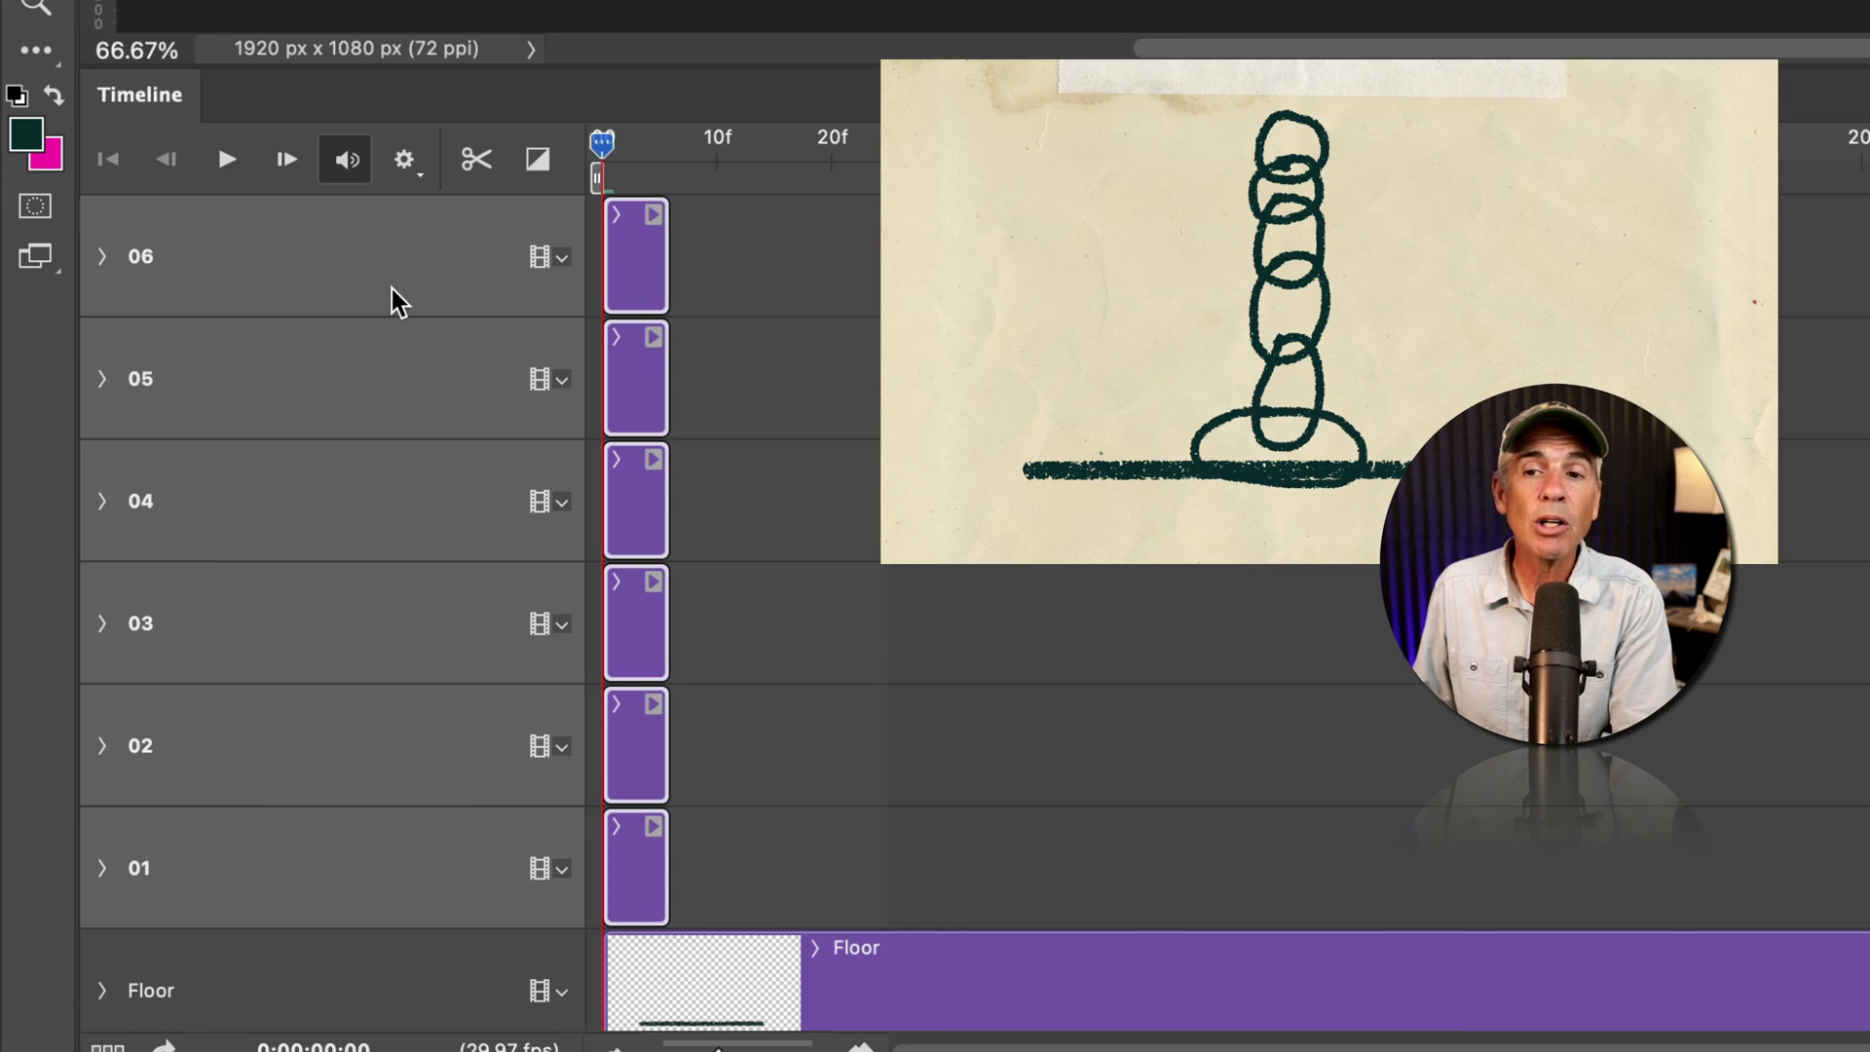
pyautogui.click(563, 626)
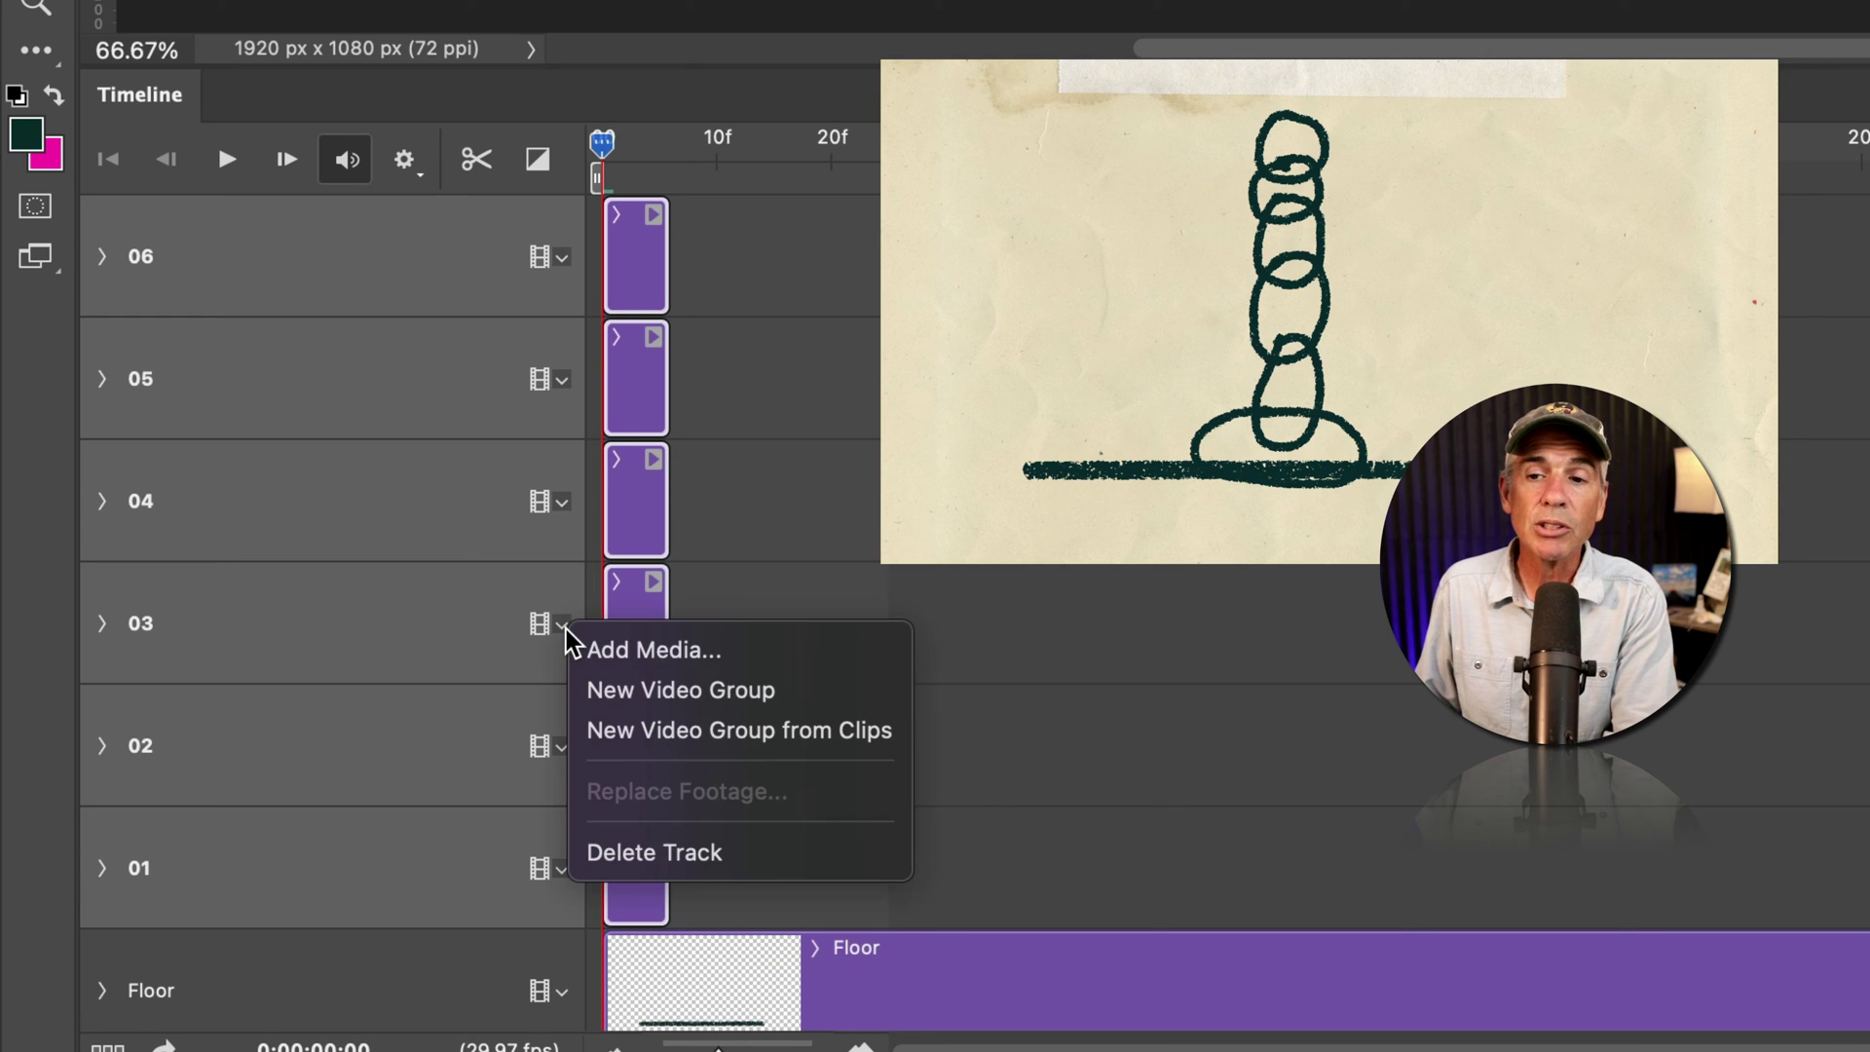
pyautogui.click(867, 760)
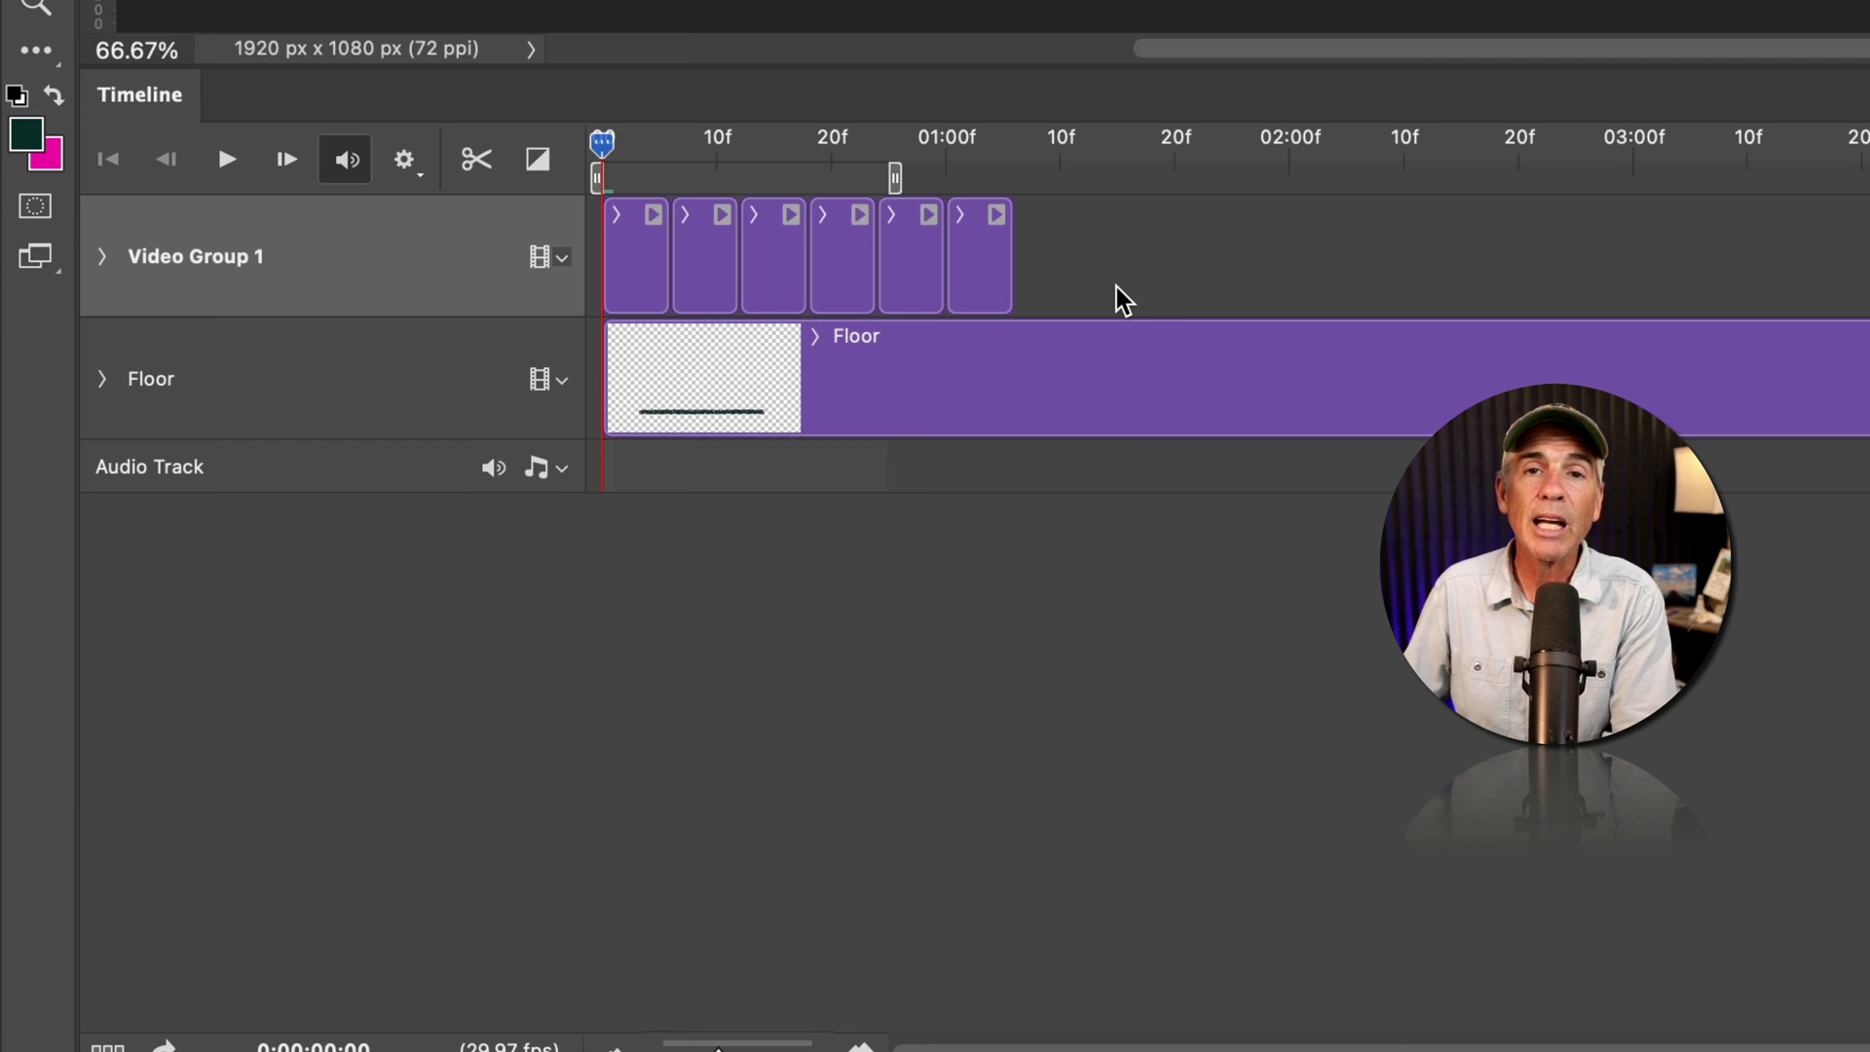
# Extend the work area end past 01:00f, play the animation, and select Video Group 1
pyautogui.moveTo(895, 177); pyautogui.dragTo(1012, 176)
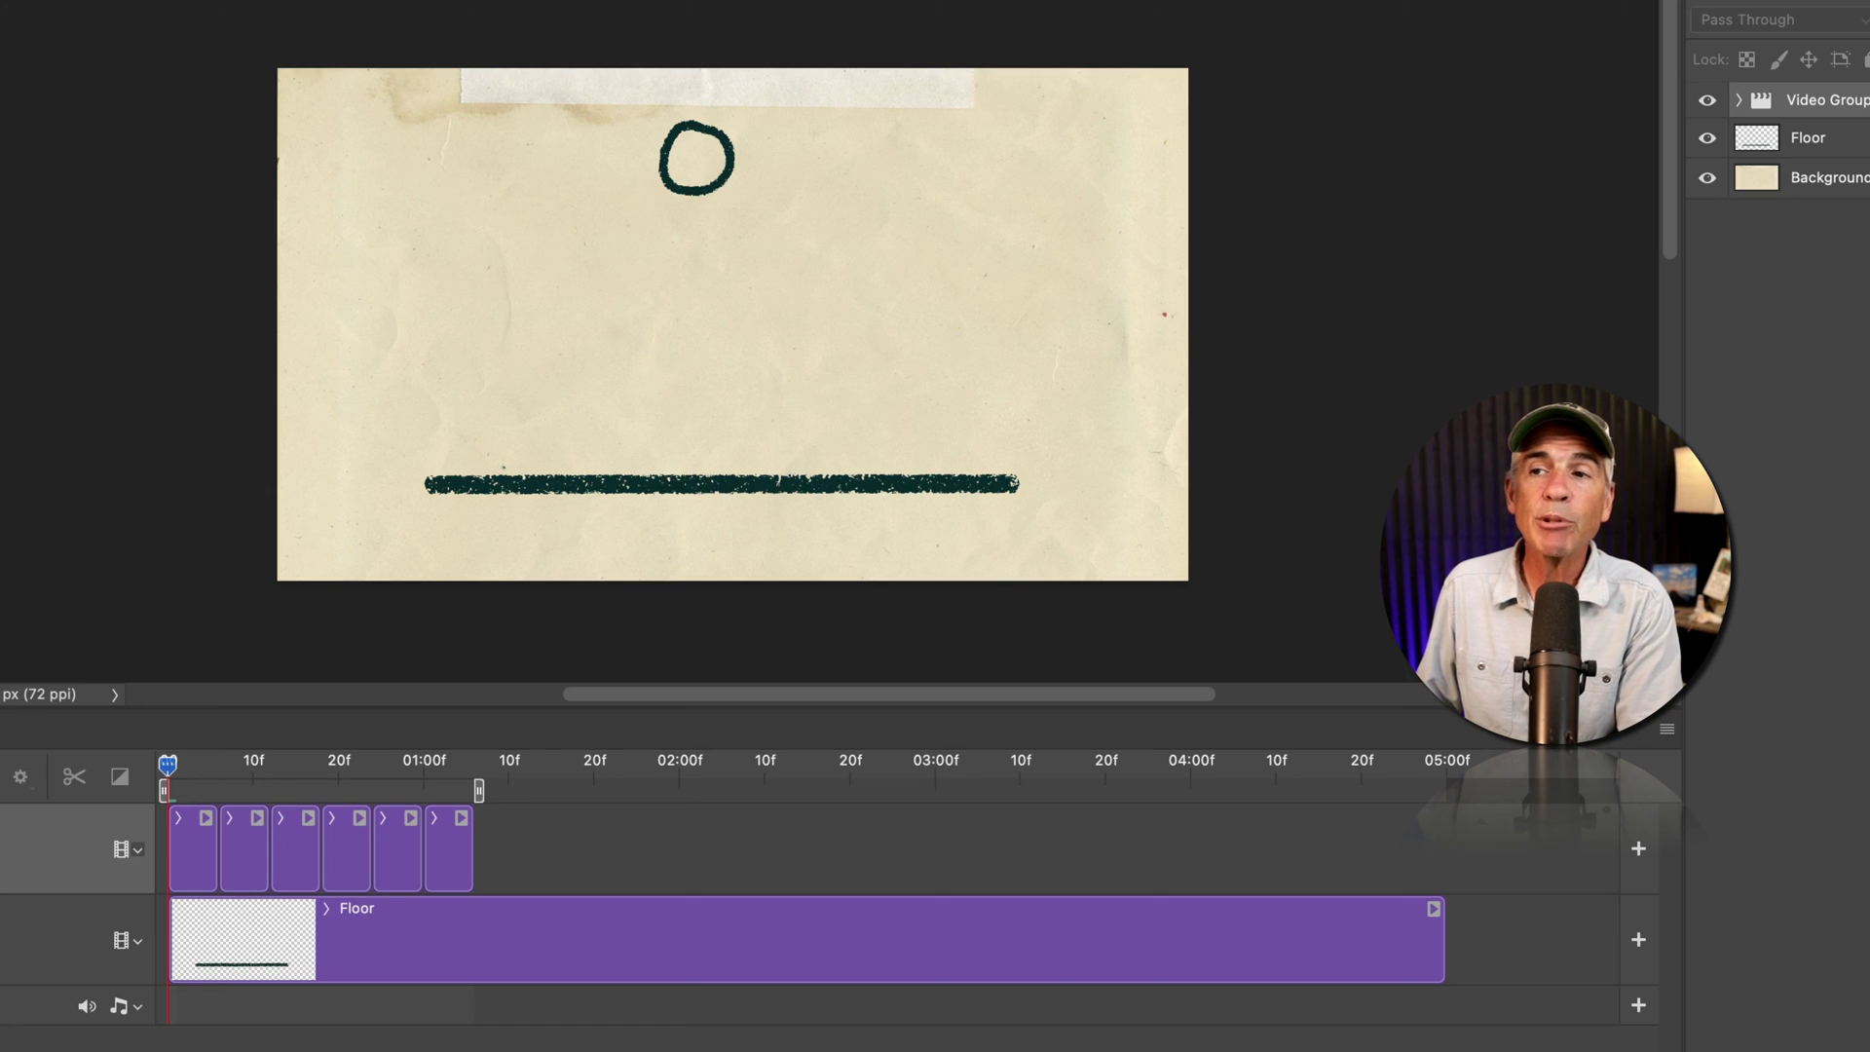
pyautogui.press('space')
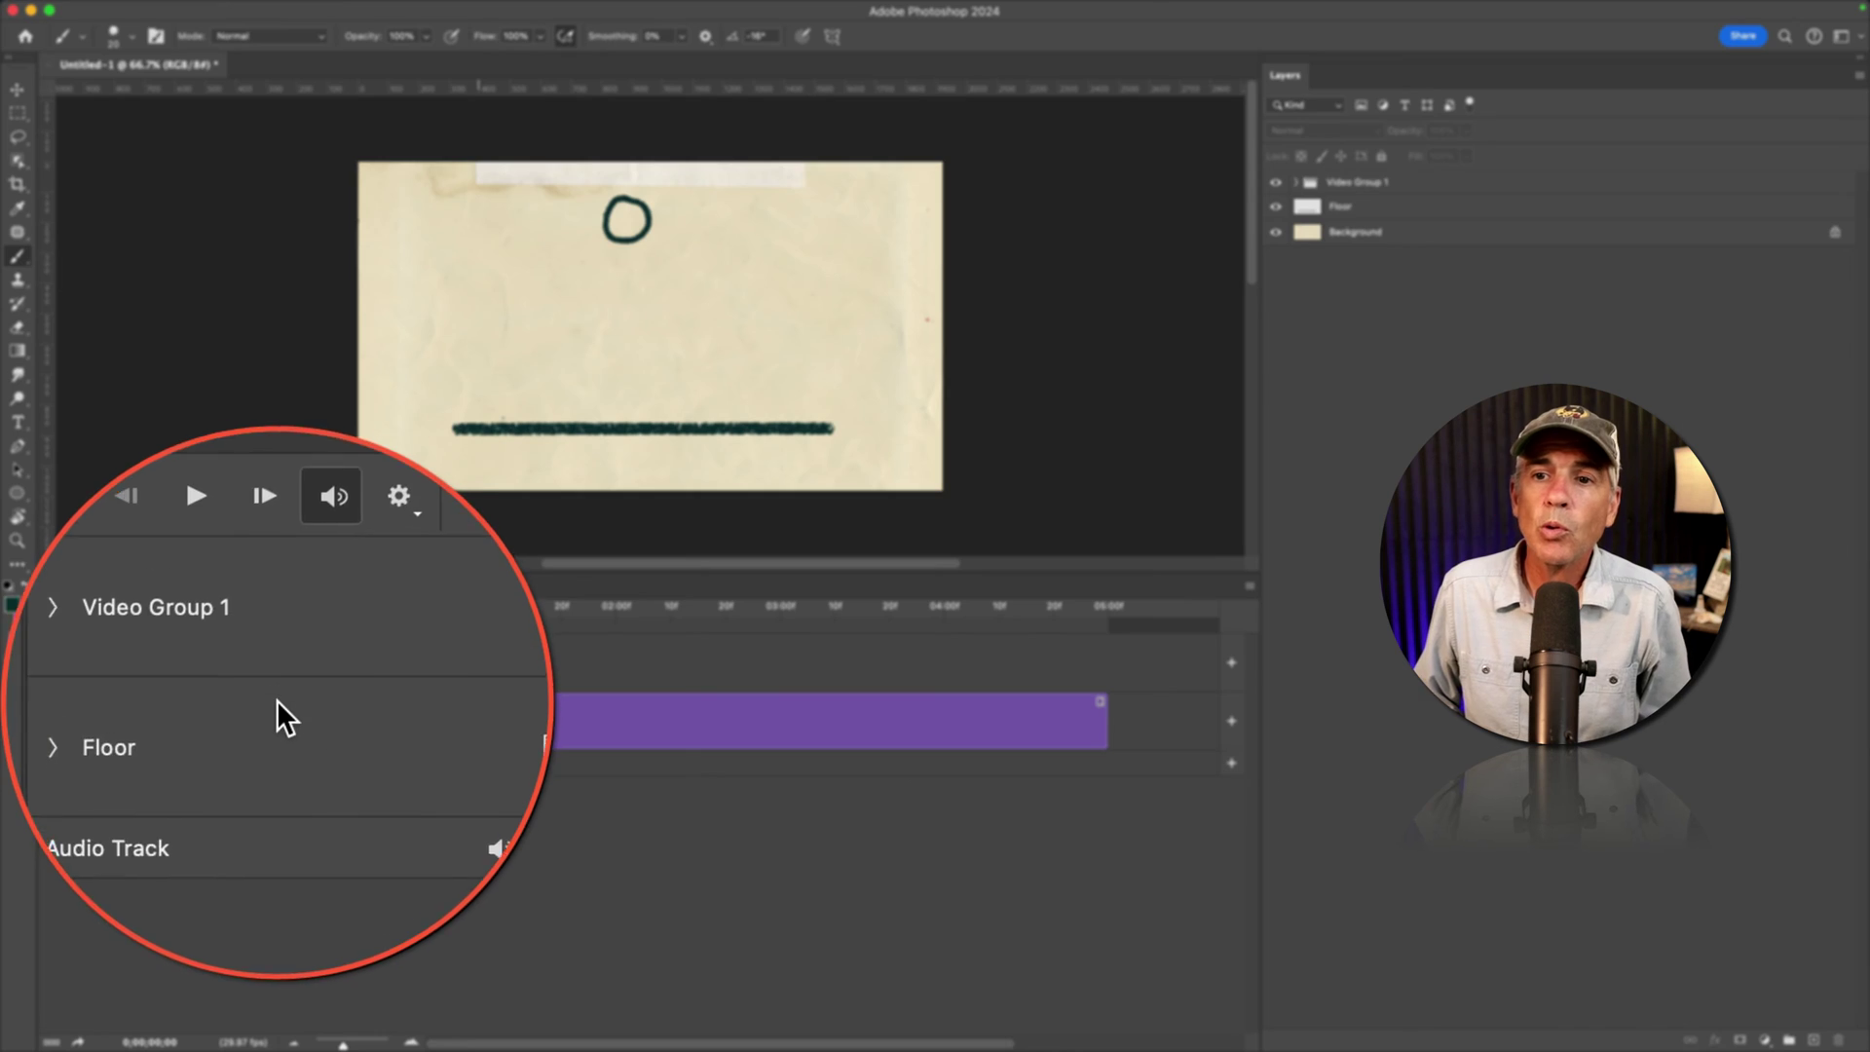
pyautogui.click(277, 660)
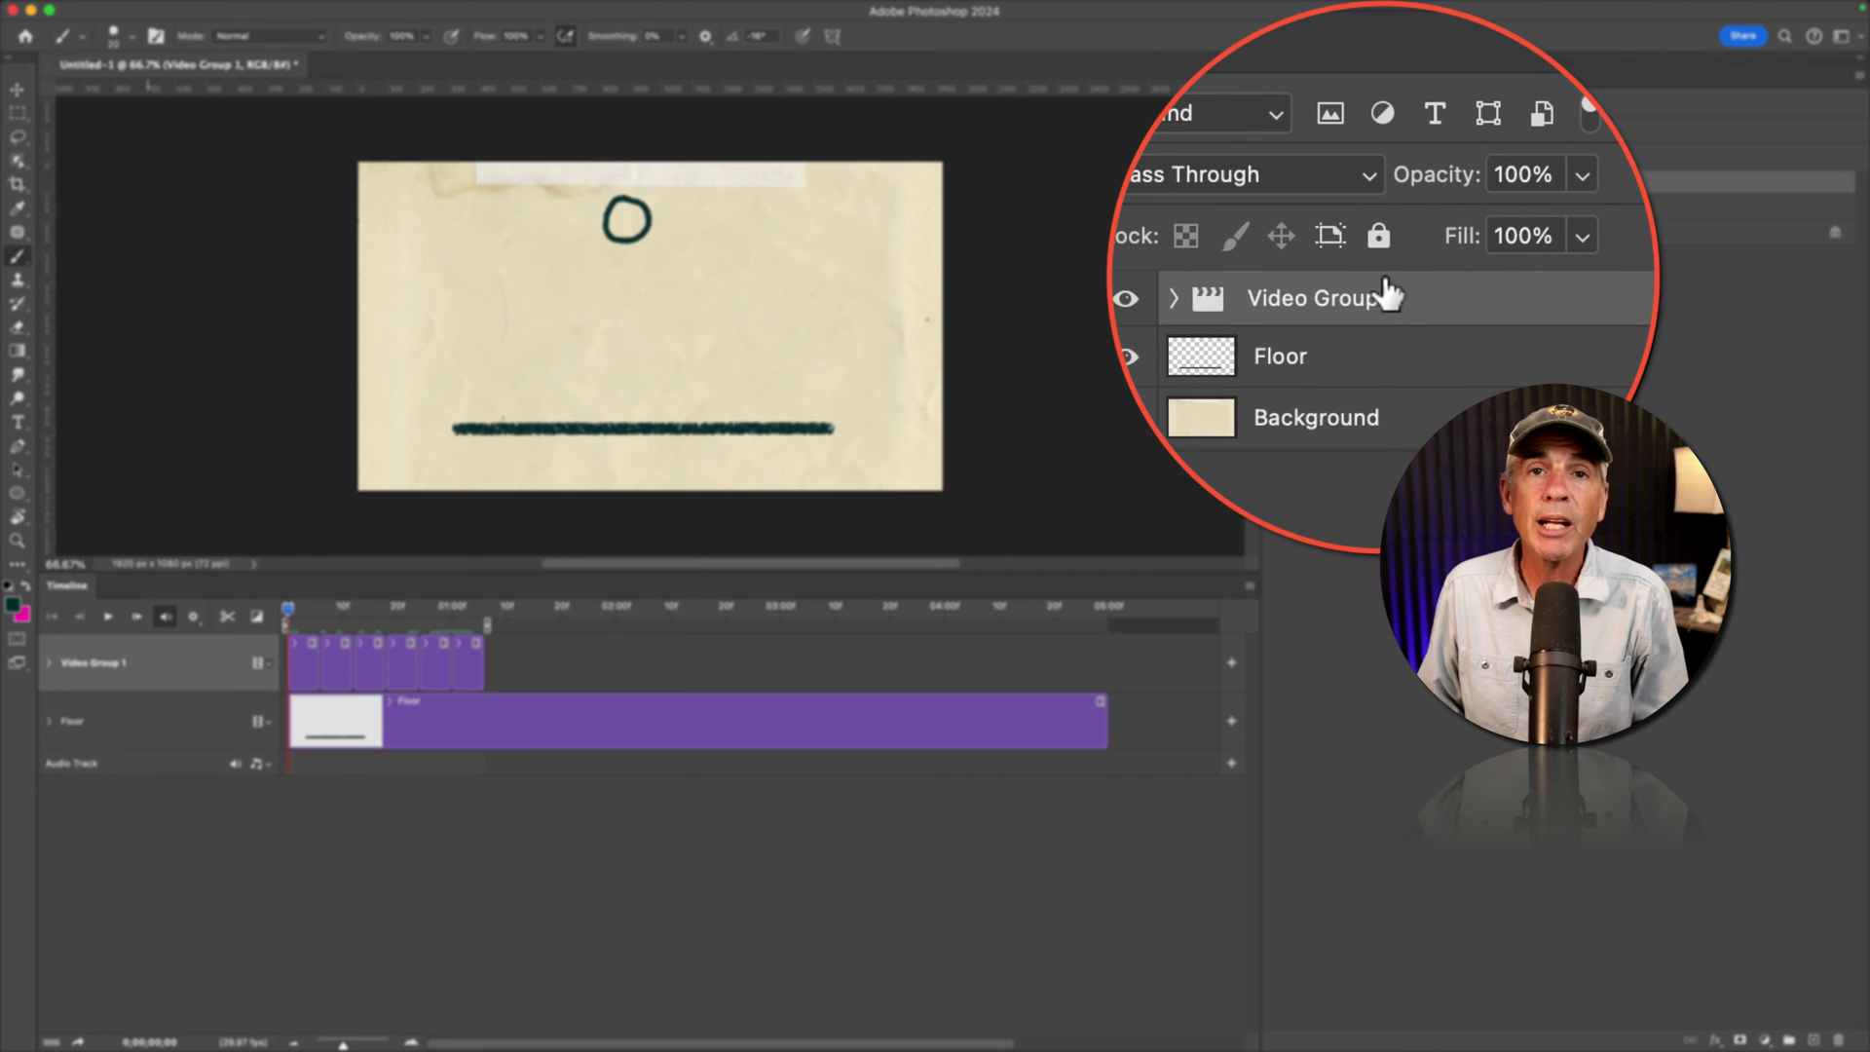
# Expand Video Group 1 and click through frame layers 01 to 05
pyautogui.click(1295, 291)
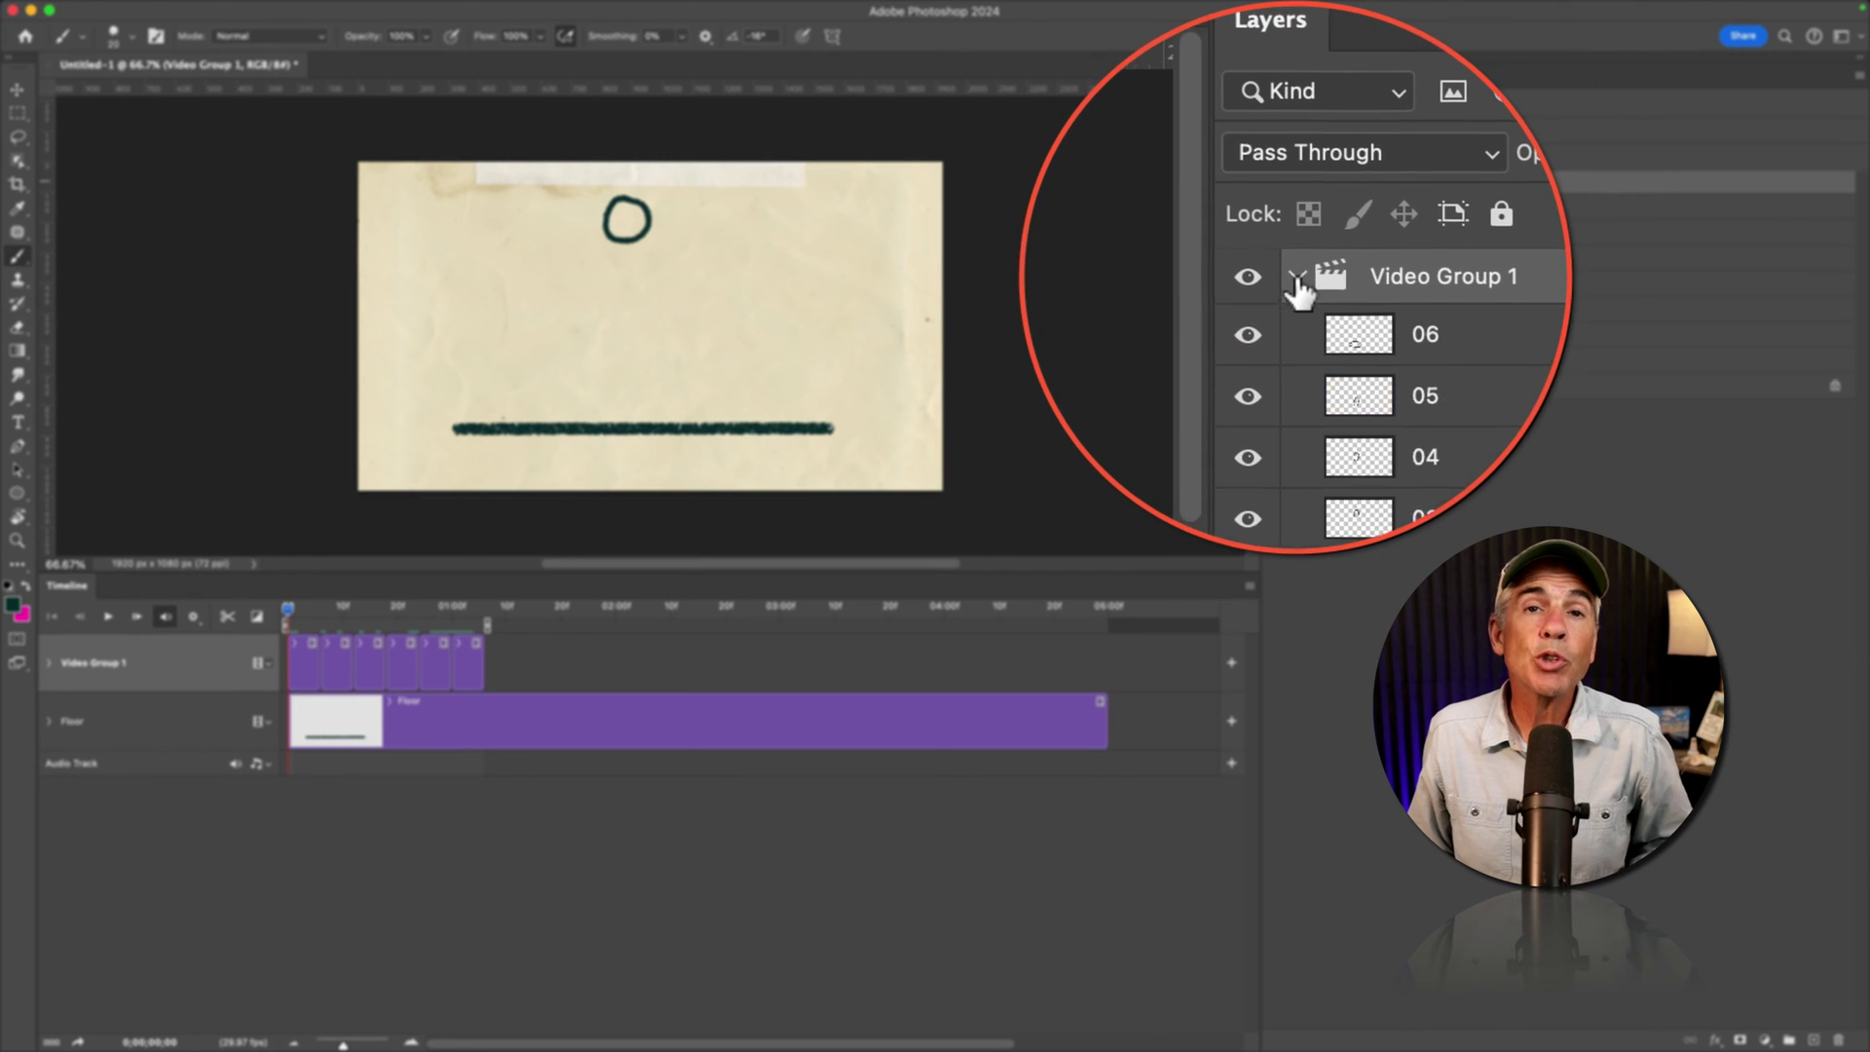
pyautogui.click(1373, 336)
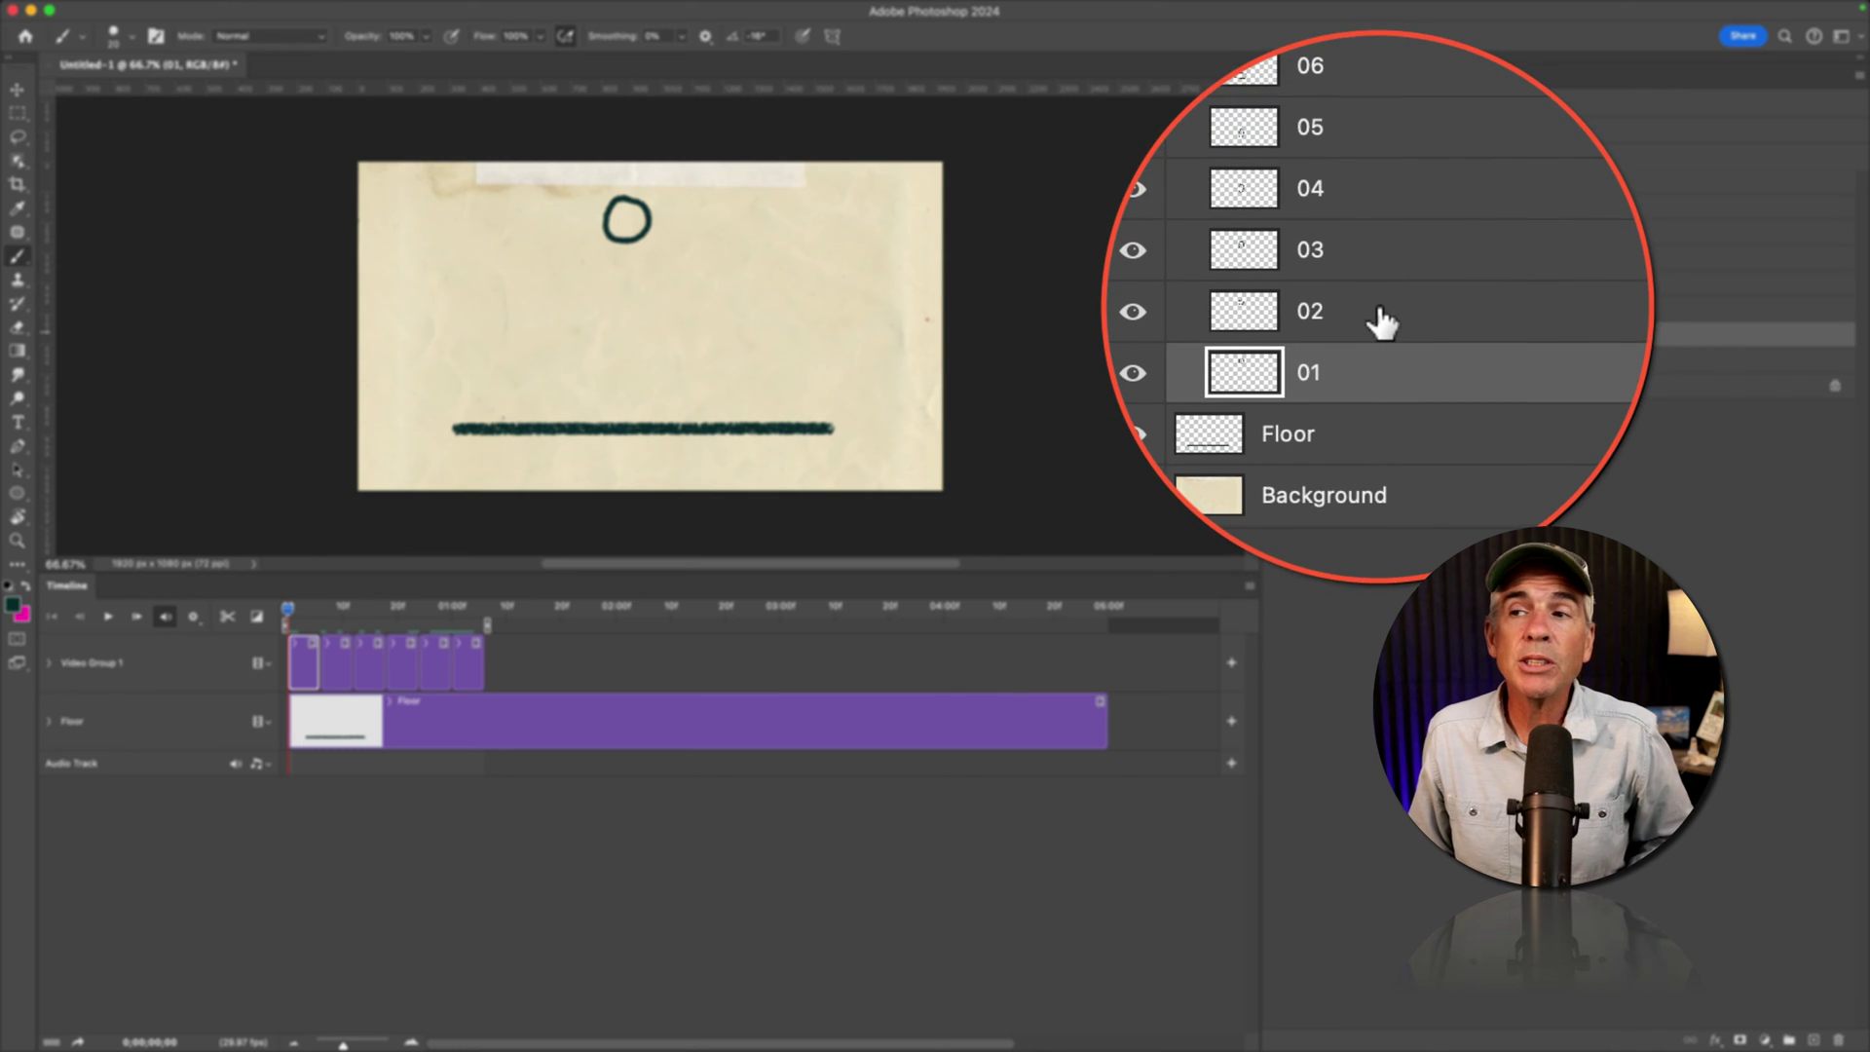
pyautogui.click(1381, 317)
pyautogui.click(1377, 292)
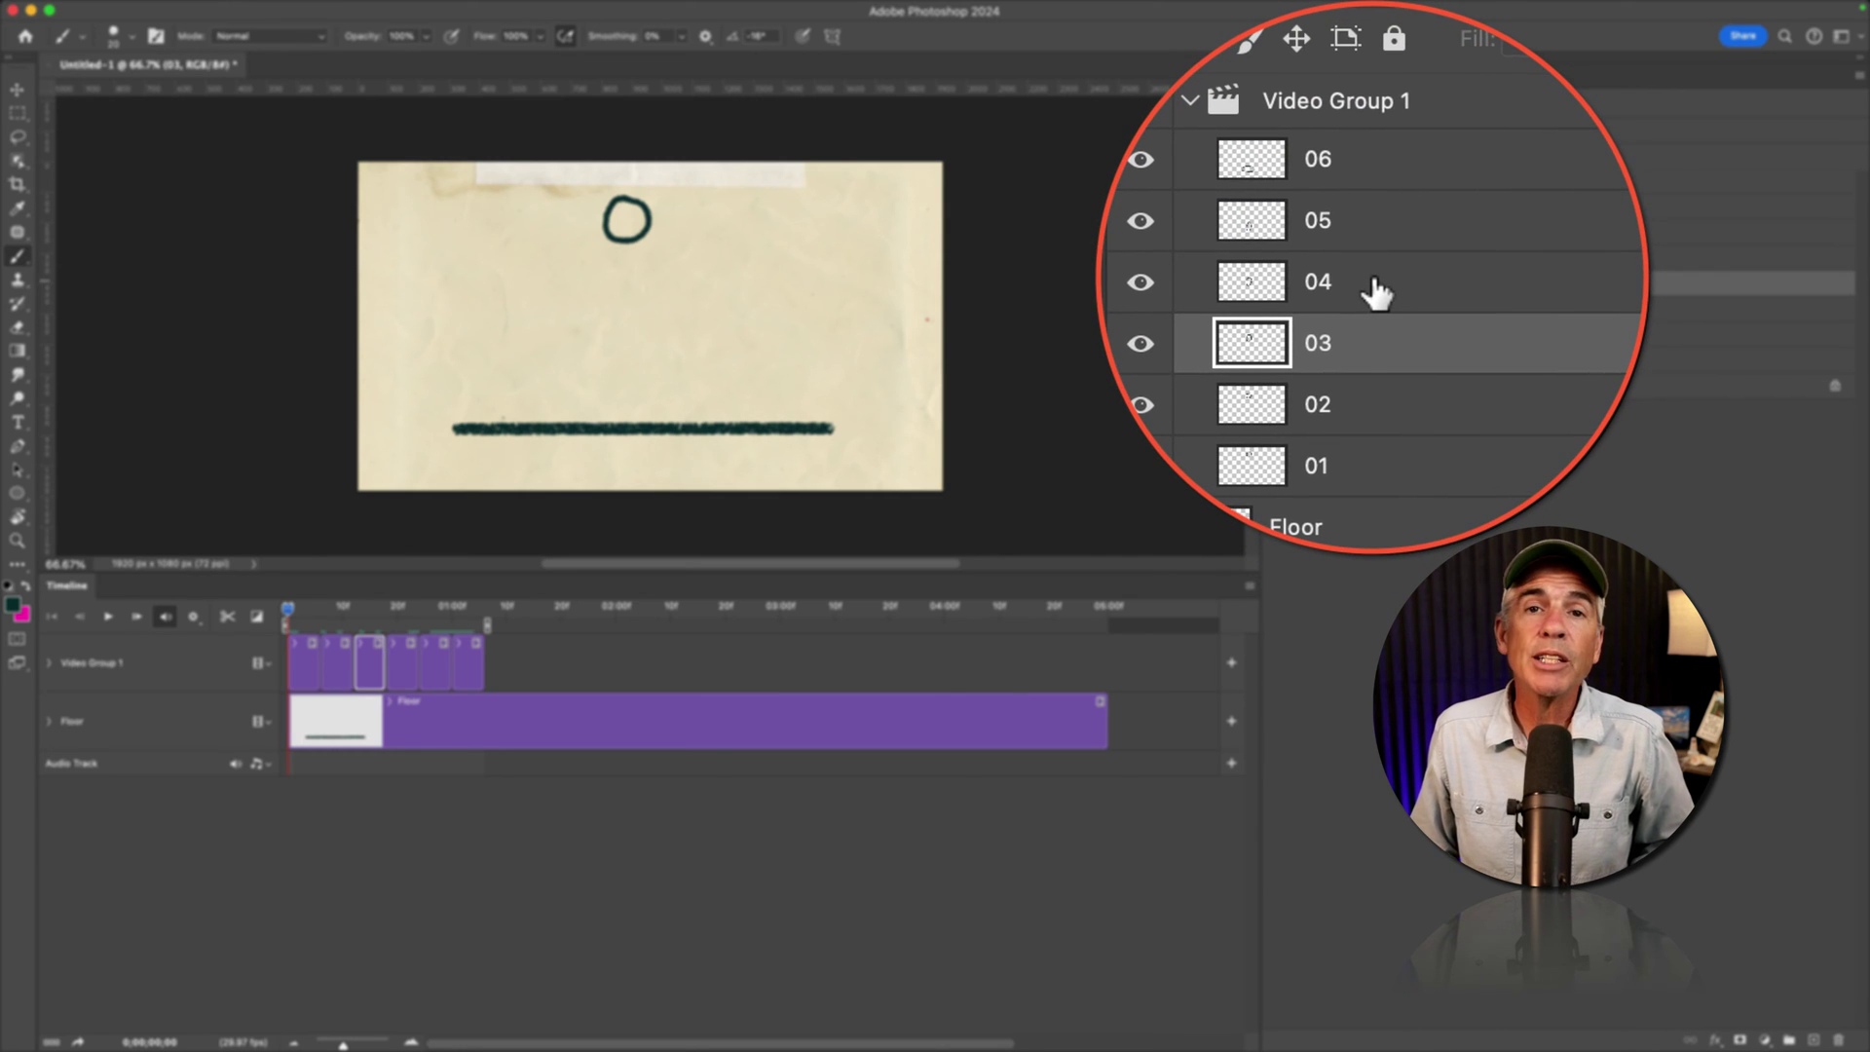
pyautogui.click(1368, 259)
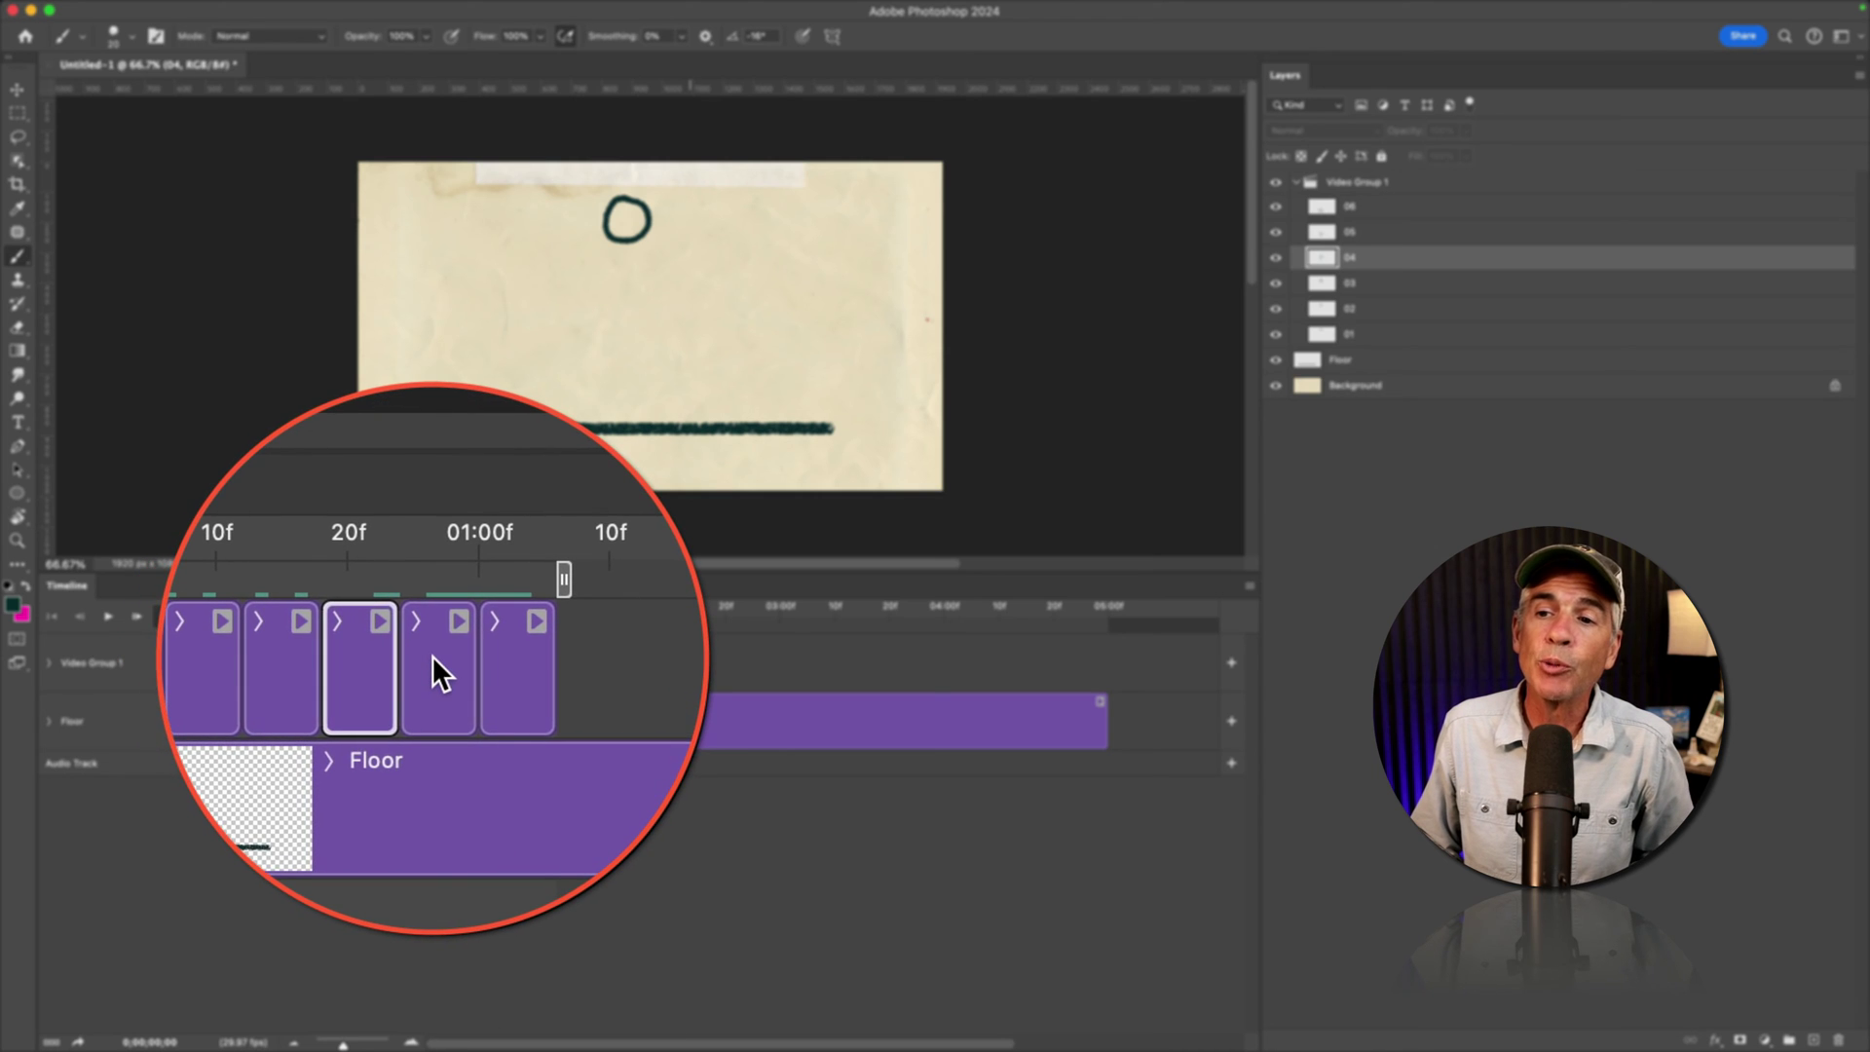
pyautogui.click(431, 656)
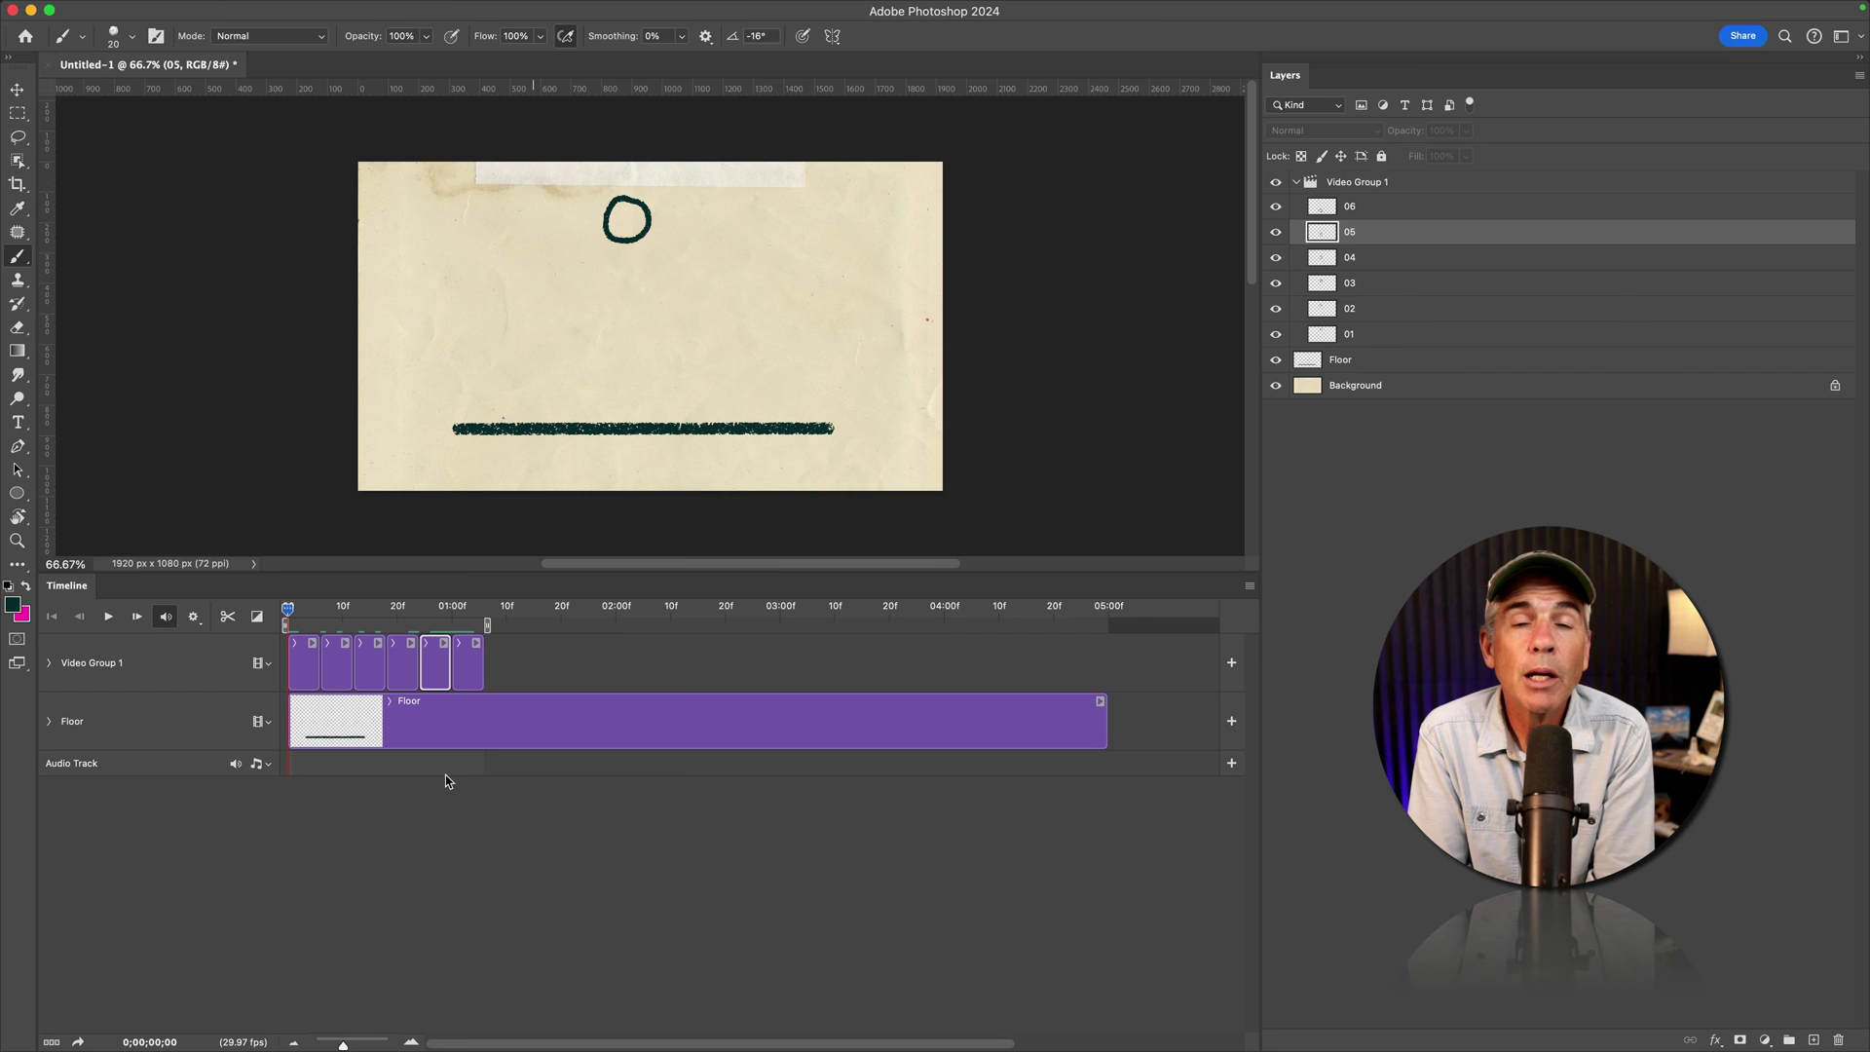
# Play the animation, then ungroup Video Group 1 into separate frame tracks with Cmd+Shift+G
pyautogui.press('space')
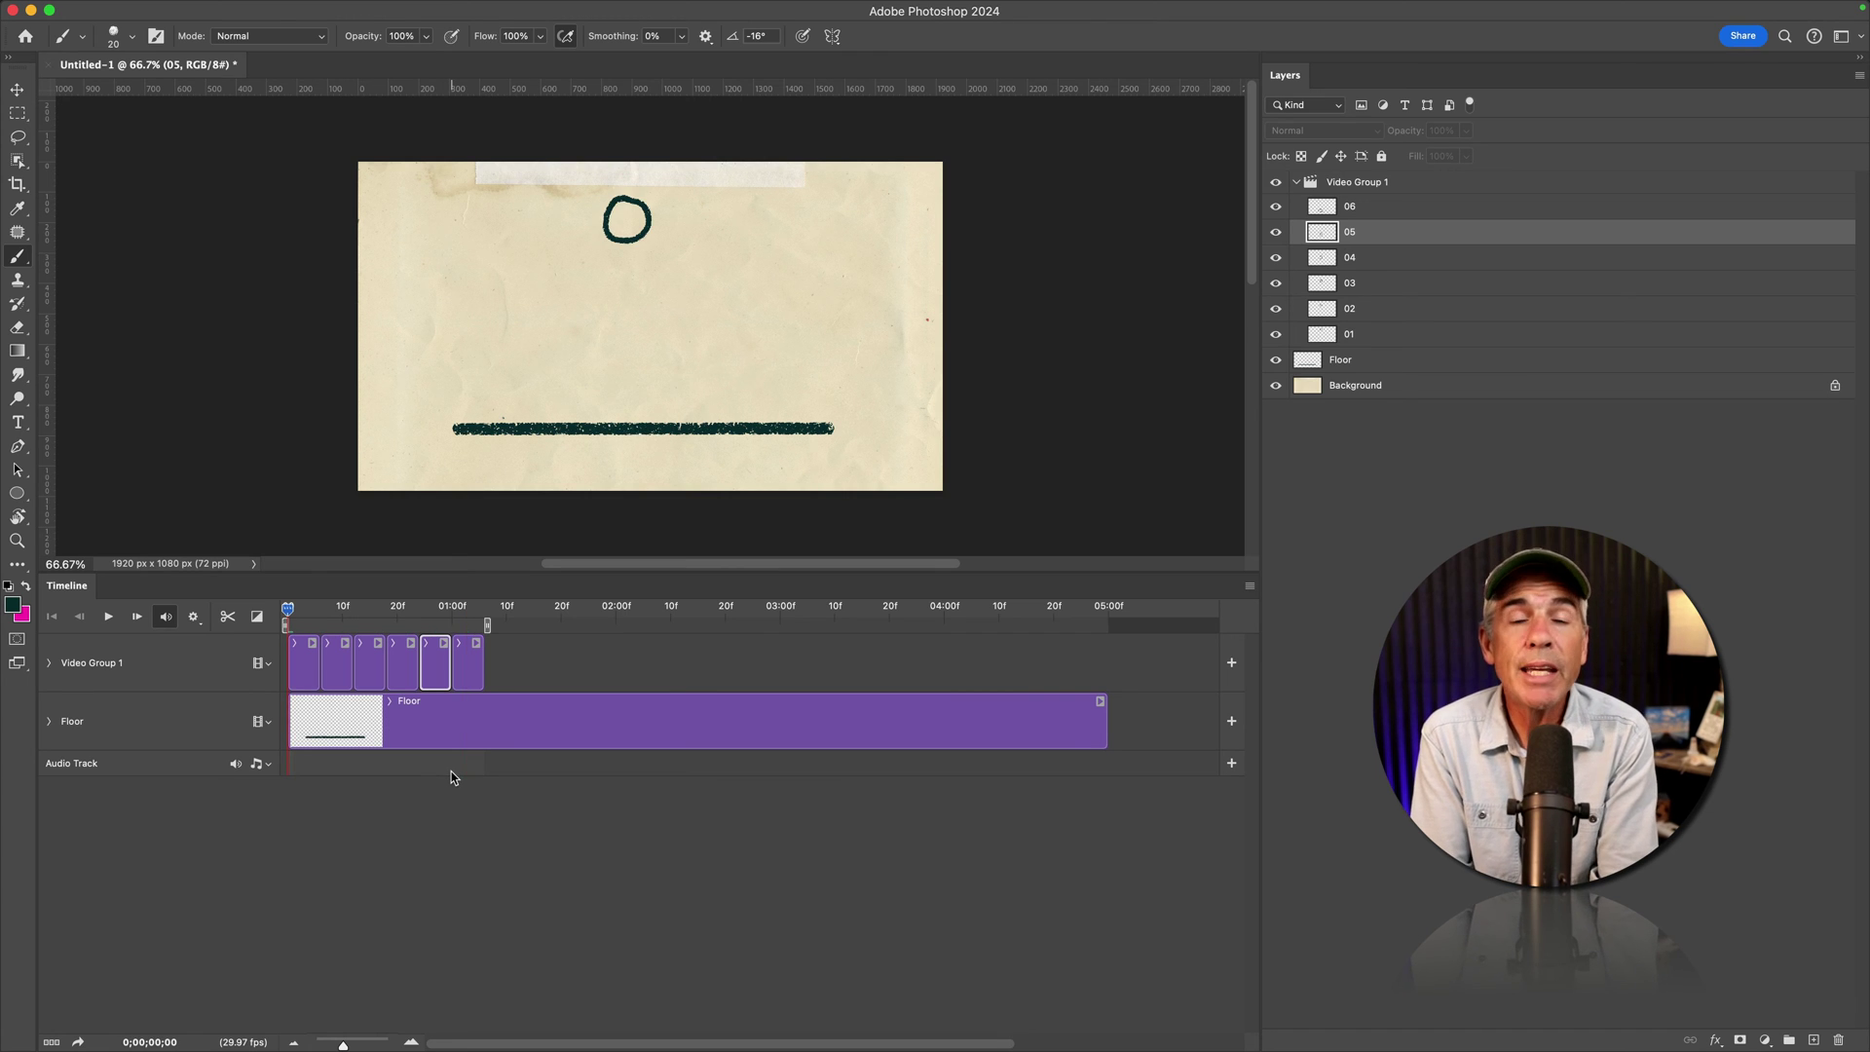
pyautogui.press('super+shift+g')
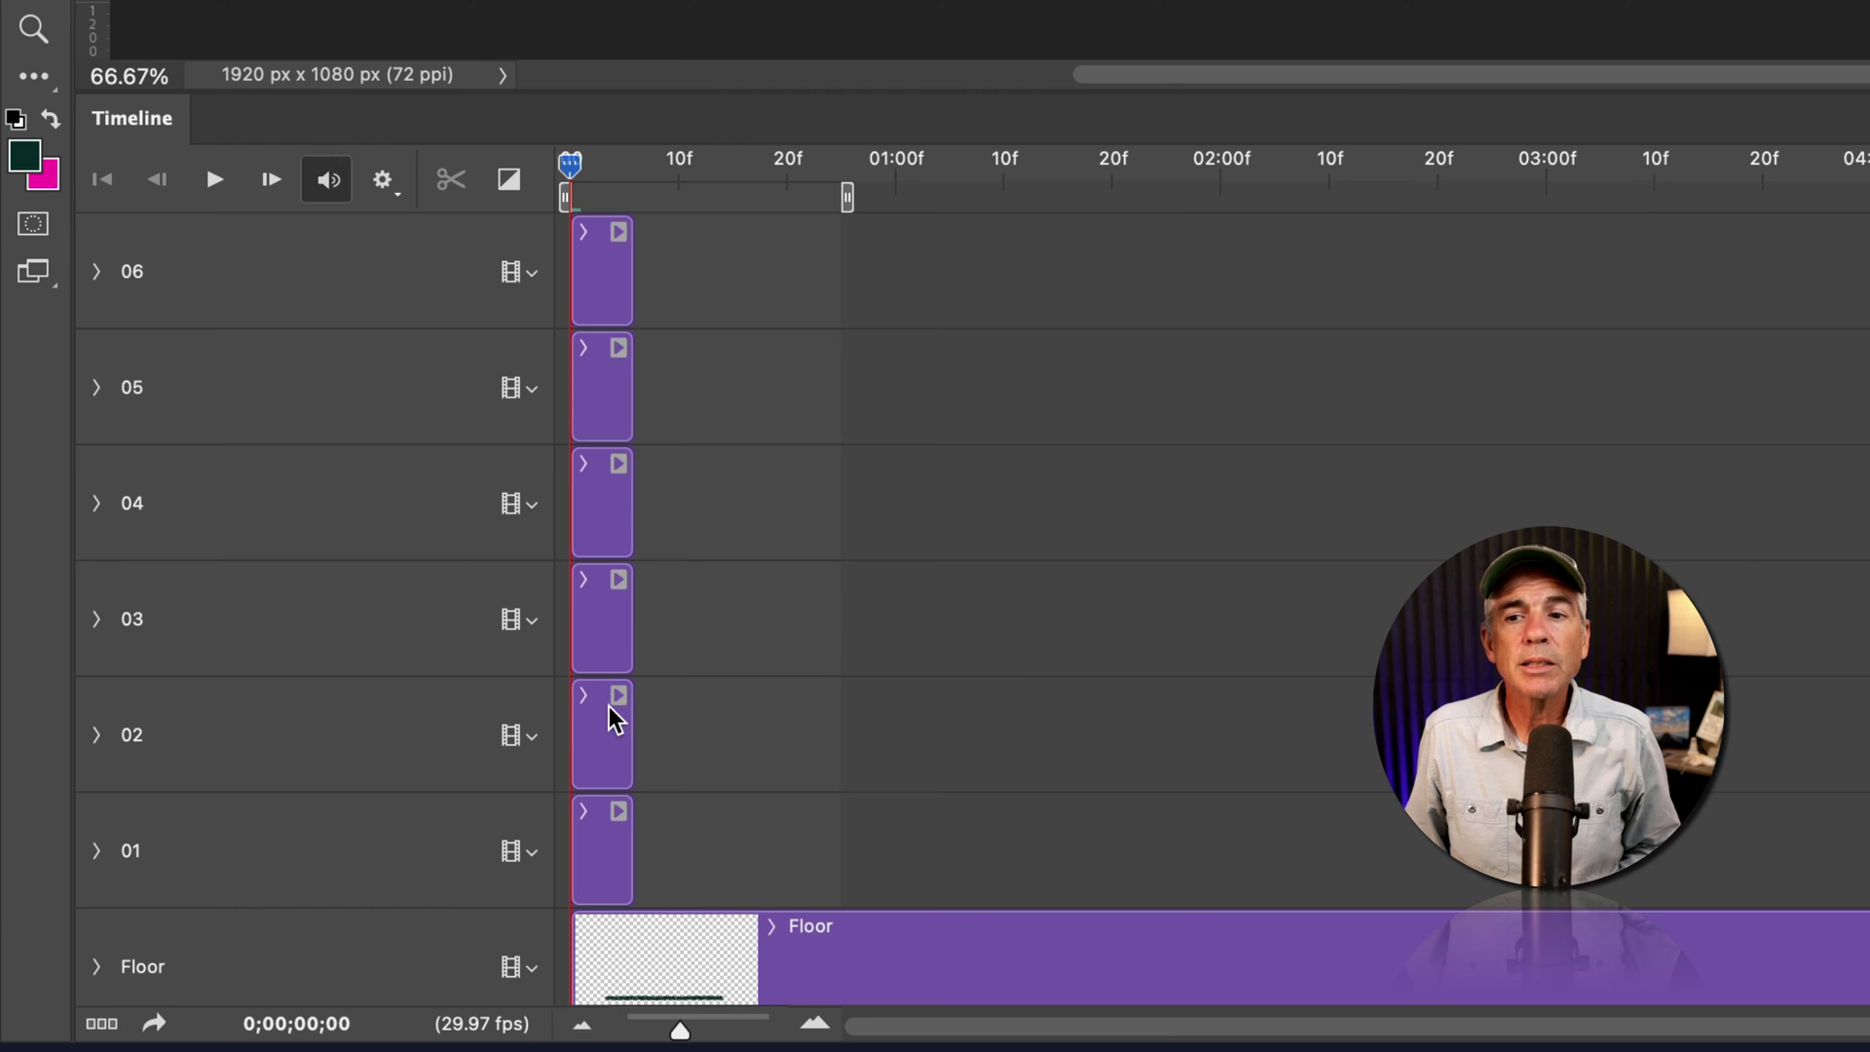
pyautogui.click(308, 892)
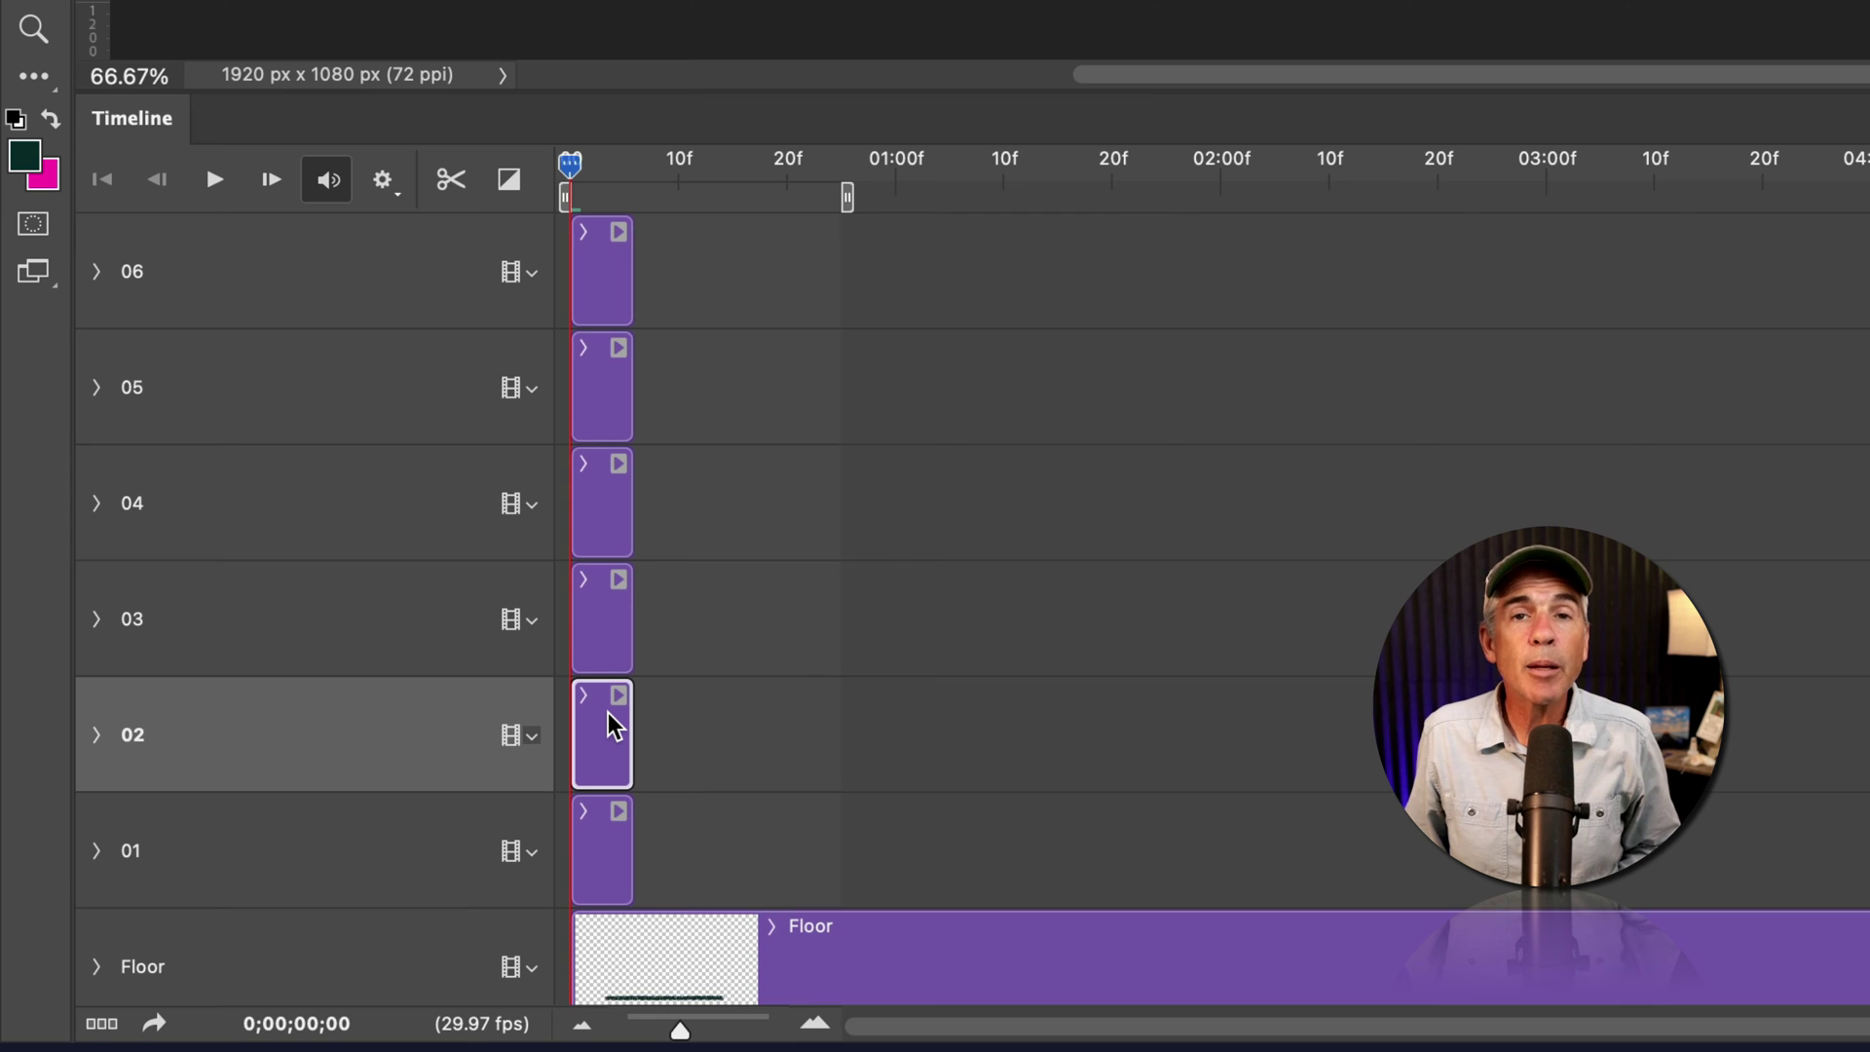
# Drag frame clips 02 through 06 along the tracks into sequence after frame 01
pyautogui.moveTo(623, 721); pyautogui.dragTo(671, 837)
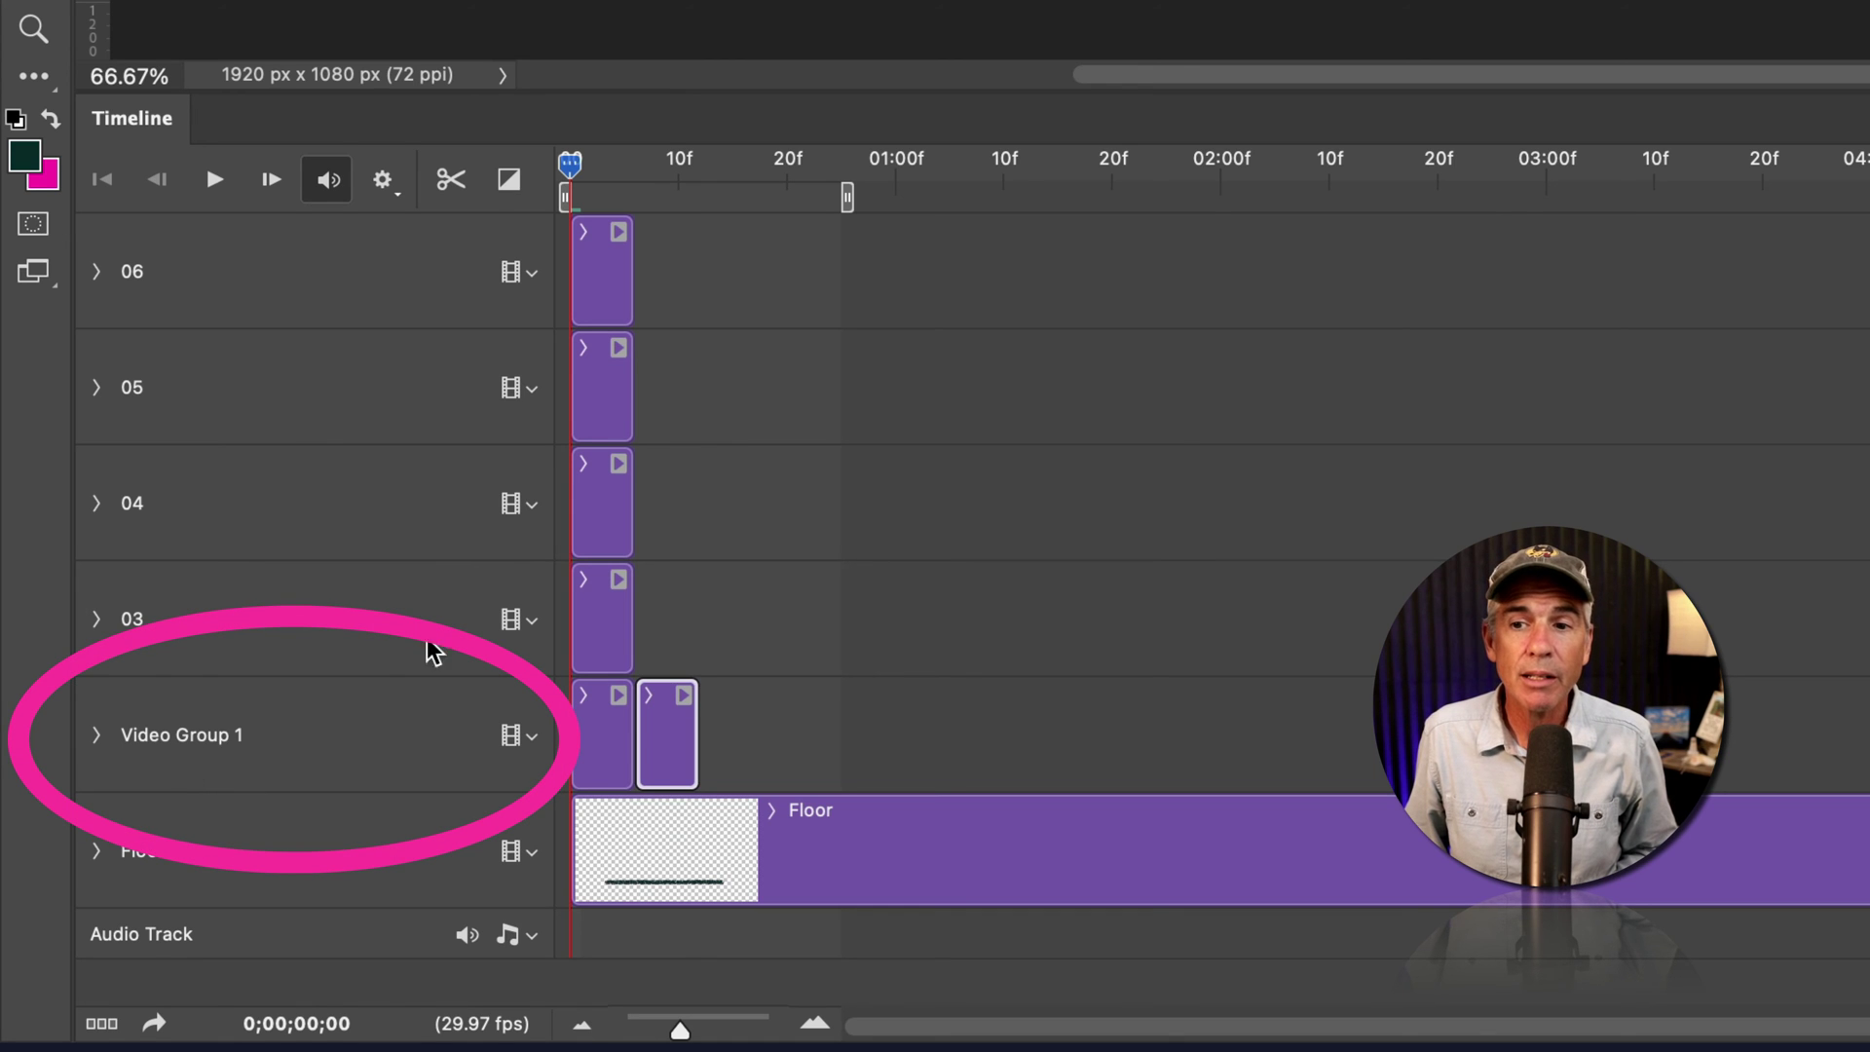
pyautogui.moveTo(596, 603); pyautogui.dragTo(754, 742)
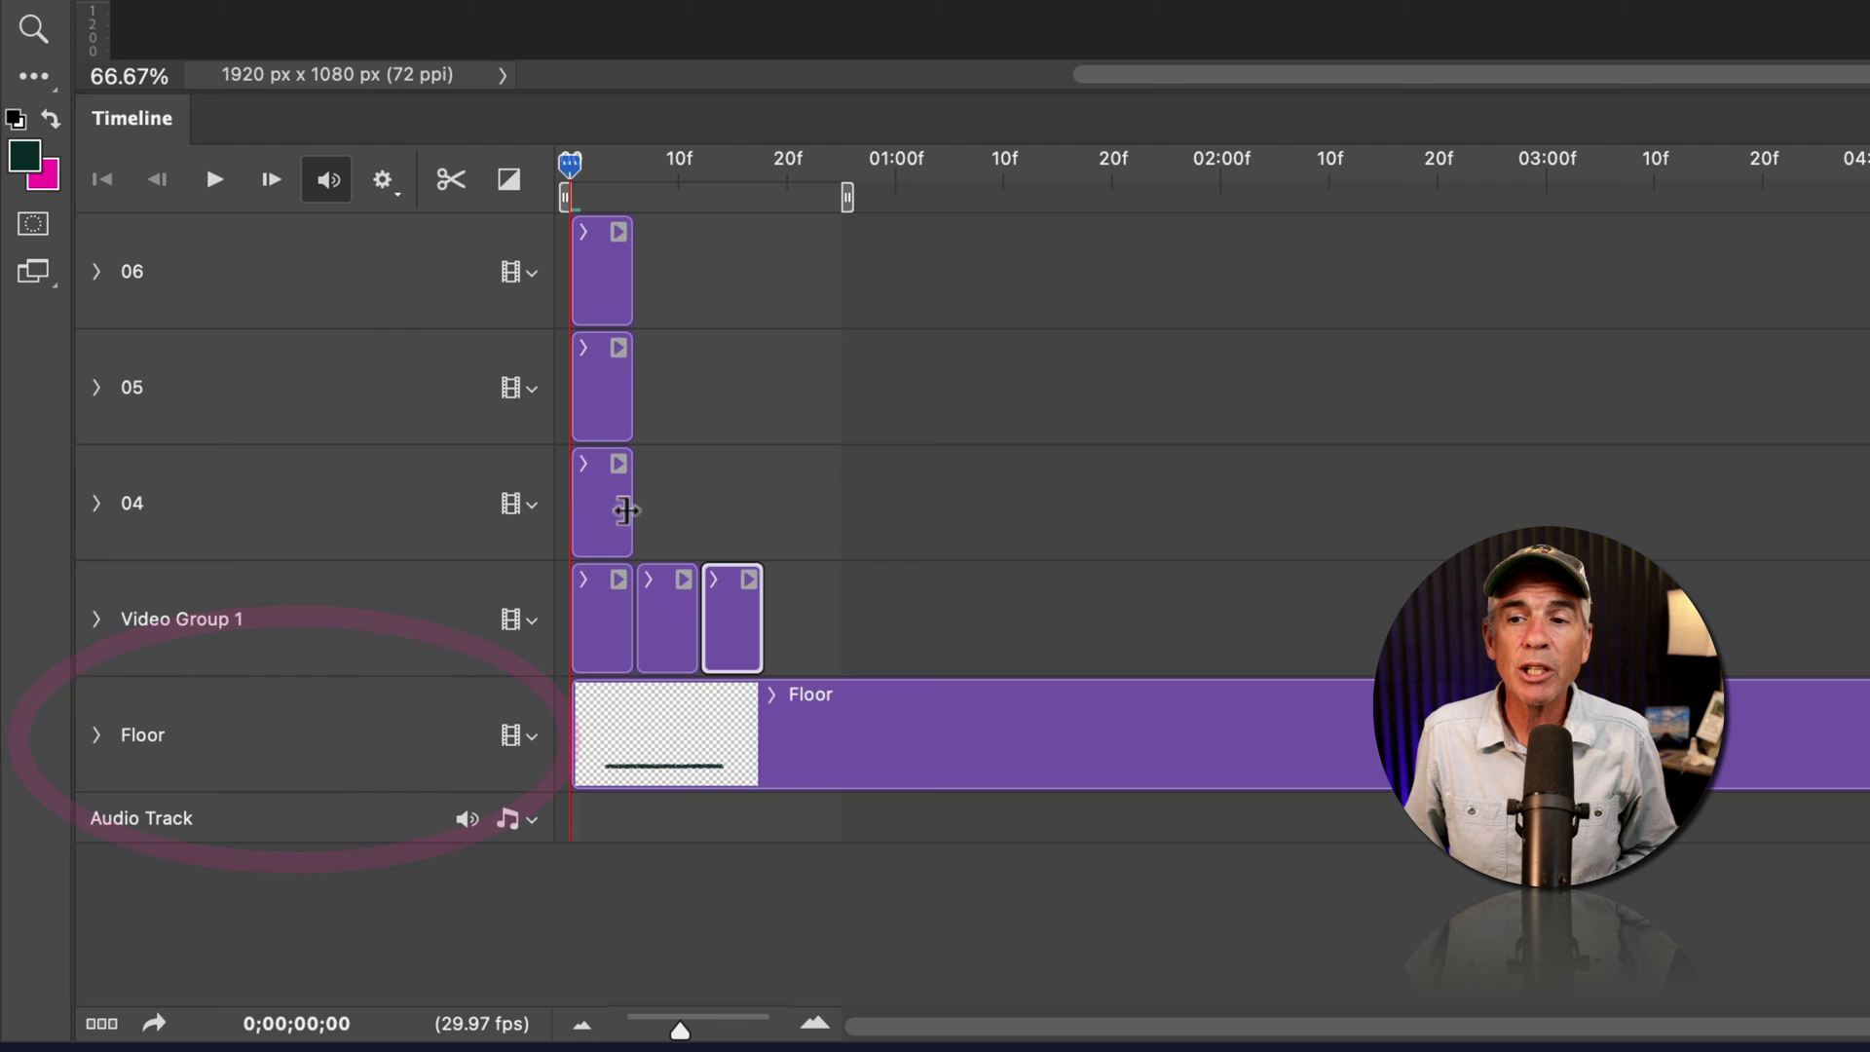
pyautogui.moveTo(614, 508); pyautogui.dragTo(766, 609)
pyautogui.moveTo(614, 388); pyautogui.dragTo(872, 594)
pyautogui.moveTo(643, 297); pyautogui.dragTo(925, 389)
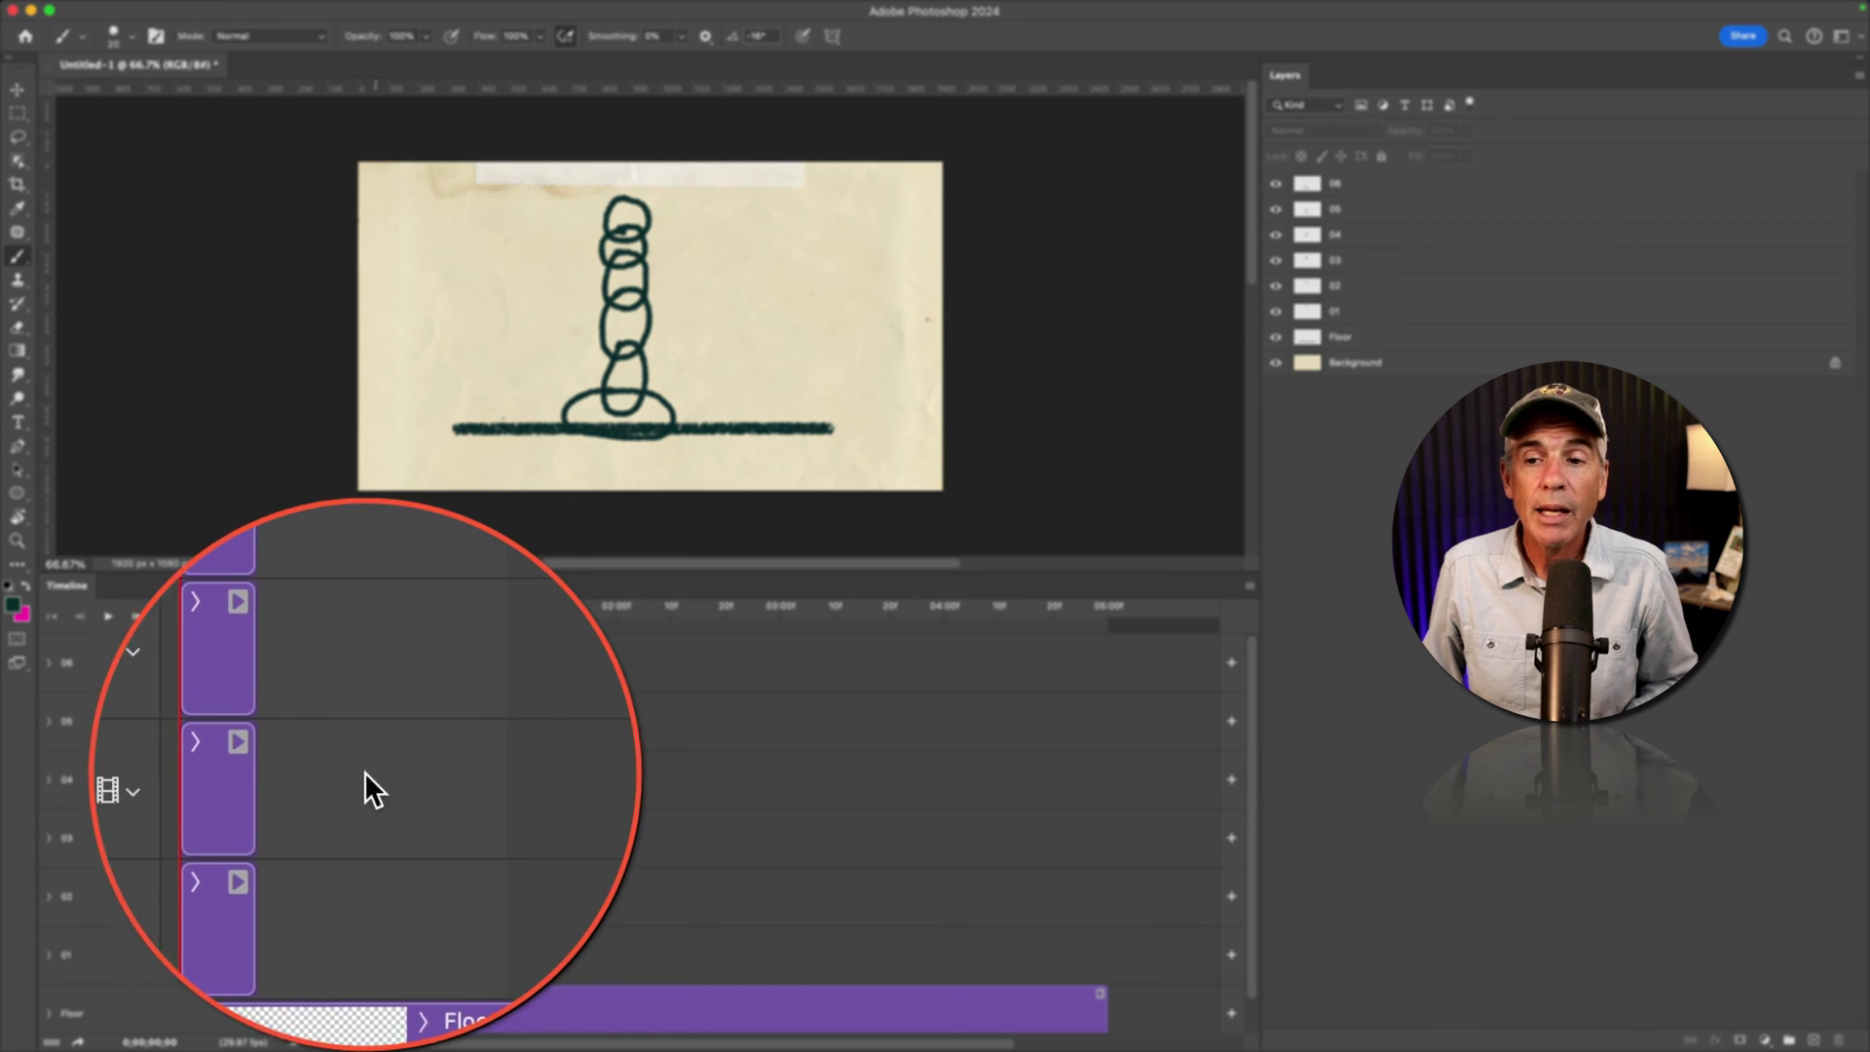
# Move frame 02's clip between tracks and back to the start of the timeline
pyautogui.moveTo(300, 771); pyautogui.dragTo(343, 820)
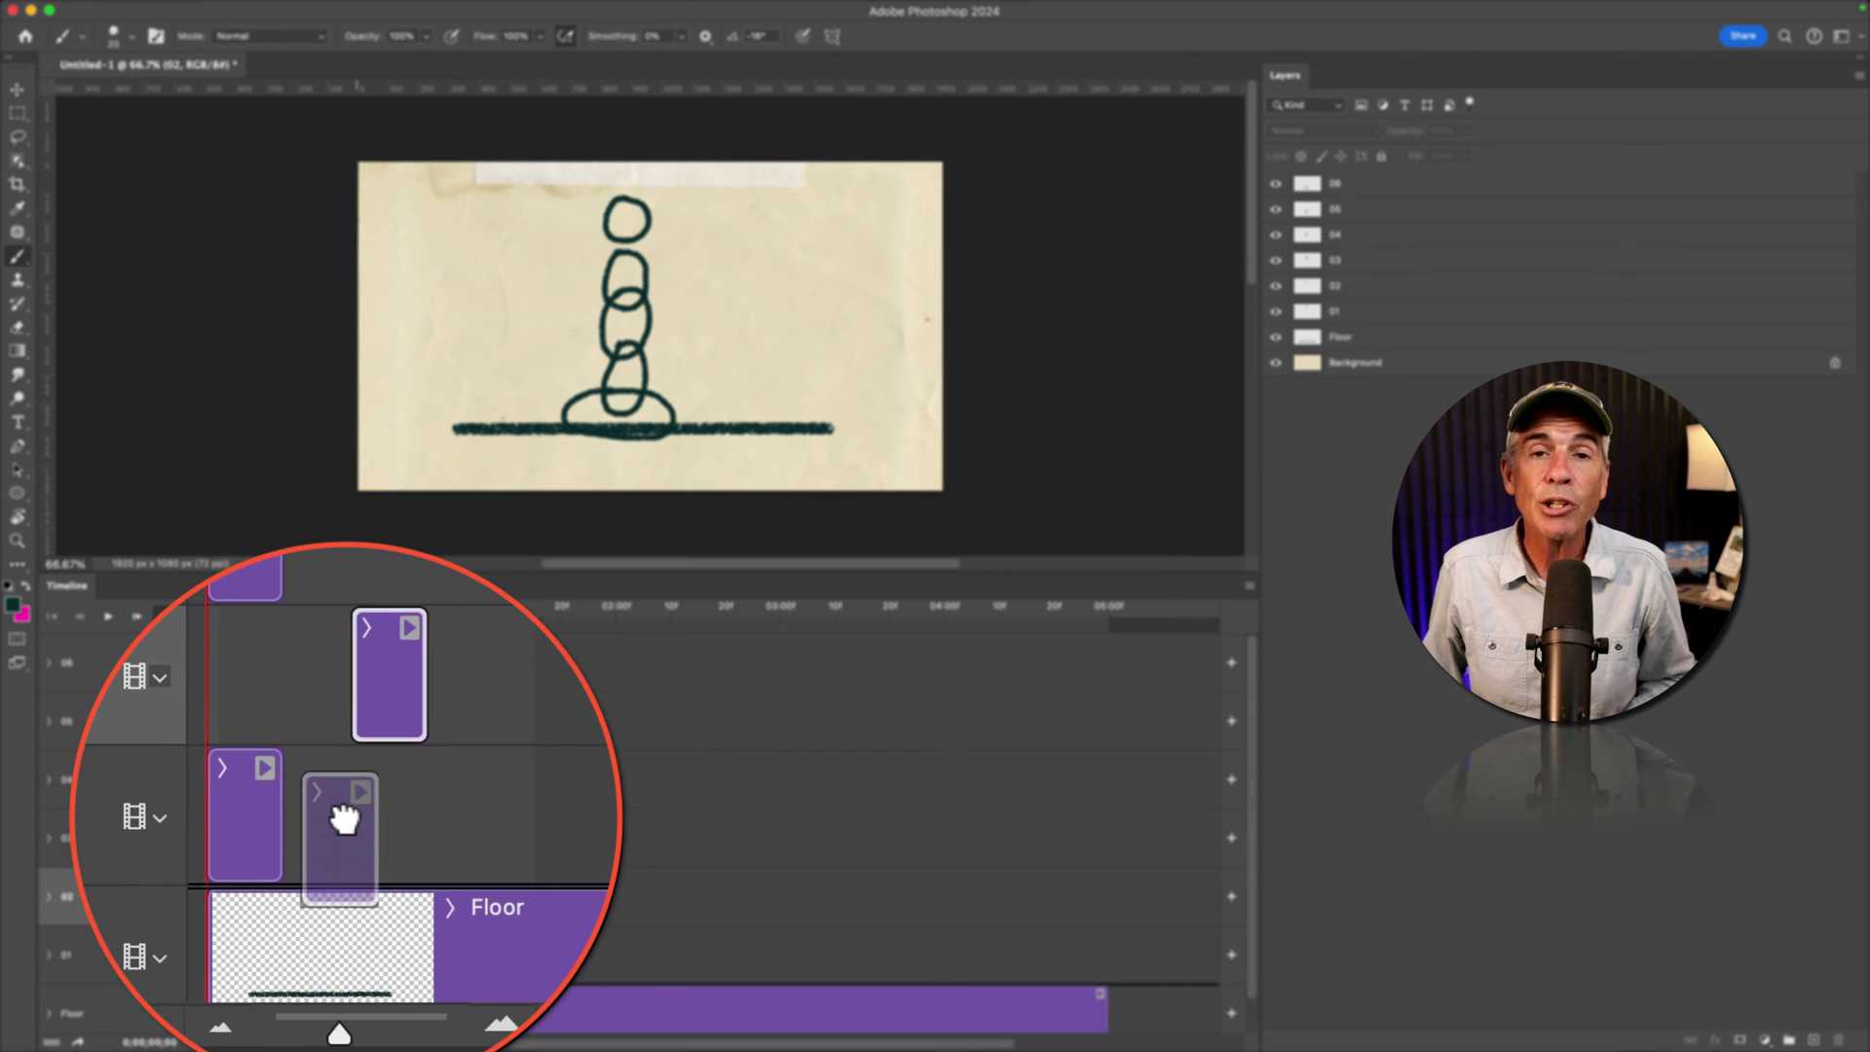
pyautogui.moveTo(344, 820); pyautogui.dragTo(341, 686)
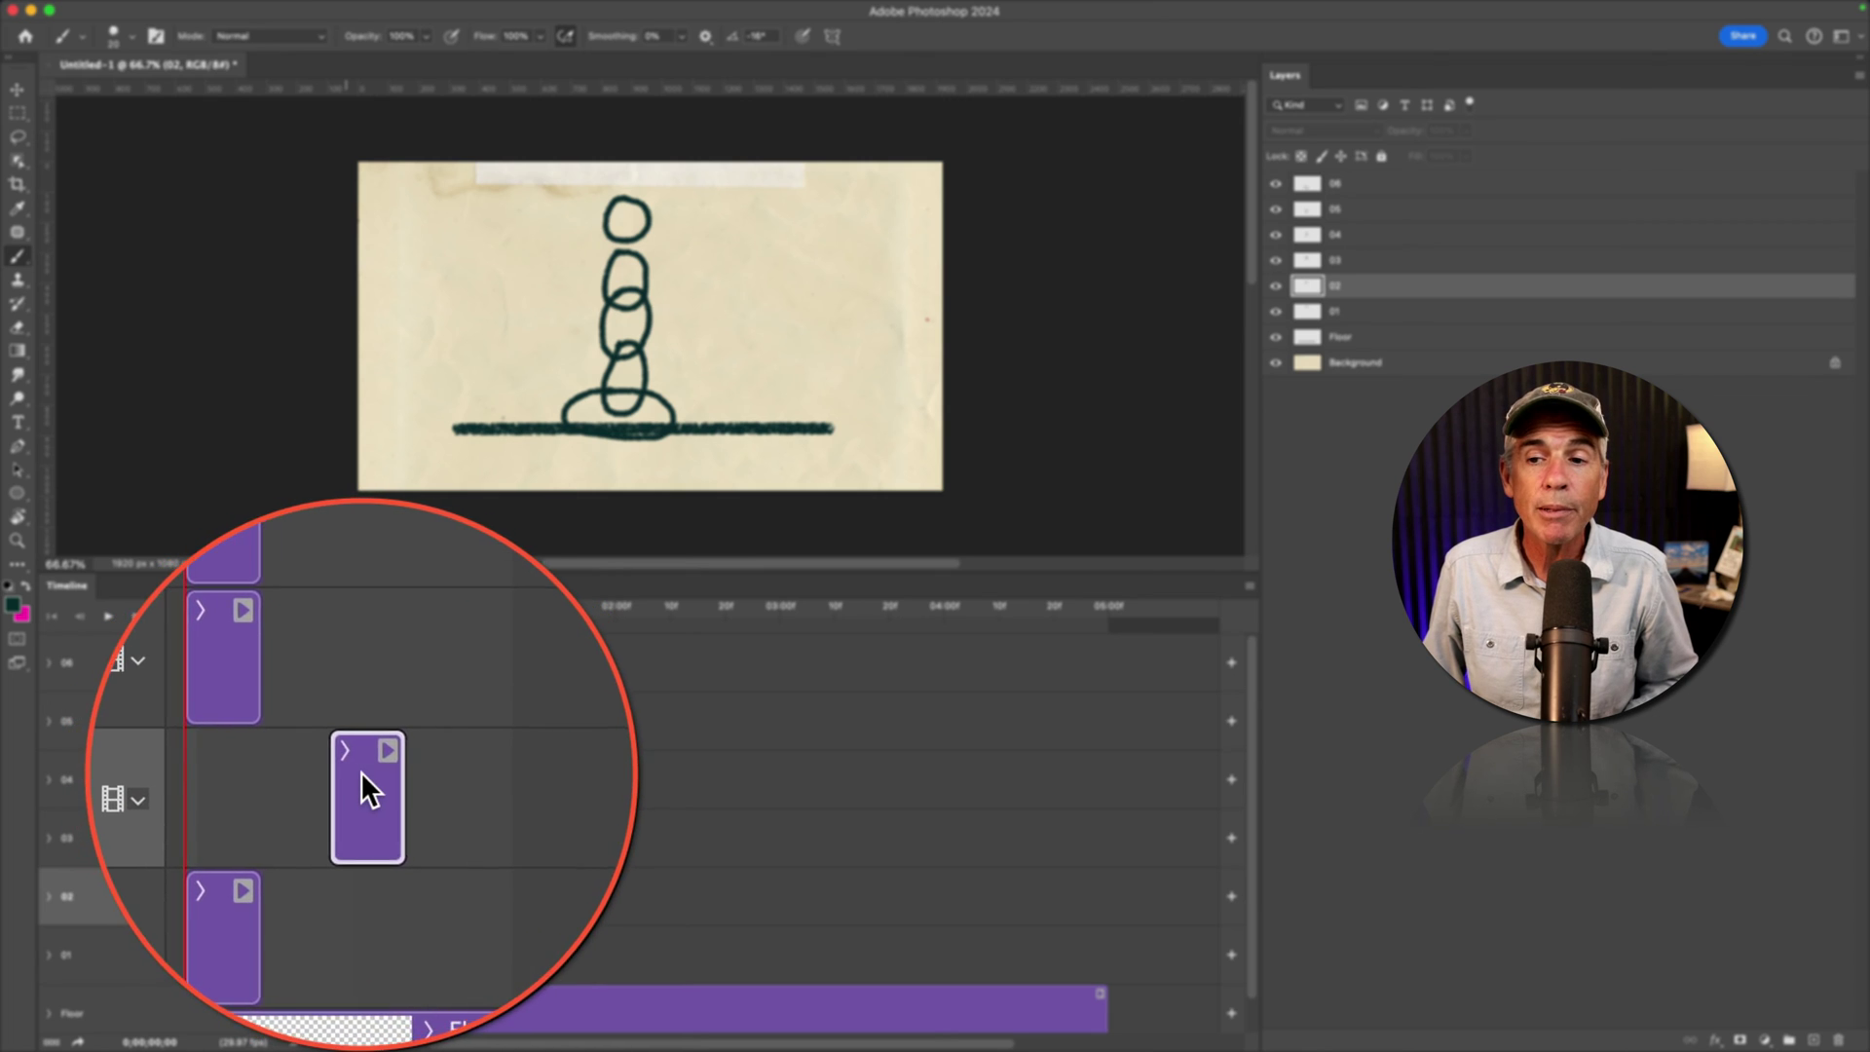
pyautogui.moveTo(352, 910); pyautogui.dragTo(292, 892)
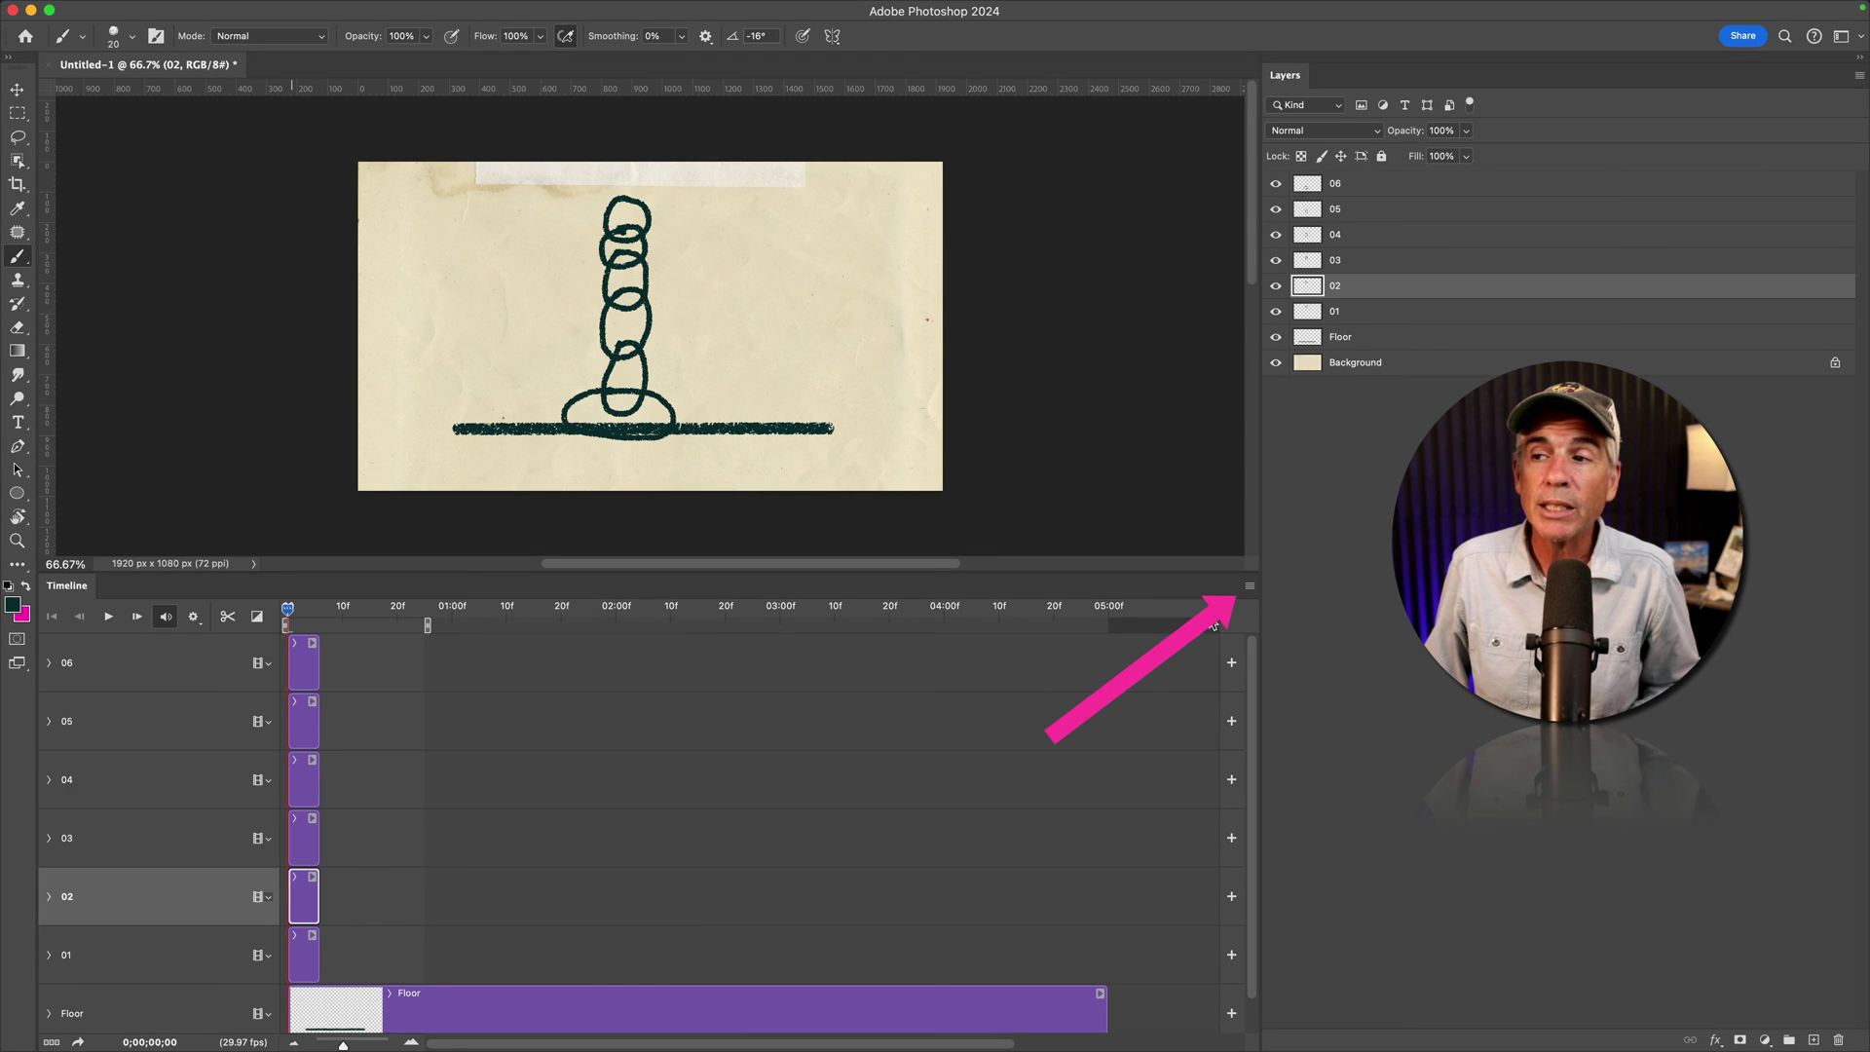
# Turn on Enable Auto-Grouping of Clips in the Timeline flyout menu and confirm it
pyautogui.click(1250, 588)
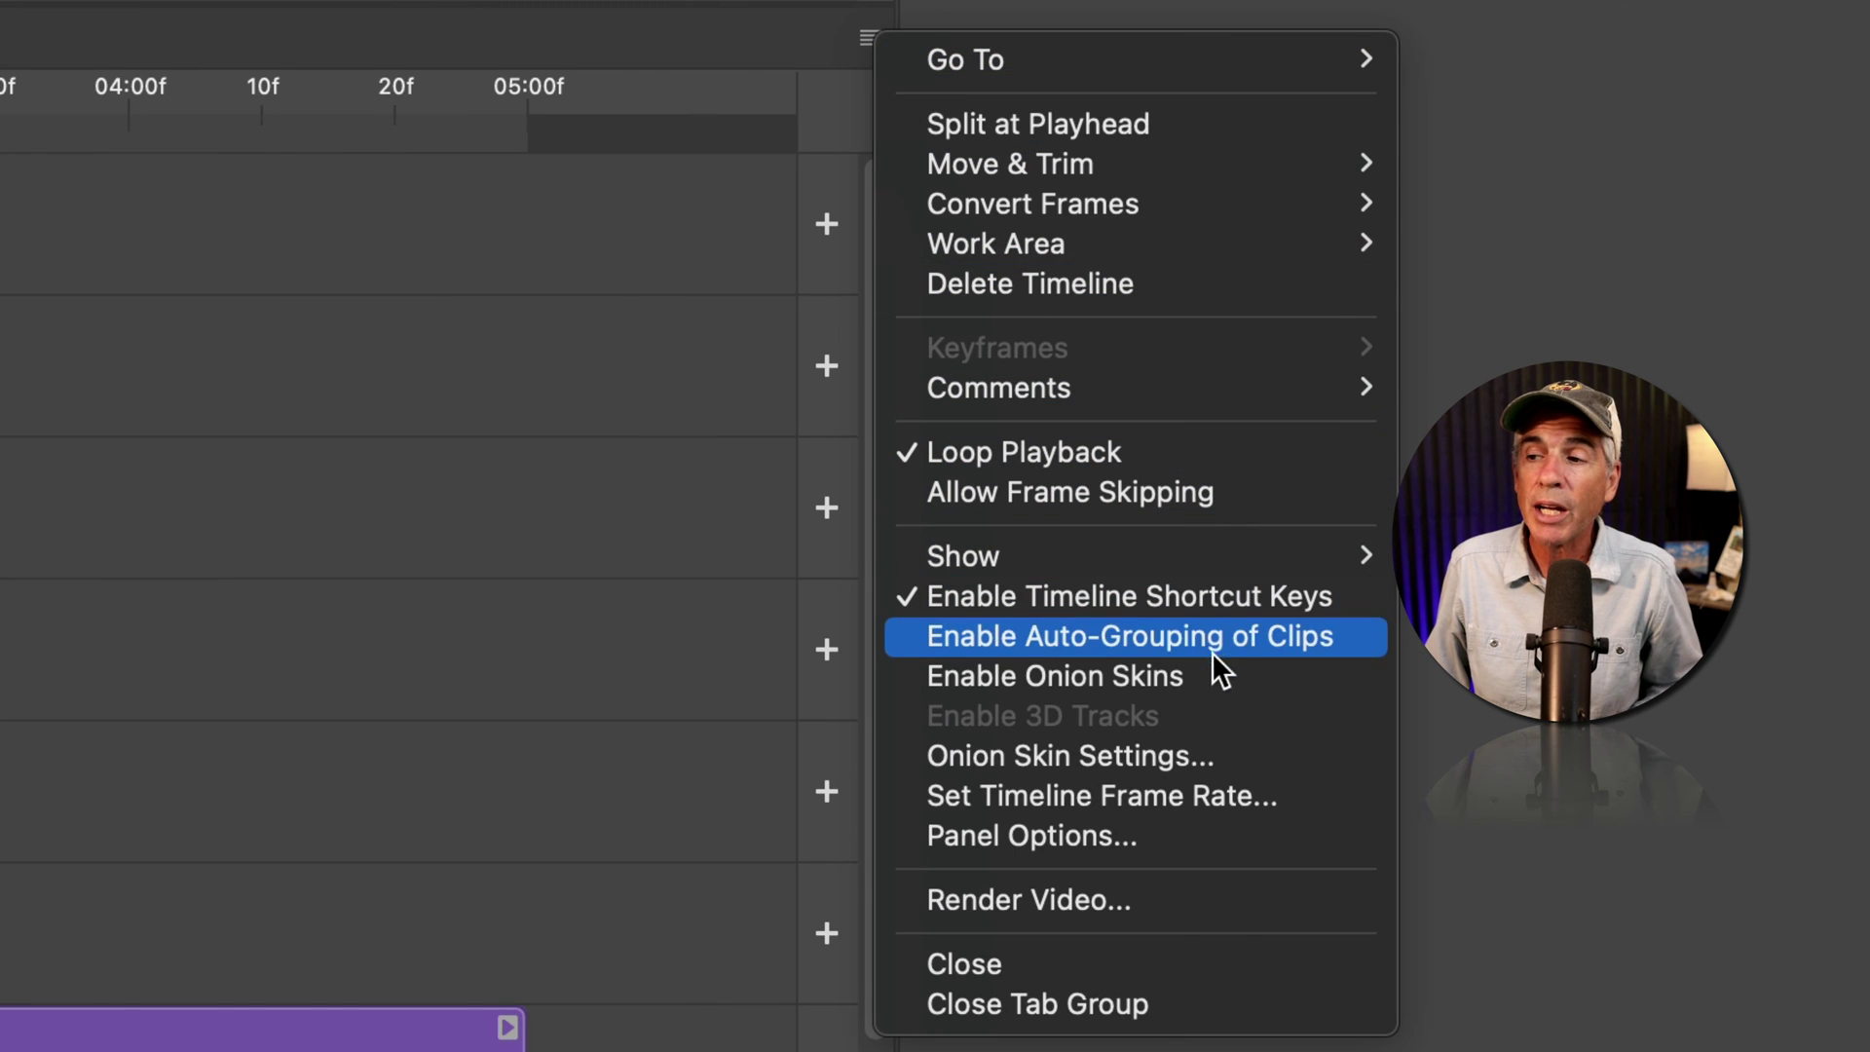
pyautogui.click(1317, 645)
pyautogui.click(863, 36)
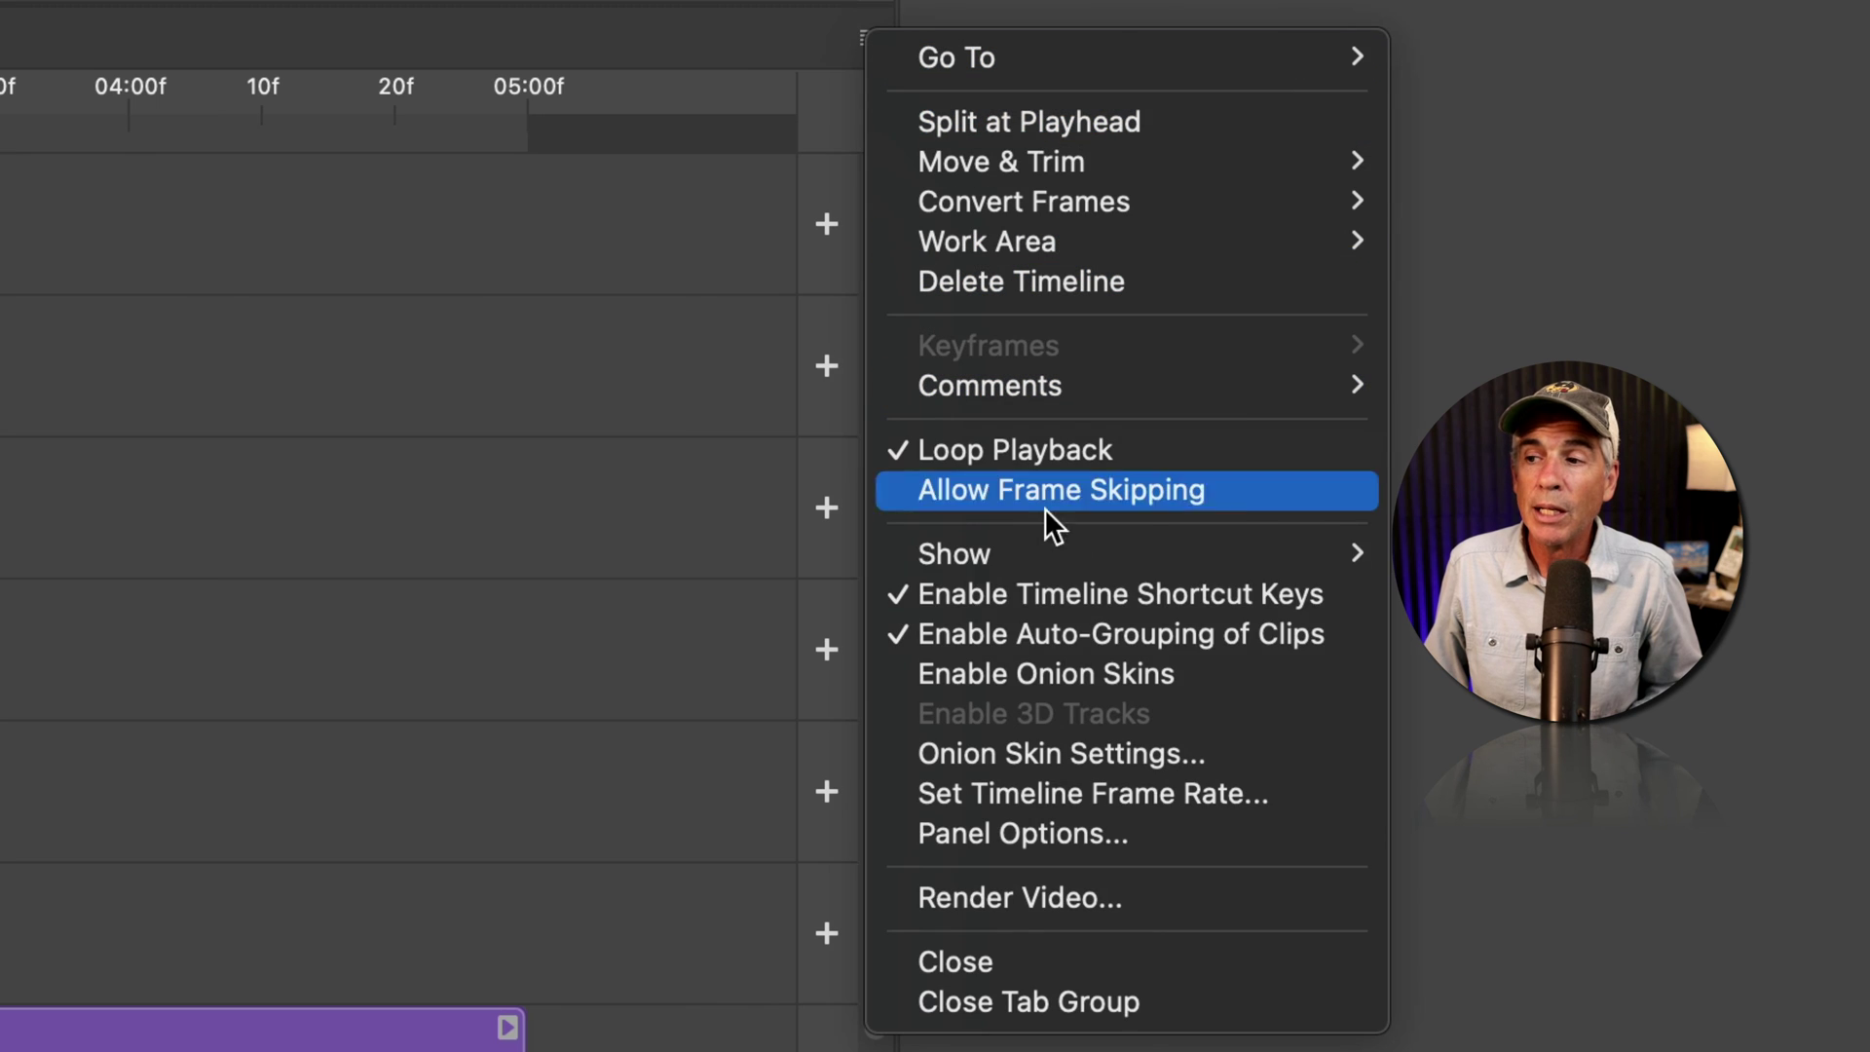
pyautogui.click(1318, 635)
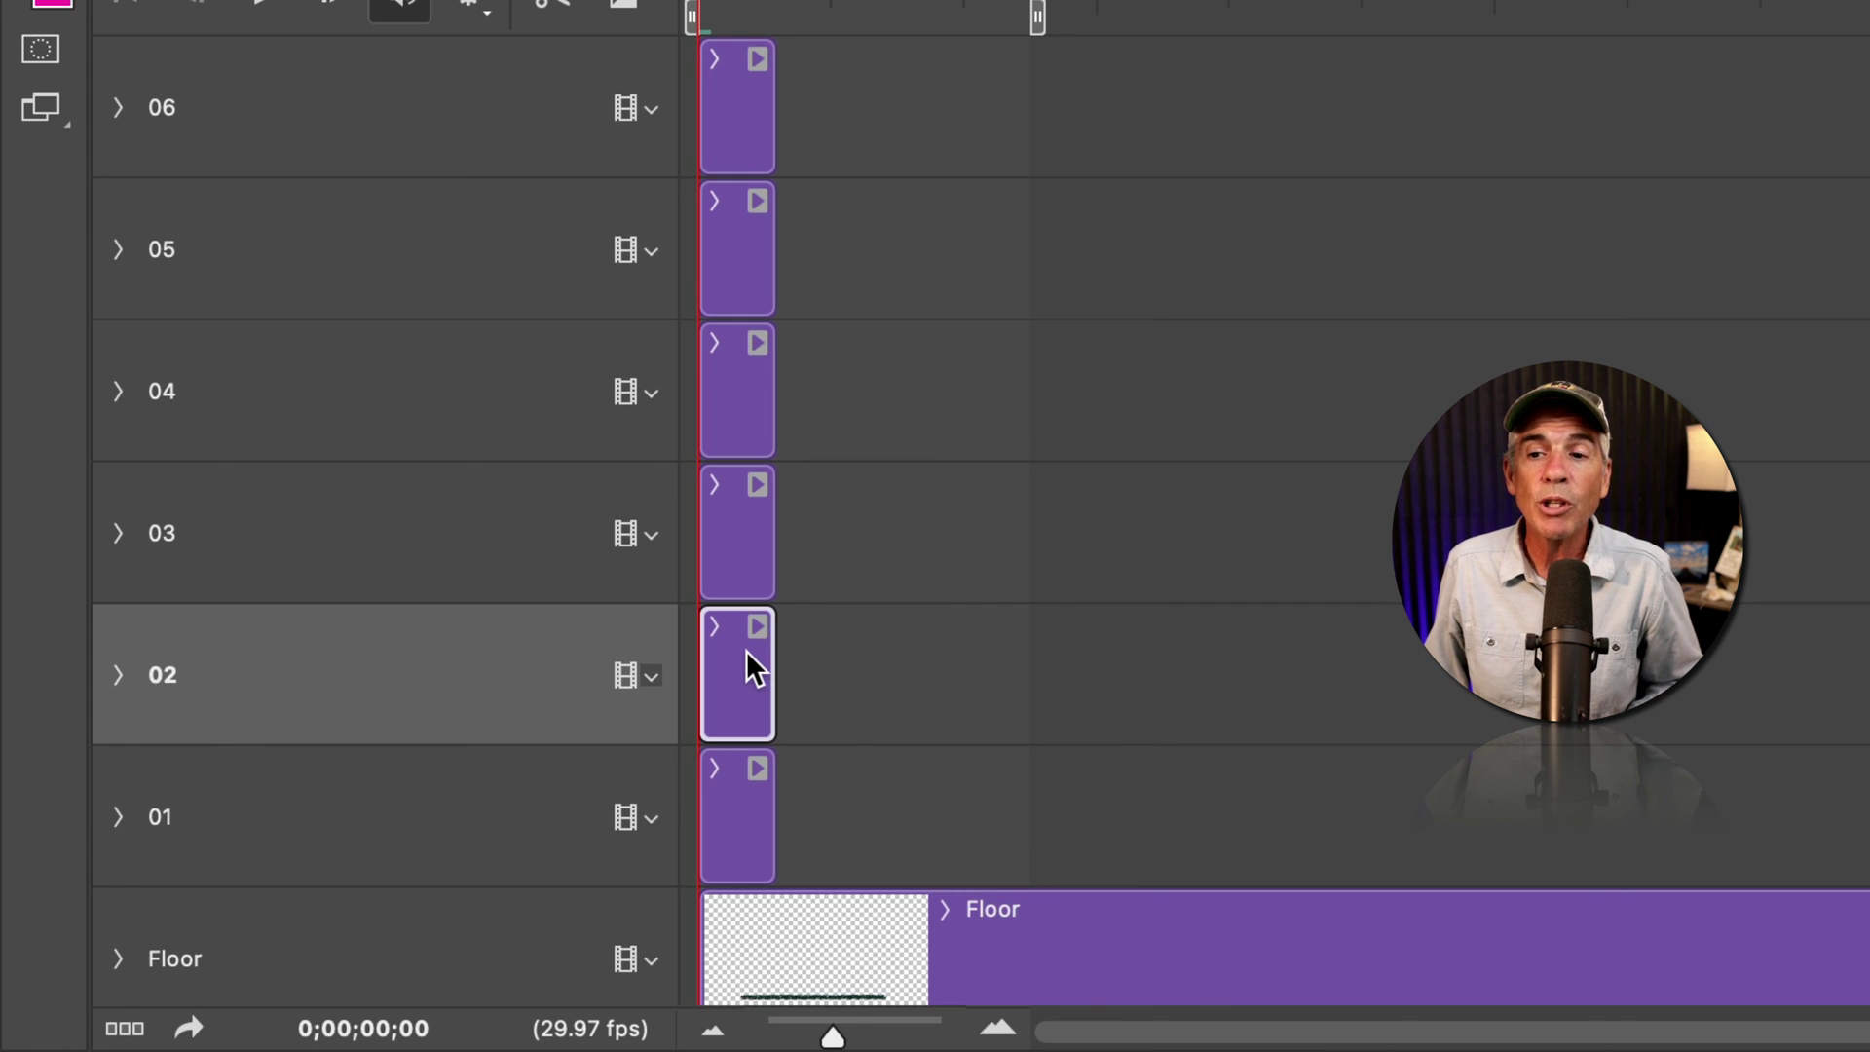
# Chain frames 02 and 03 after frame 01, add empty Video Group 2, and move Layer 1 to the top
pyautogui.moveTo(748, 651); pyautogui.dragTo(830, 763)
pyautogui.moveTo(750, 551); pyautogui.dragTo(923, 643)
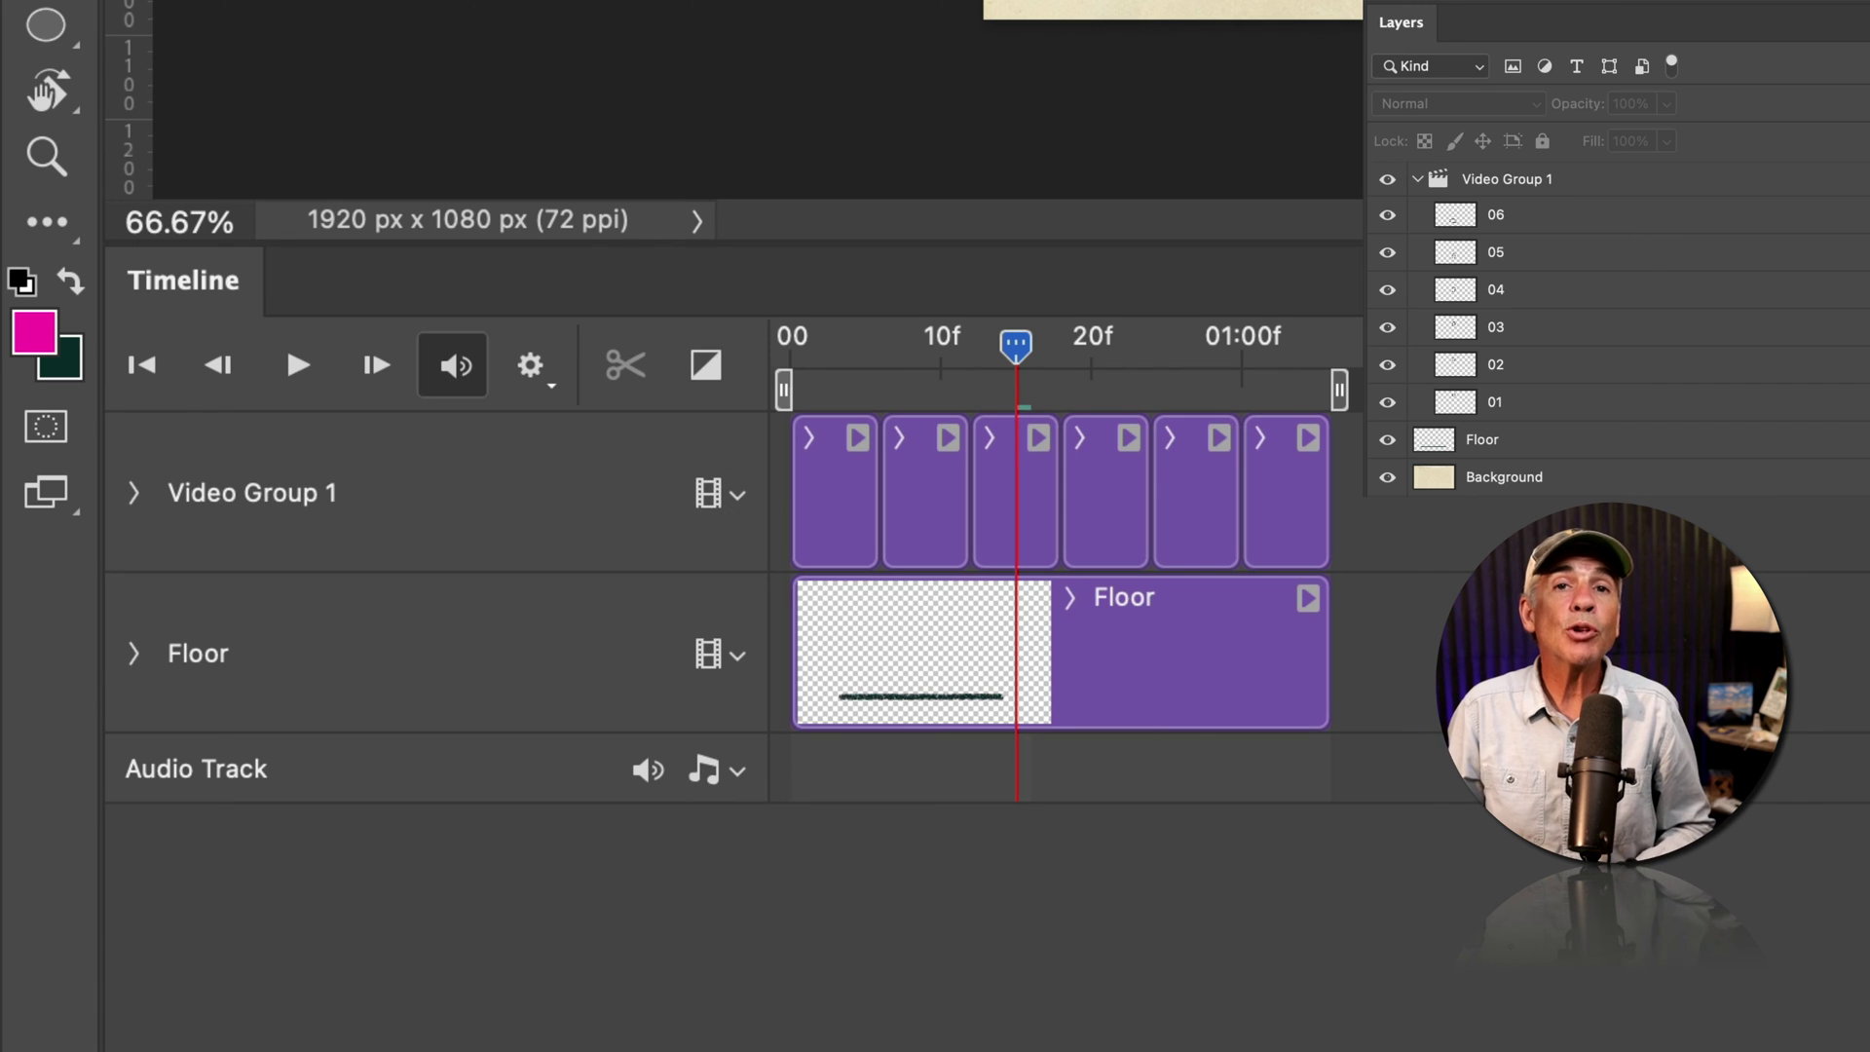
pyautogui.click(732, 493)
pyautogui.click(949, 573)
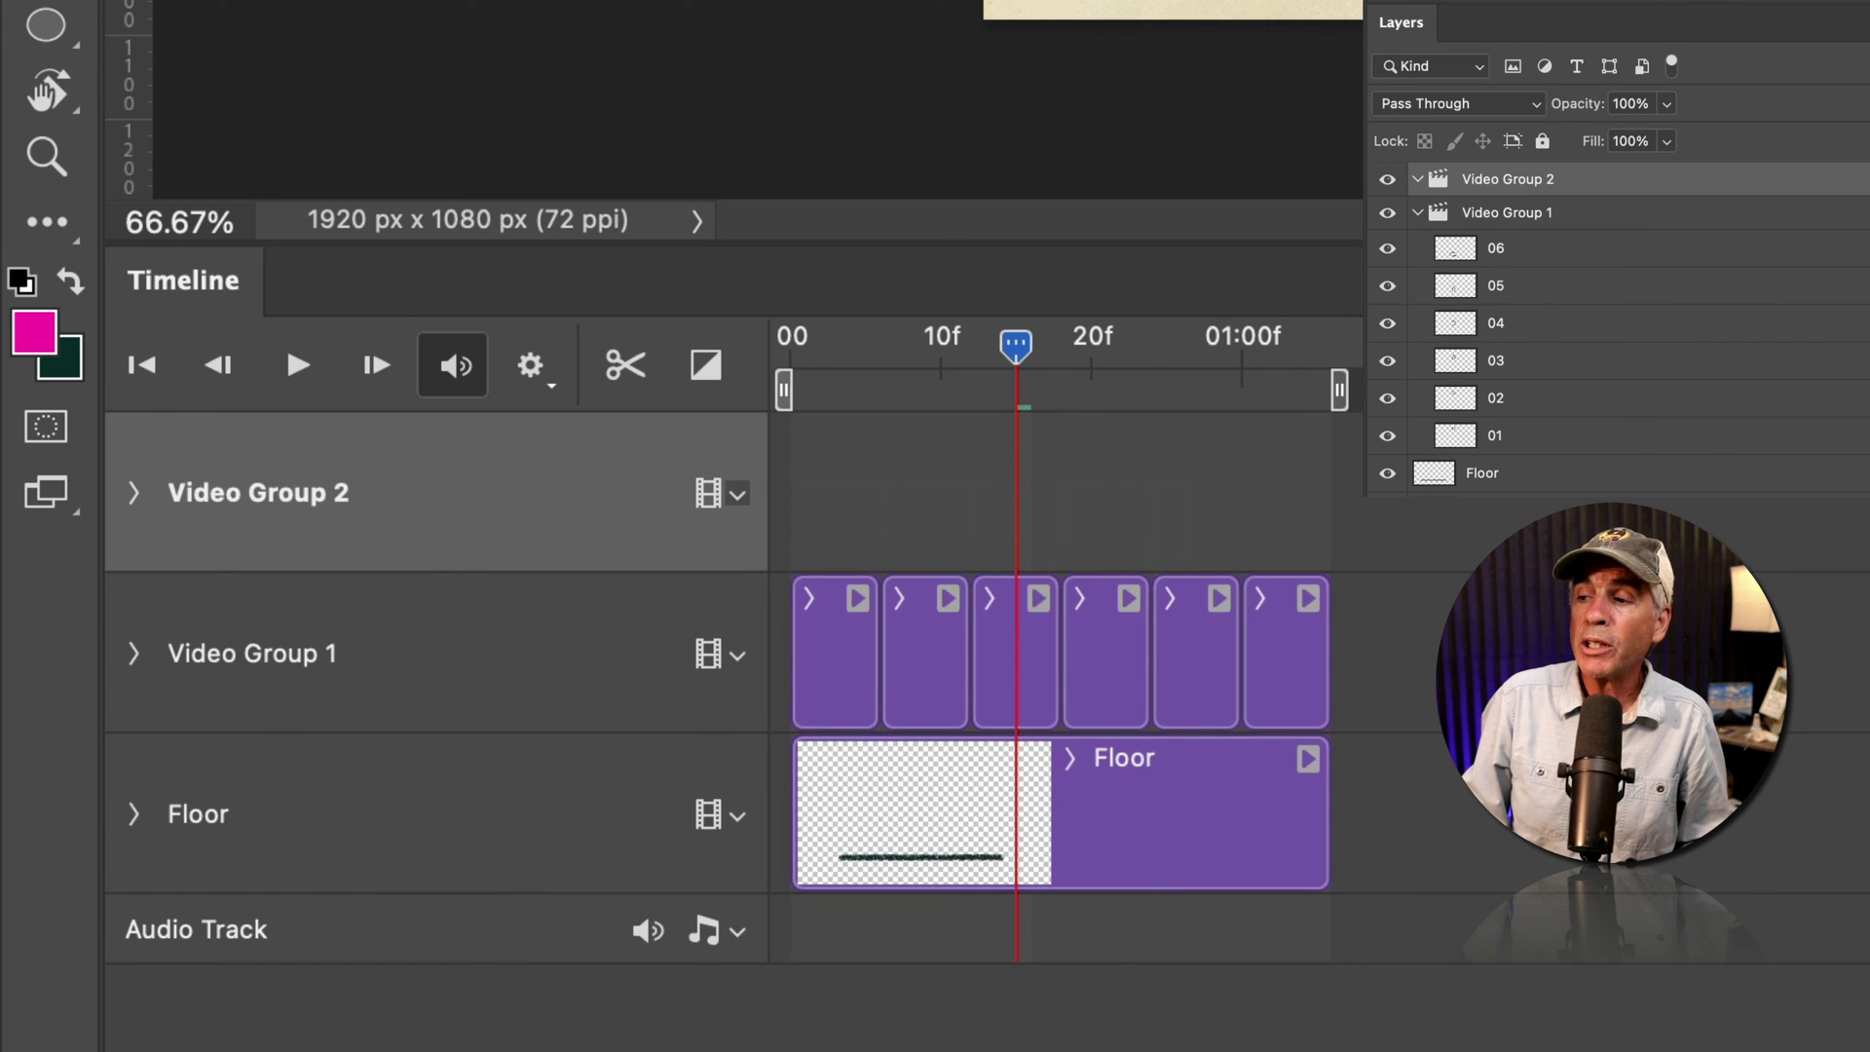
pyautogui.press('super+alt+shift+n')
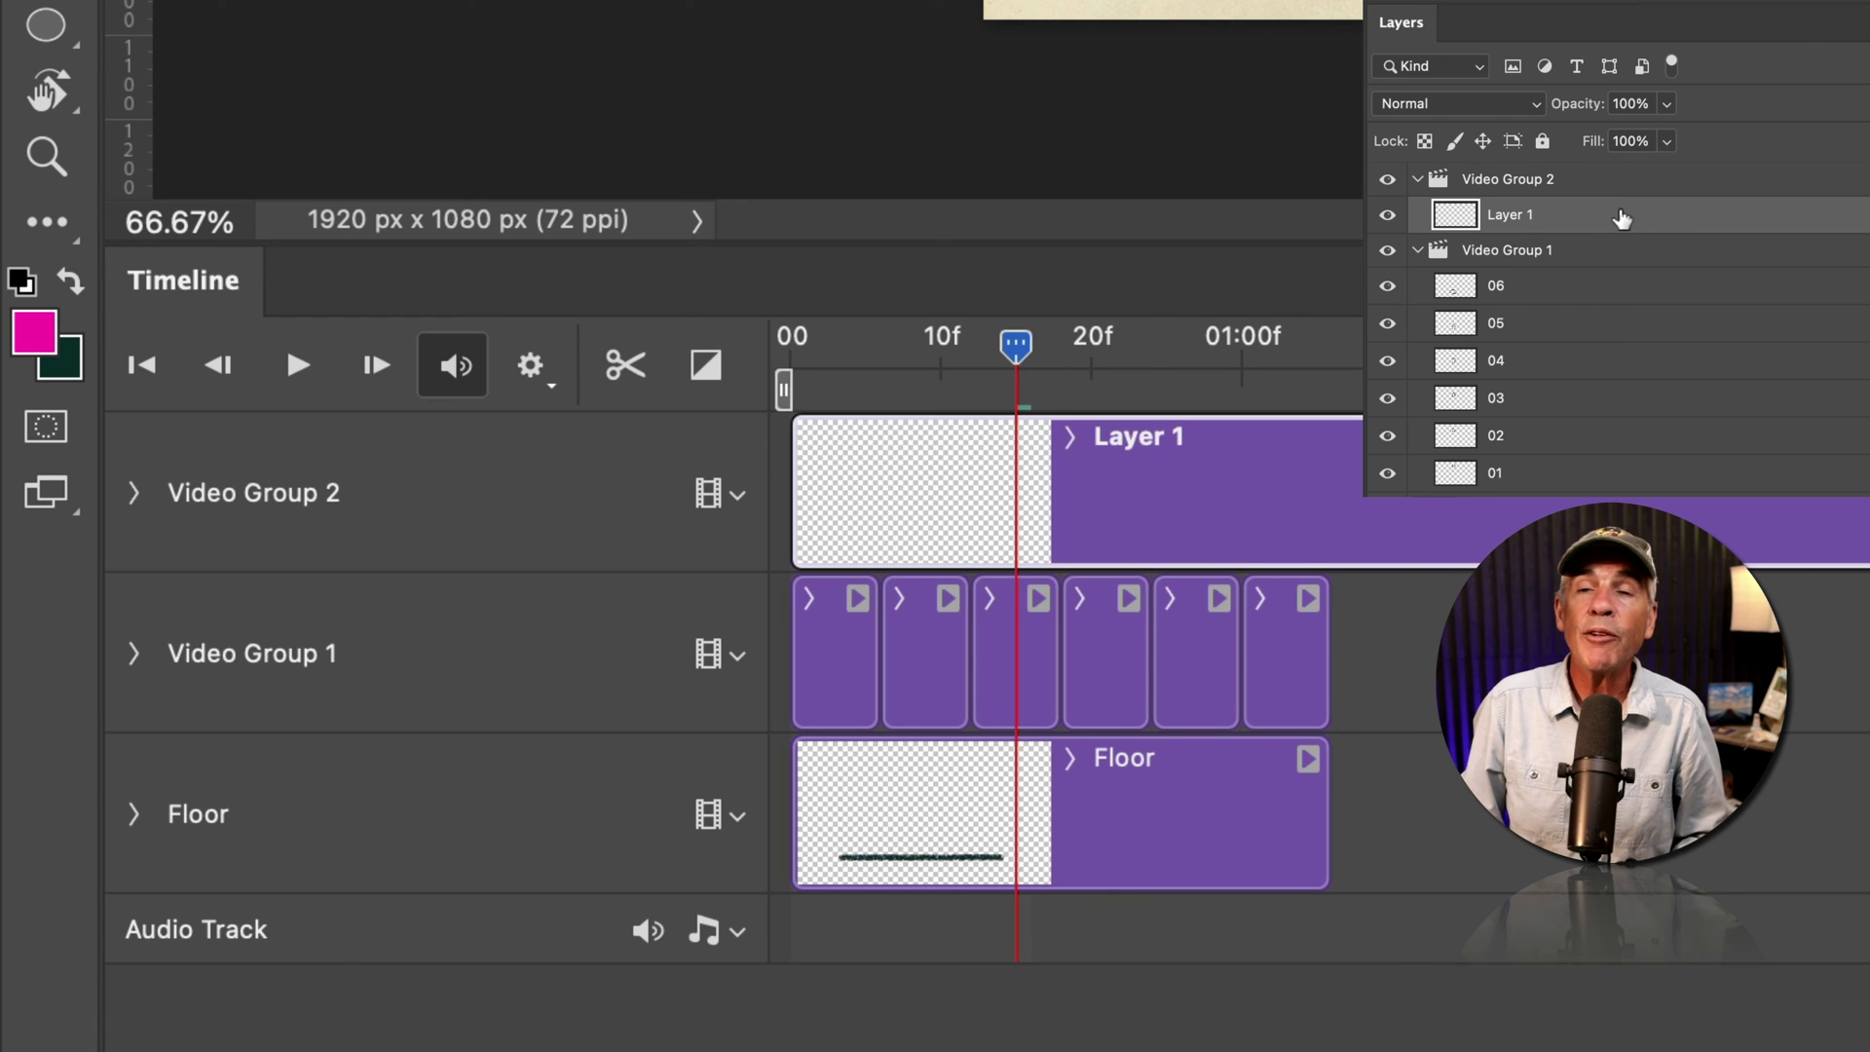
pyautogui.moveTo(1587, 222); pyautogui.dragTo(1575, 173)
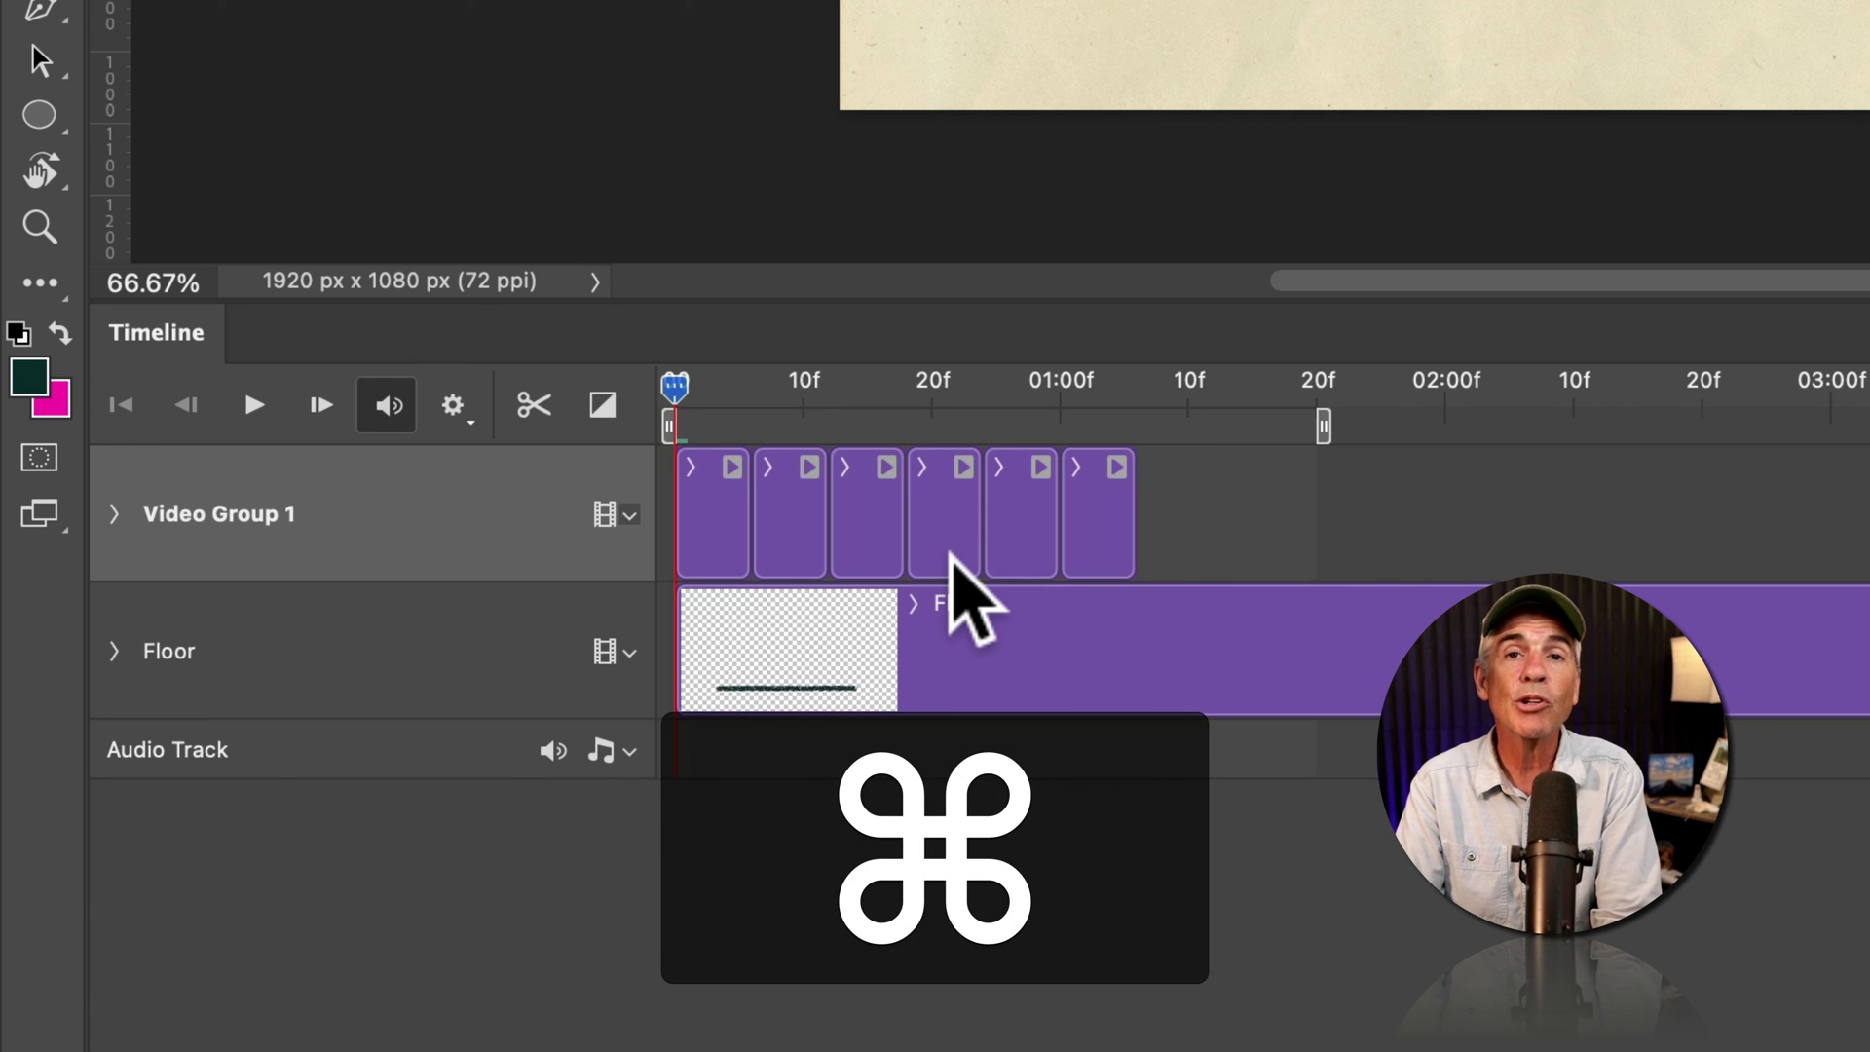
# Duplicate Video Group 1 below the original, naming the copy COLOR and the original LINES
pyautogui.press('super+j')
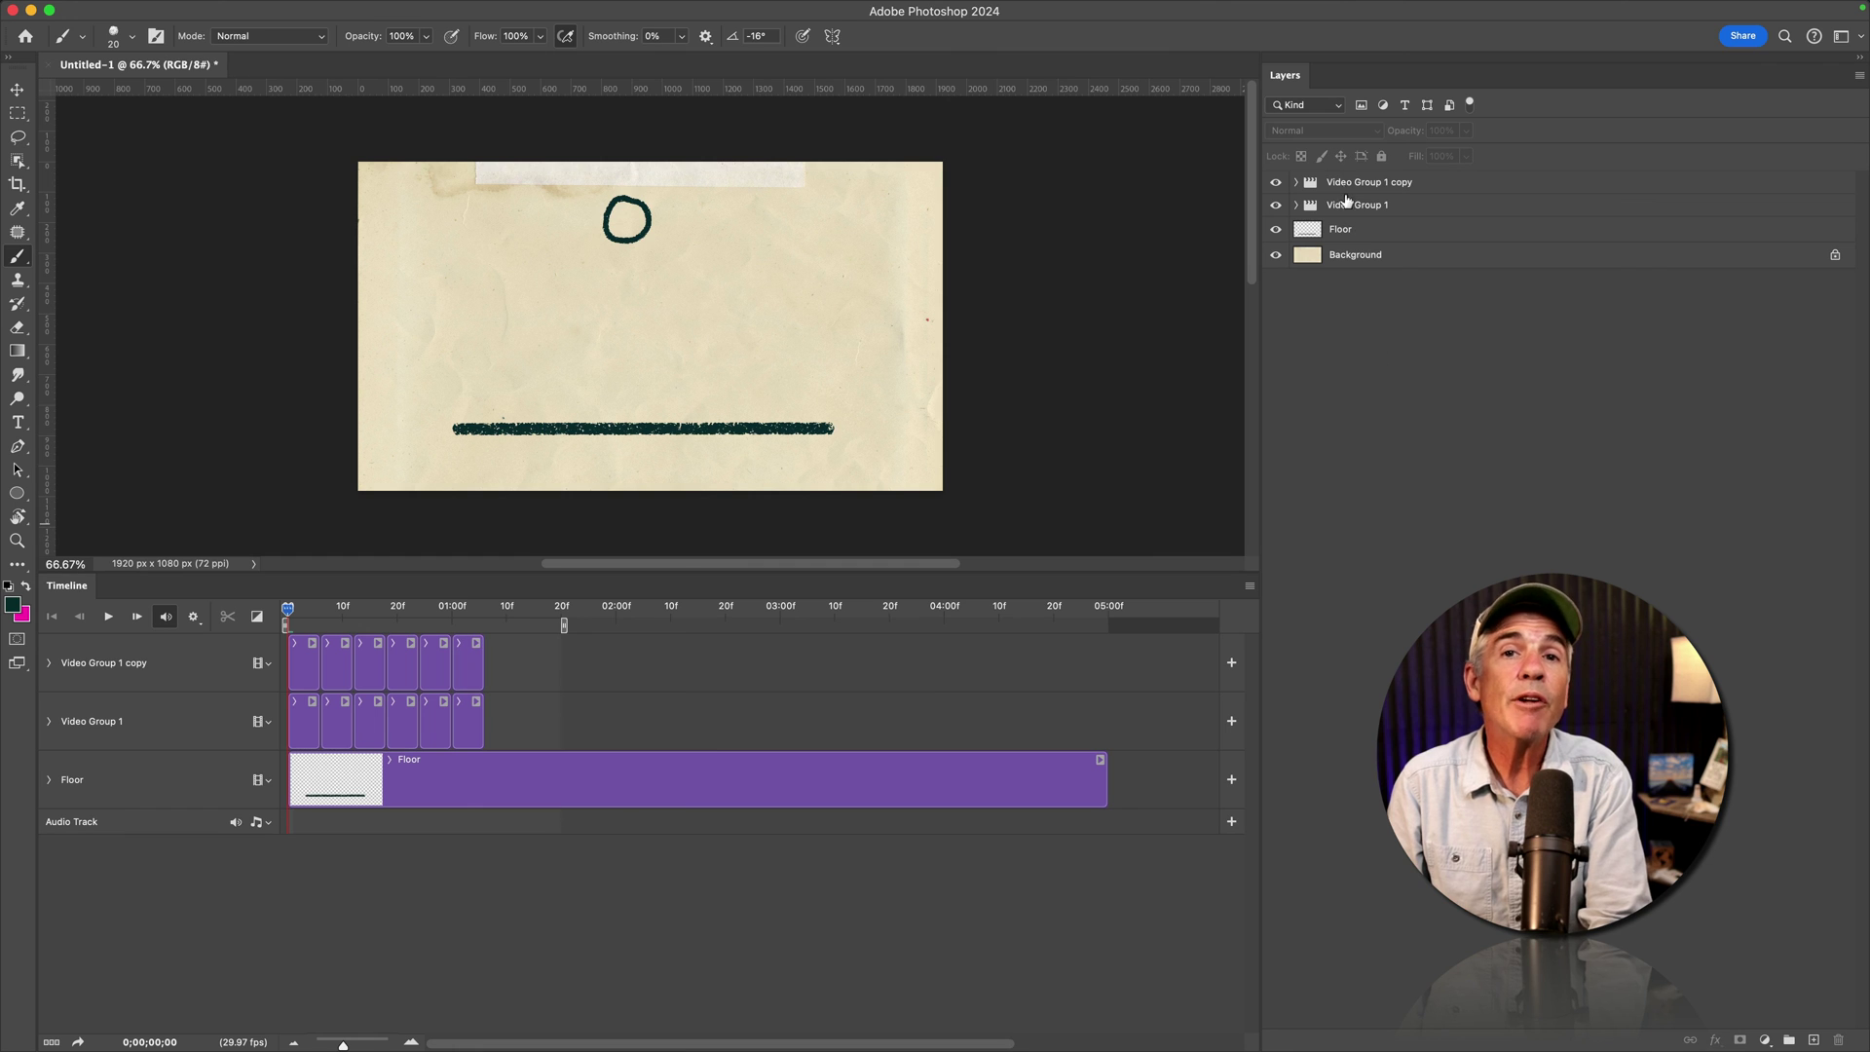
pyautogui.moveTo(1356, 183); pyautogui.dragTo(1346, 212)
pyautogui.doubleClick(1354, 205)
pyautogui.write('COLOR')
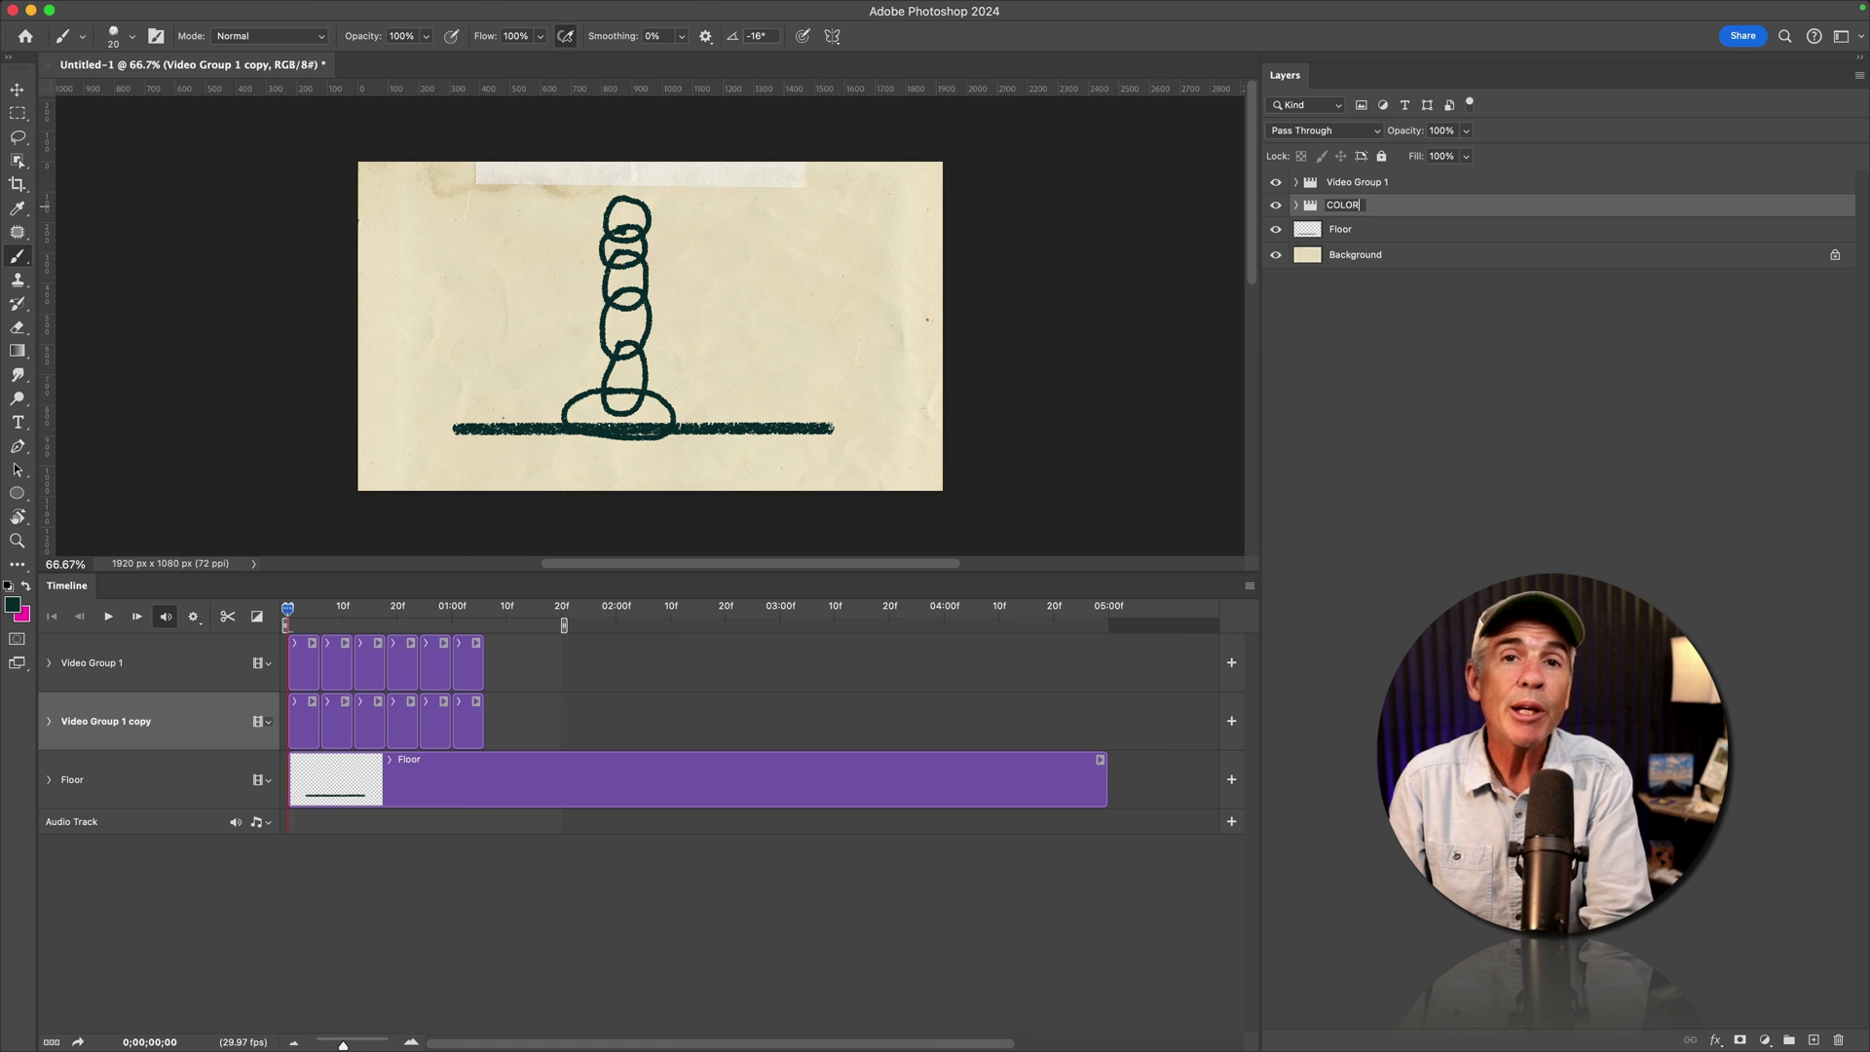
pyautogui.press('Return')
pyautogui.doubleClick(1346, 182)
pyautogui.write('LINES')
# Paint magenta inside the circle on COLOR frame 01 with a larger brush, stepping through frames
pyautogui.click(304, 720)
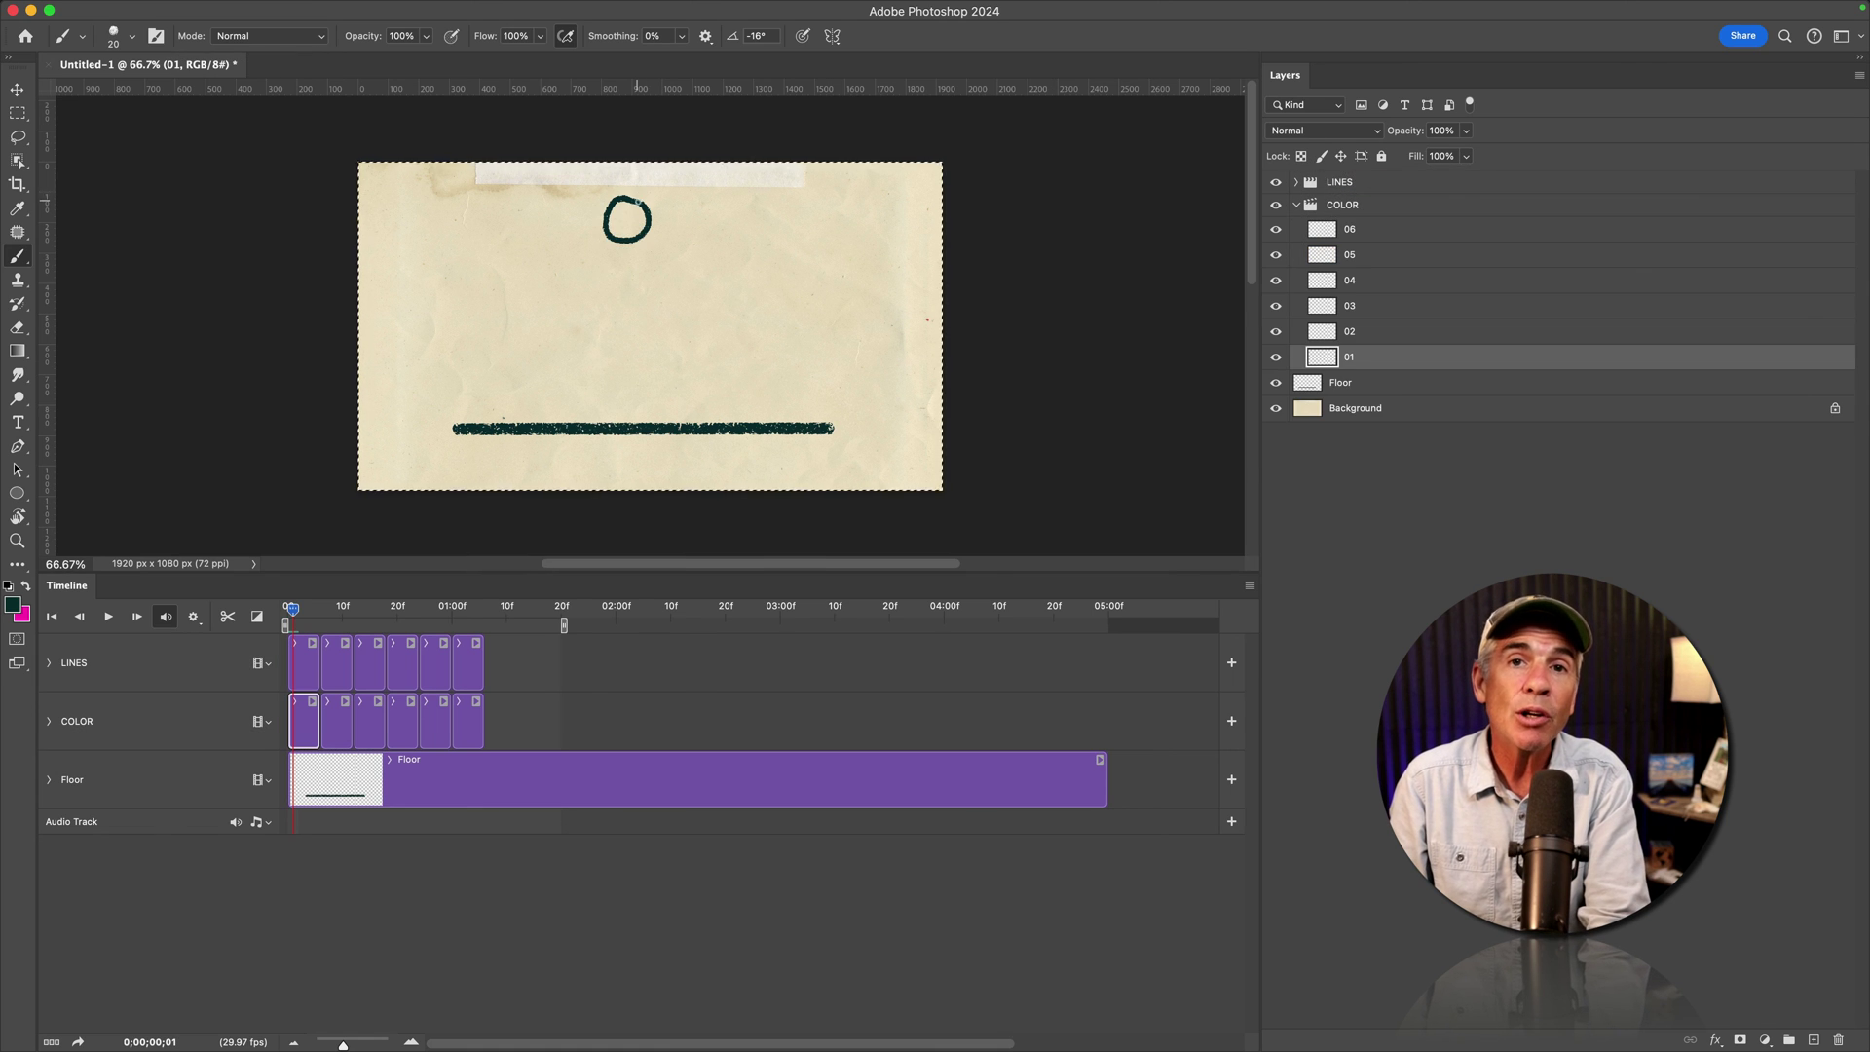
pyautogui.press(']')
pyautogui.press(']')
pyautogui.press(']')
pyautogui.press(']')
pyautogui.press(']')
pyautogui.moveTo(620, 212); pyautogui.dragTo(642, 419)
pyautogui.press('Right')
pyautogui.press('Right')
pyautogui.press('Right')
pyautogui.press('Right')
pyautogui.press('Right')
pyautogui.press('Right')
pyautogui.press('Right')
pyautogui.press('Right')
pyautogui.press('Right')
pyautogui.press('Right')
pyautogui.press('Right')
pyautogui.press('Right')
pyautogui.press('Right')
pyautogui.press('Right')
pyautogui.press('Right')
pyautogui.press('Right')
pyautogui.press('Right')
pyautogui.press('Right')
pyautogui.press('Right')
pyautogui.press('Right')
pyautogui.press('Right')
pyautogui.press('Right')
pyautogui.press('Right')
pyautogui.press('Right')
pyautogui.press('Right')
pyautogui.press('Right')
pyautogui.press('Right')
pyautogui.press('Right')
# Fill the circle on frame 06 with magenta, then toggle the COLOR group's visibility to compare
pyautogui.click(425, 701)
pyautogui.press('Right')
pyautogui.press('Right')
pyautogui.press('Right')
pyautogui.moveTo(642, 419); pyautogui.dragTo(604, 410)
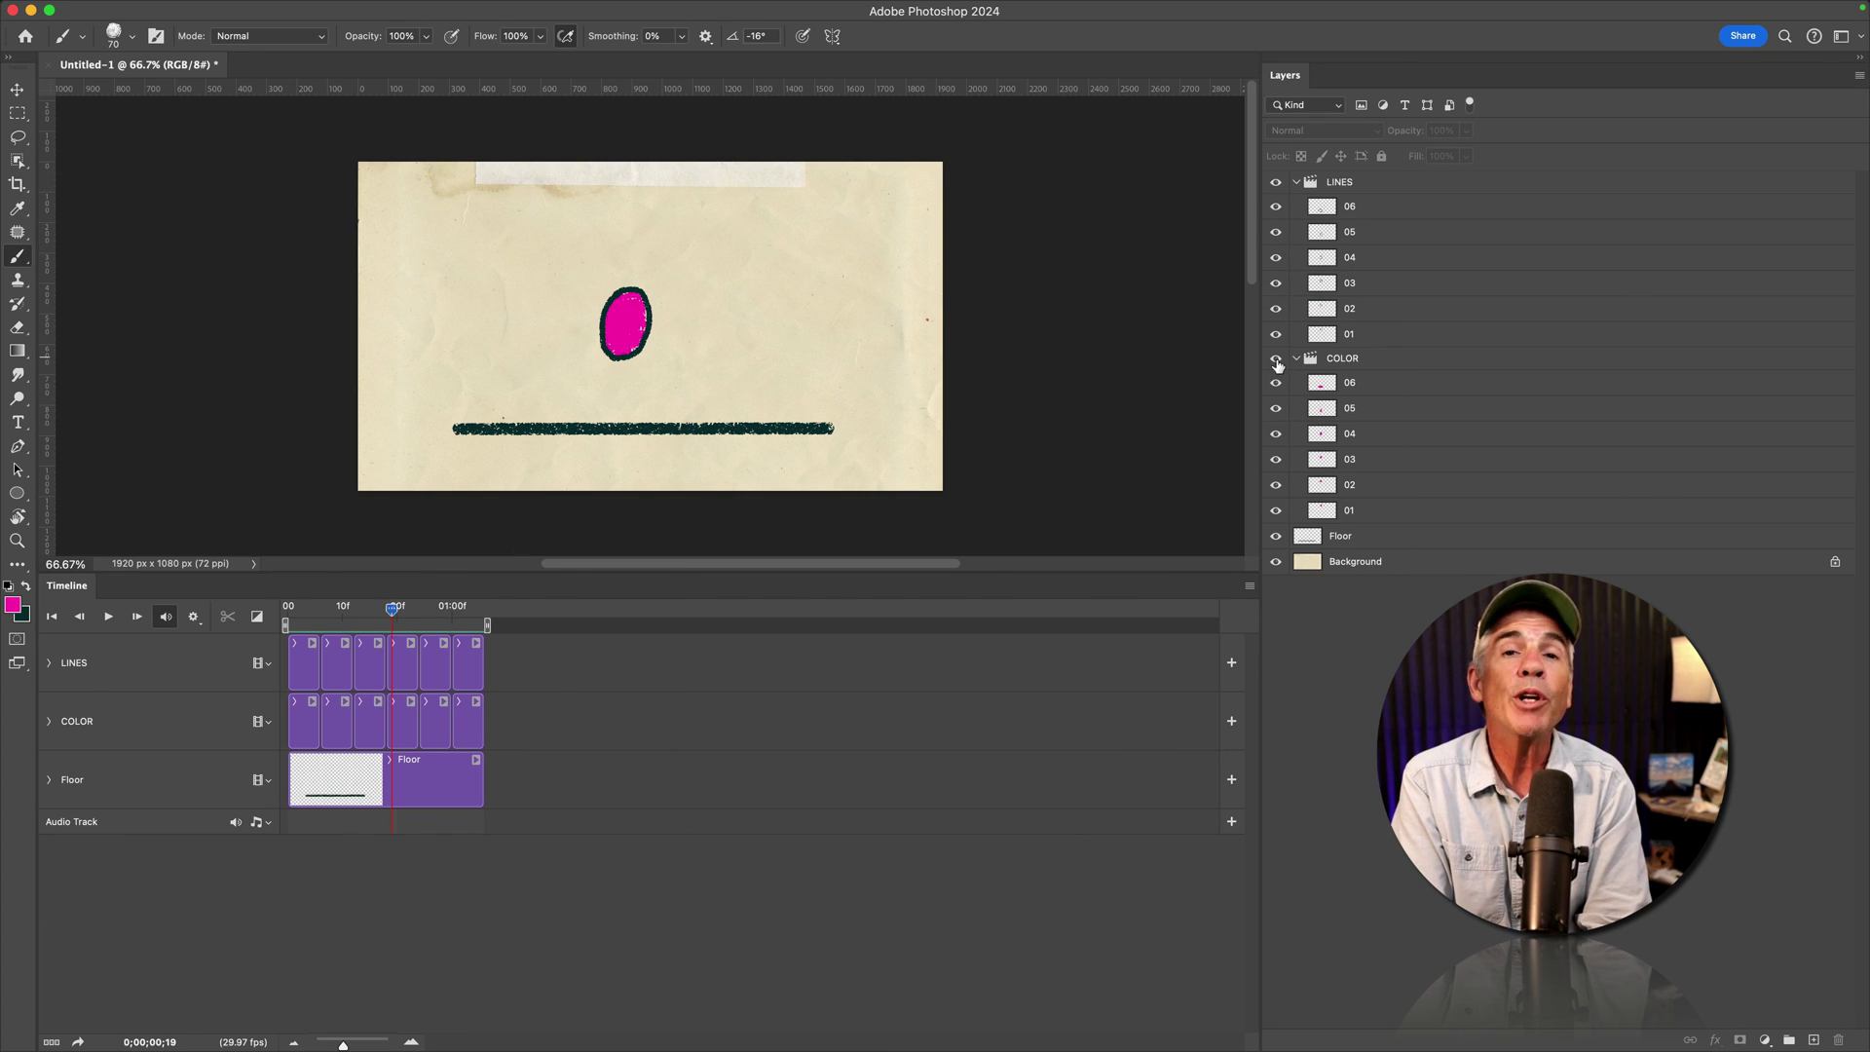
pyautogui.click(1276, 359)
pyautogui.click(1276, 358)
pyautogui.click(1276, 358)
pyautogui.click(1276, 358)
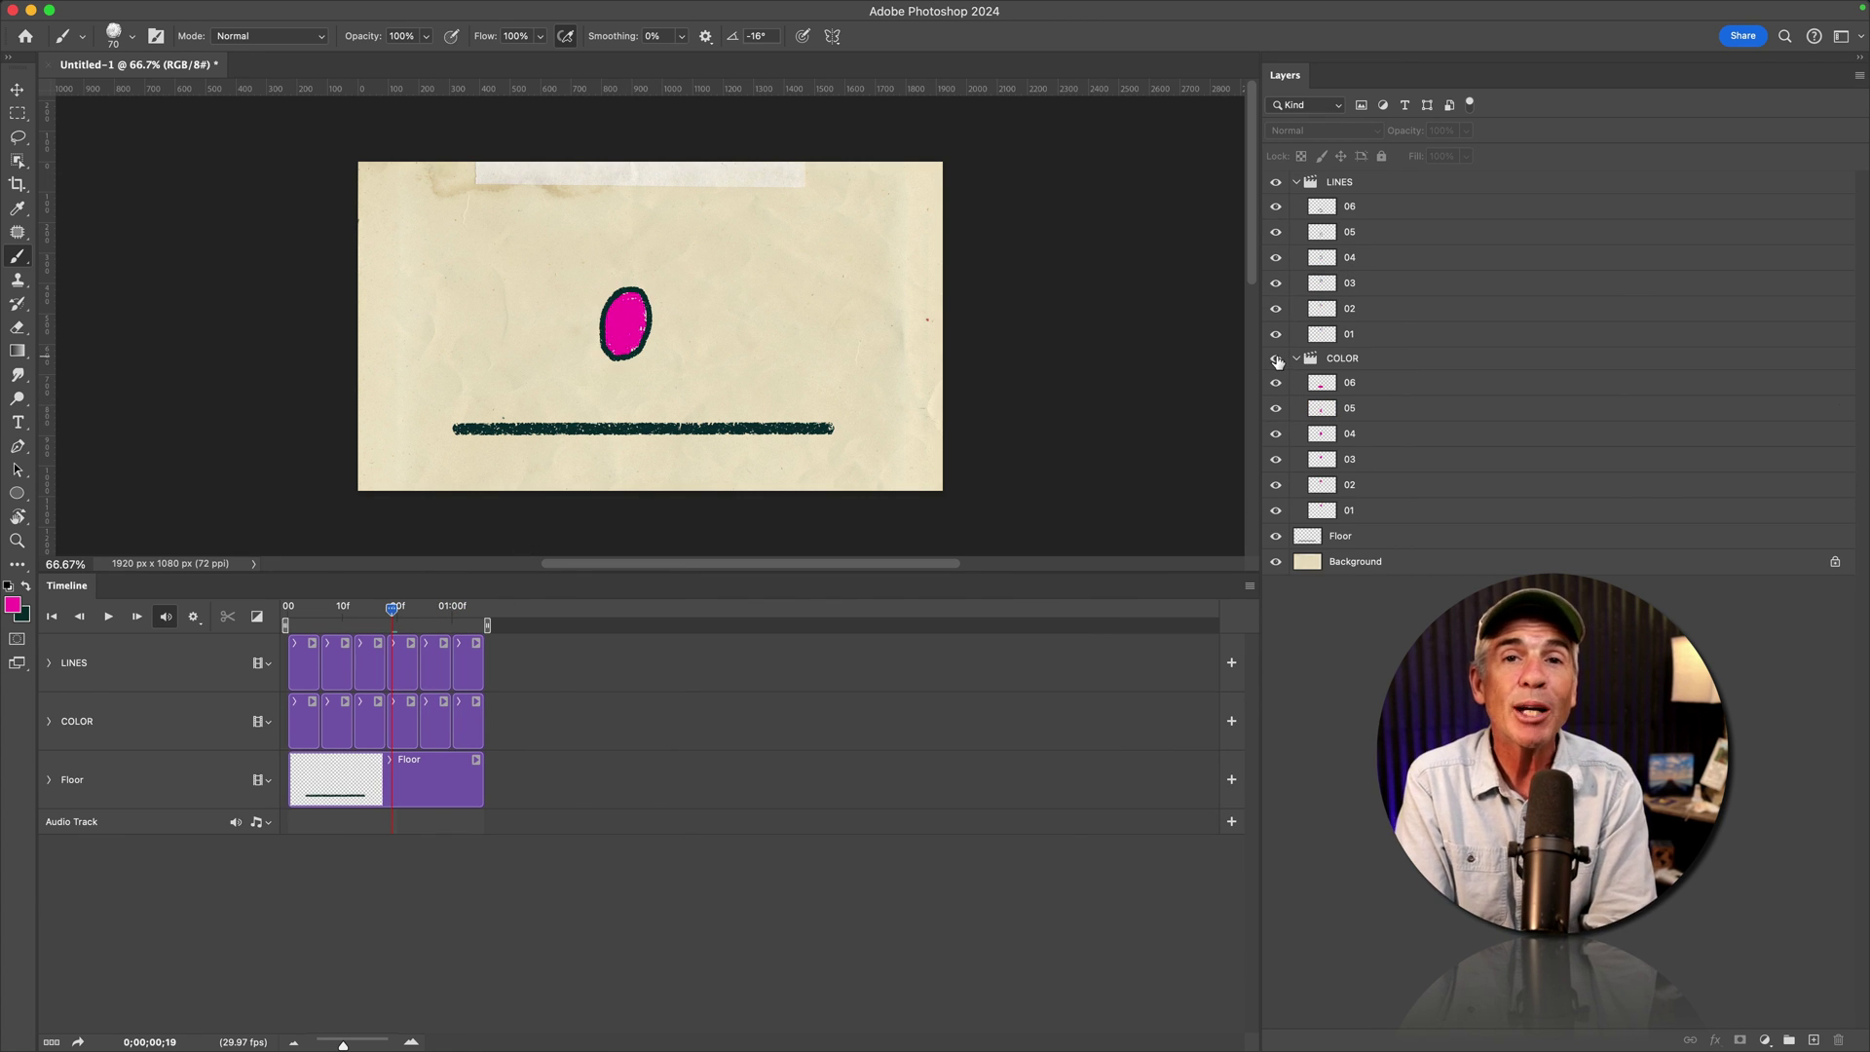
pyautogui.click(1276, 358)
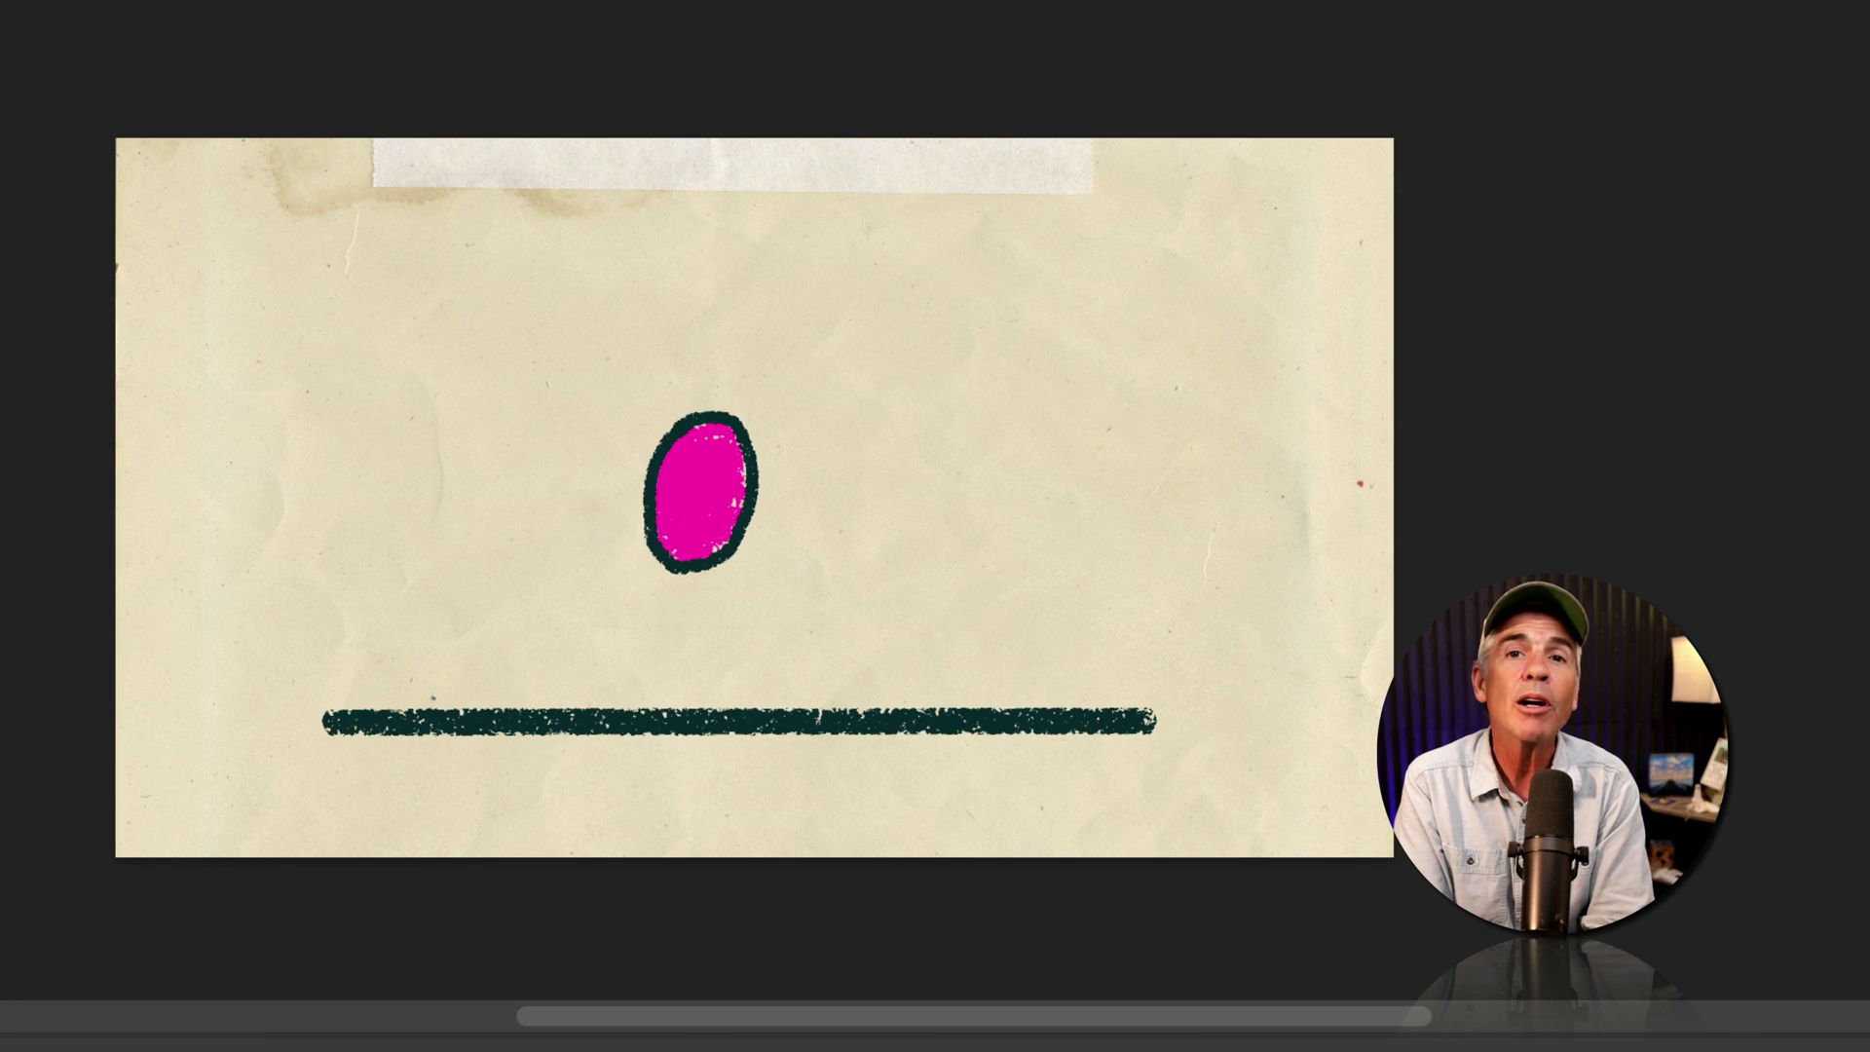